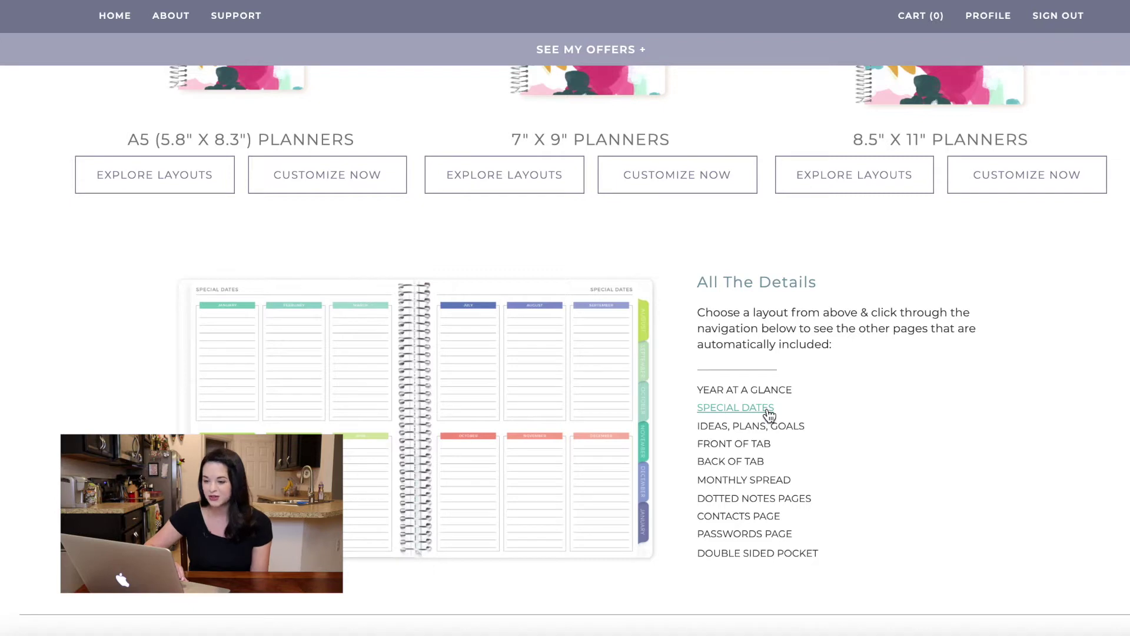
Look through the automatically included planner pages, from Ideas, Plans, Goals and the tab pages to the Double Sided Pocket.
{"action": "left_click", "coordinate": [770, 431]}
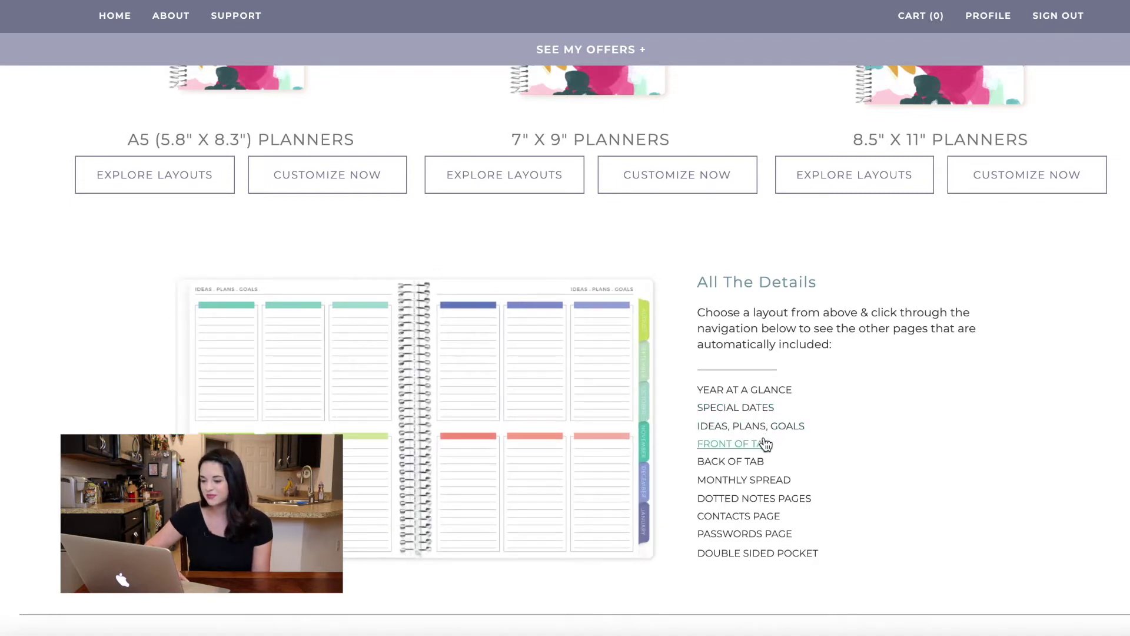
{"action": "left_click", "coordinate": [762, 445]}
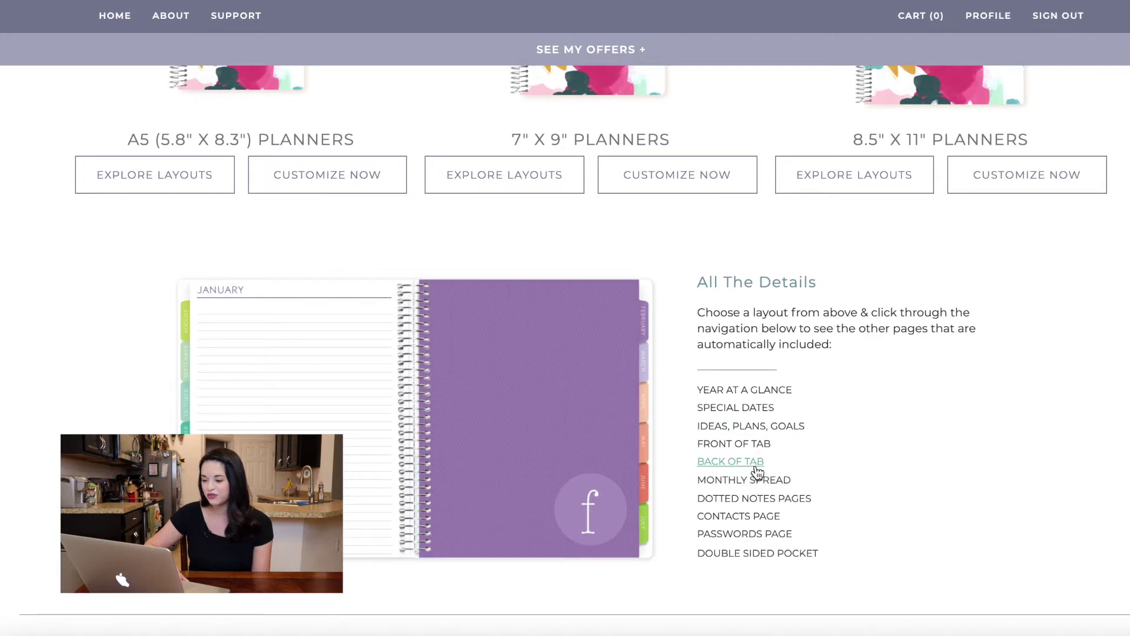
{"action": "left_click", "coordinate": [756, 466]}
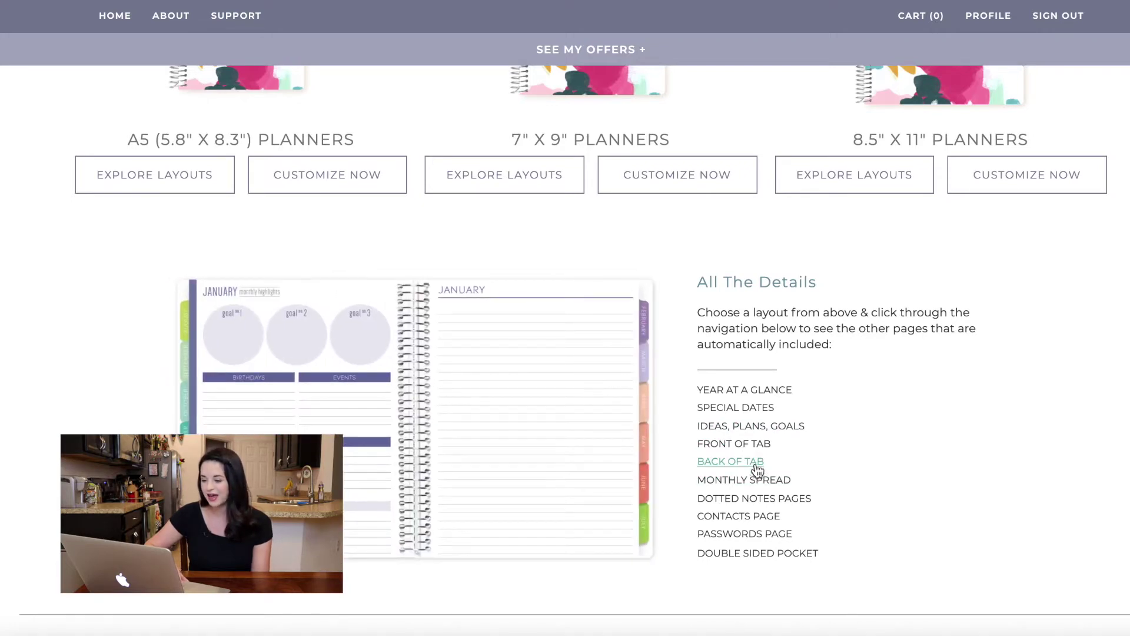
{"action": "left_click", "coordinate": [772, 481]}
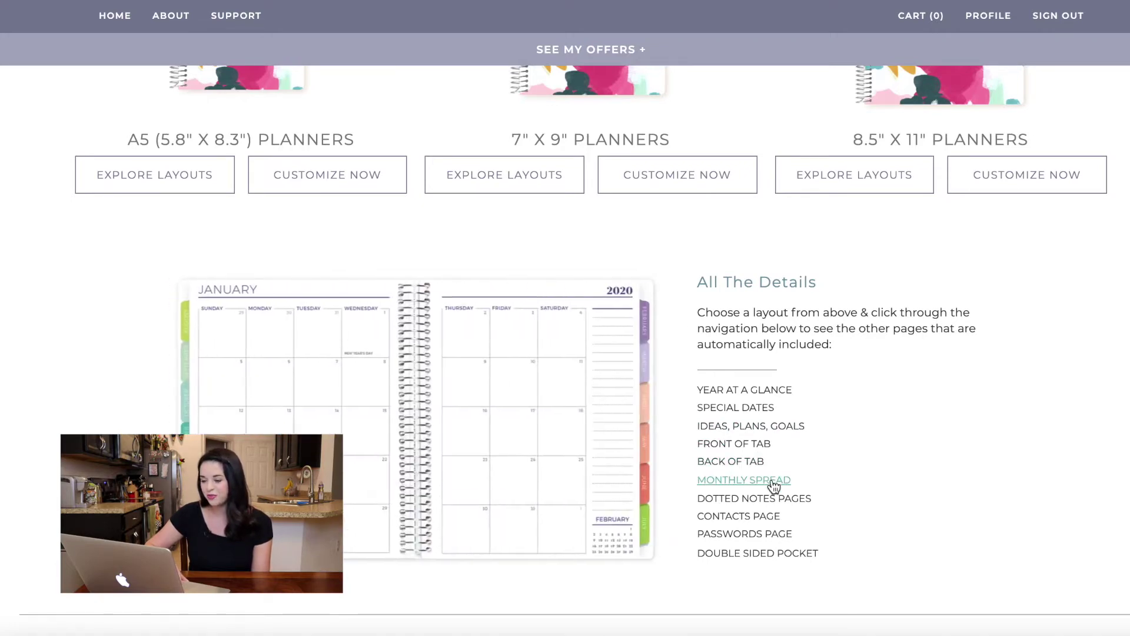
{"action": "left_click", "coordinate": [779, 500]}
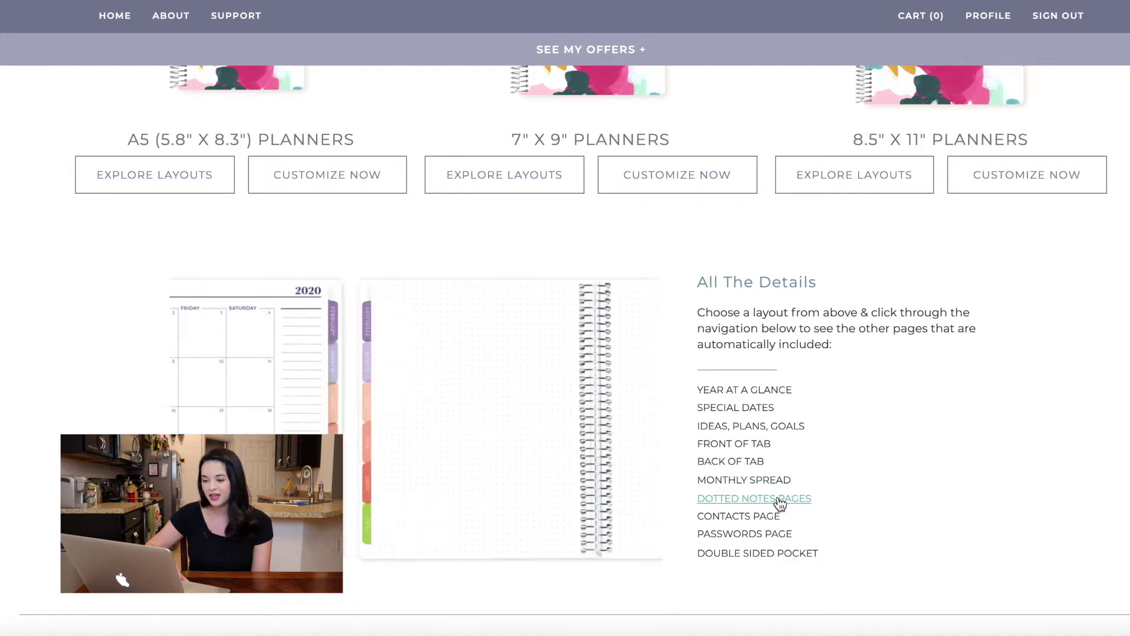
{"action": "left_click", "coordinate": [774, 520]}
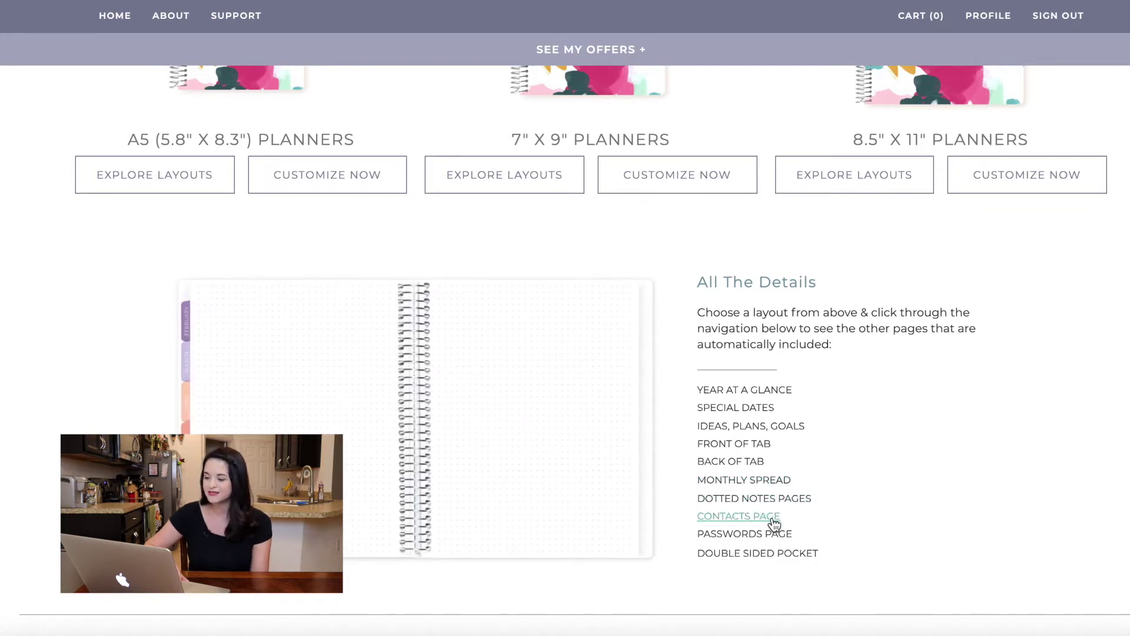
{"action": "left_click", "coordinate": [780, 535]}
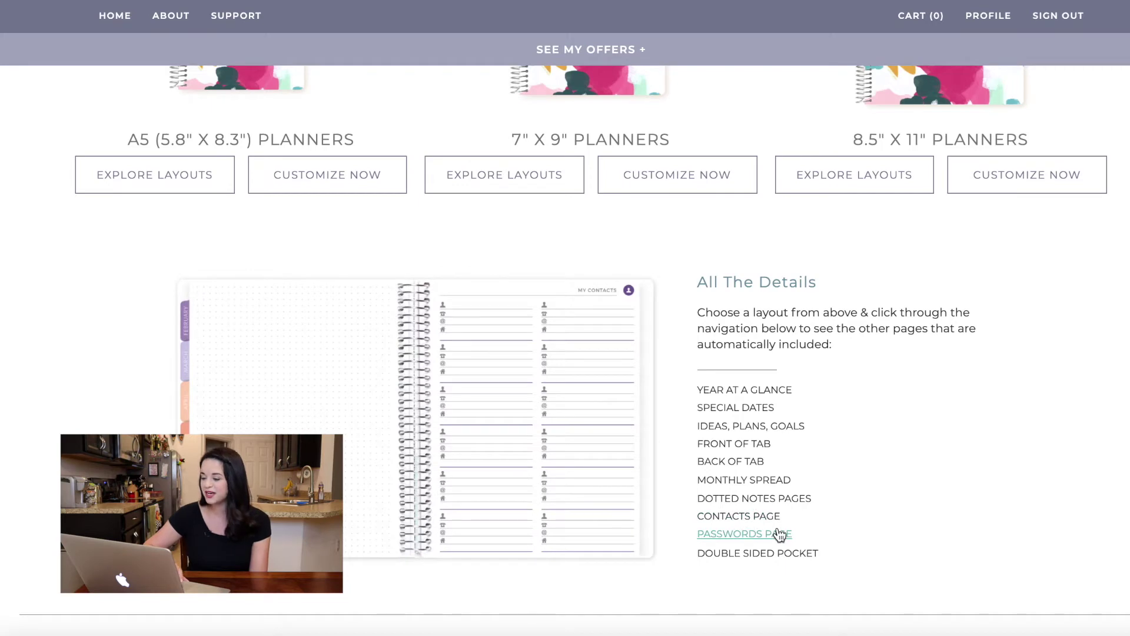
{"action": "left_click", "coordinate": [781, 556]}
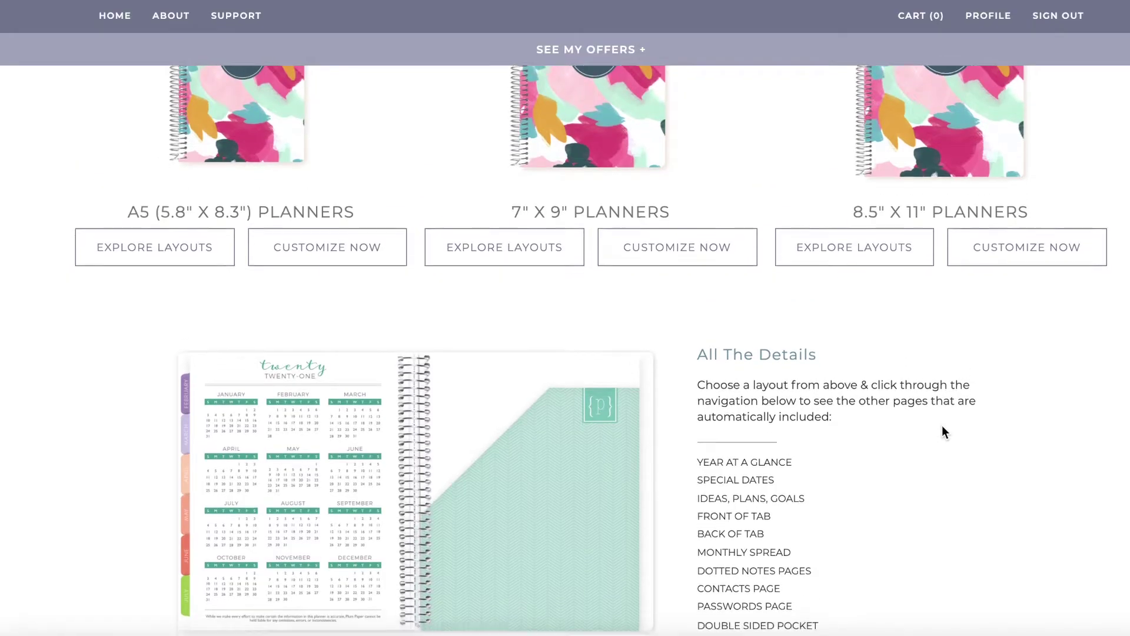
{"action": "scroll", "coordinate": [942, 432], "scroll_direction": "down", "scroll_amount": 1}
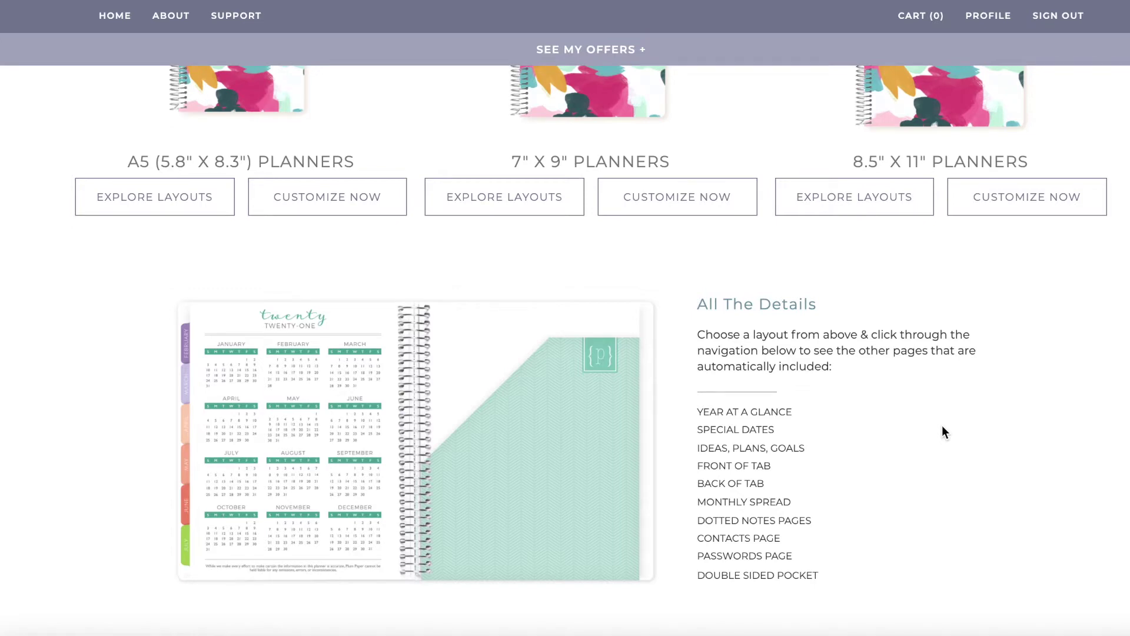
Browse the 8.5" x 11" planner's layout categories: Vertical, Horizontal, Monthly, Daily, Grid and Teacher.
{"action": "scroll", "coordinate": [941, 433], "scroll_direction": "up", "scroll_amount": 2}
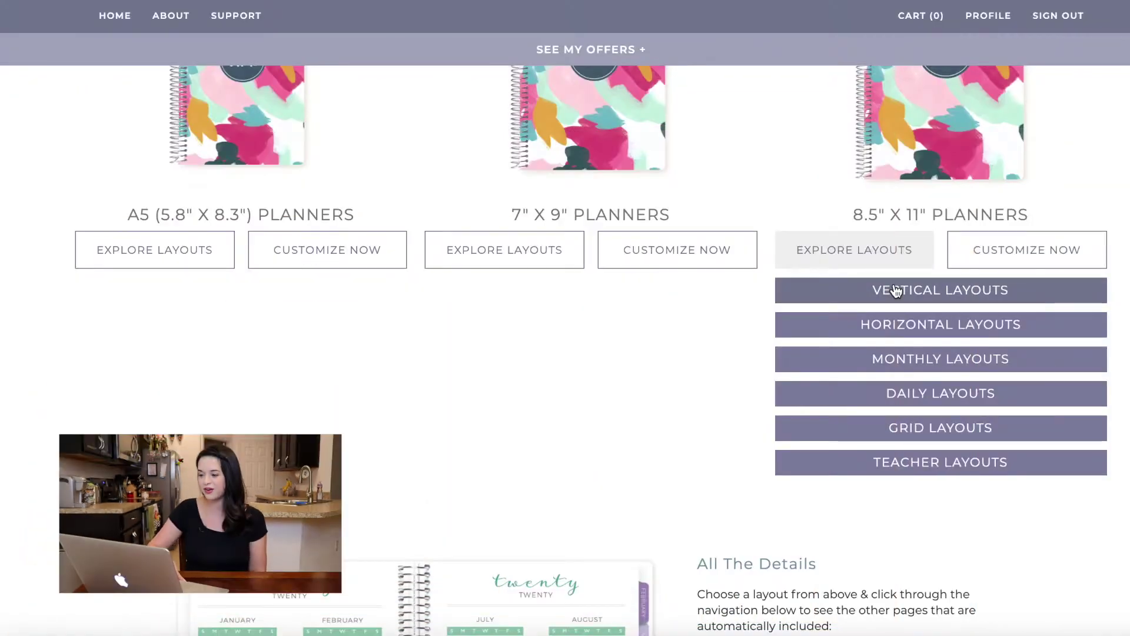
{"action": "left_click", "coordinate": [895, 290]}
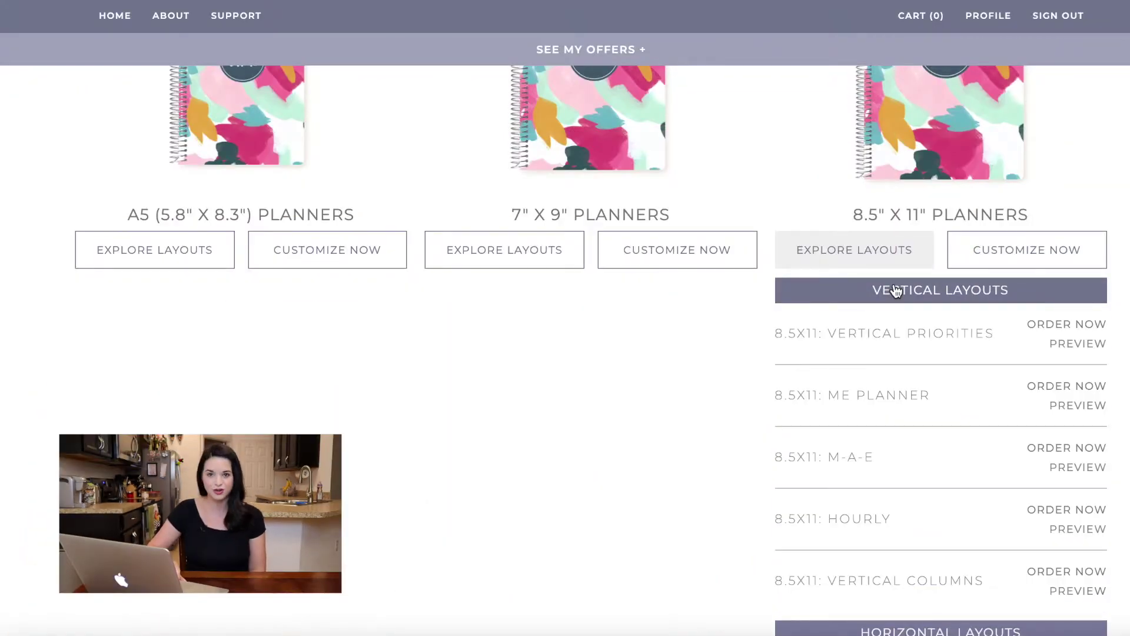
{"action": "scroll", "coordinate": [894, 288], "scroll_direction": "down", "scroll_amount": 2}
{"action": "scroll", "coordinate": [894, 285], "scroll_direction": "down", "scroll_amount": 3}
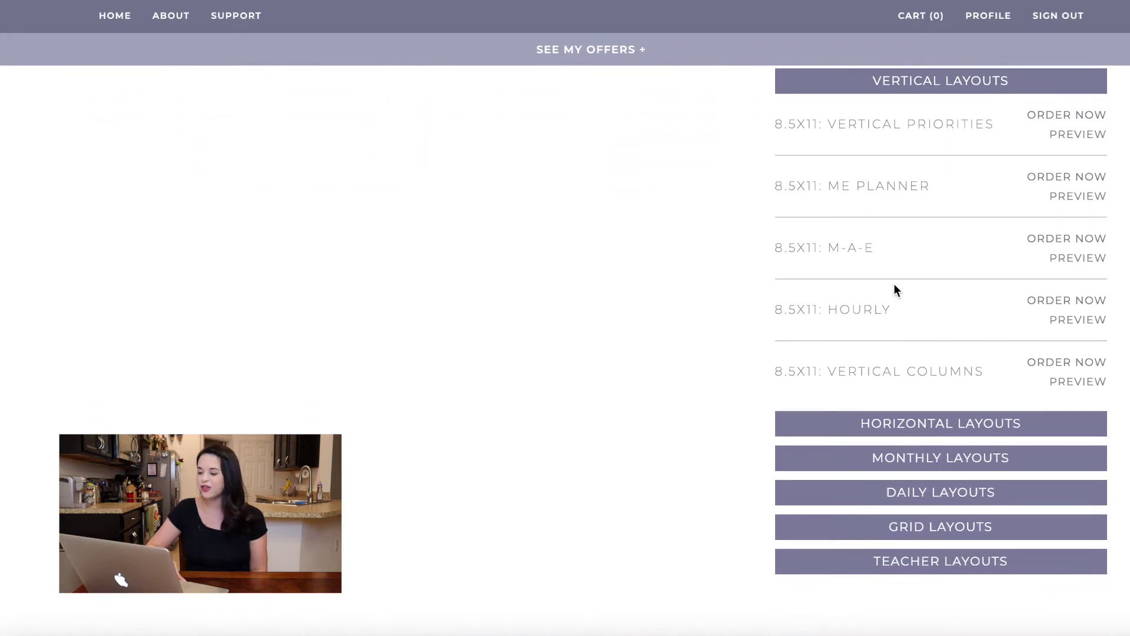
{"action": "left_click", "coordinate": [917, 419]}
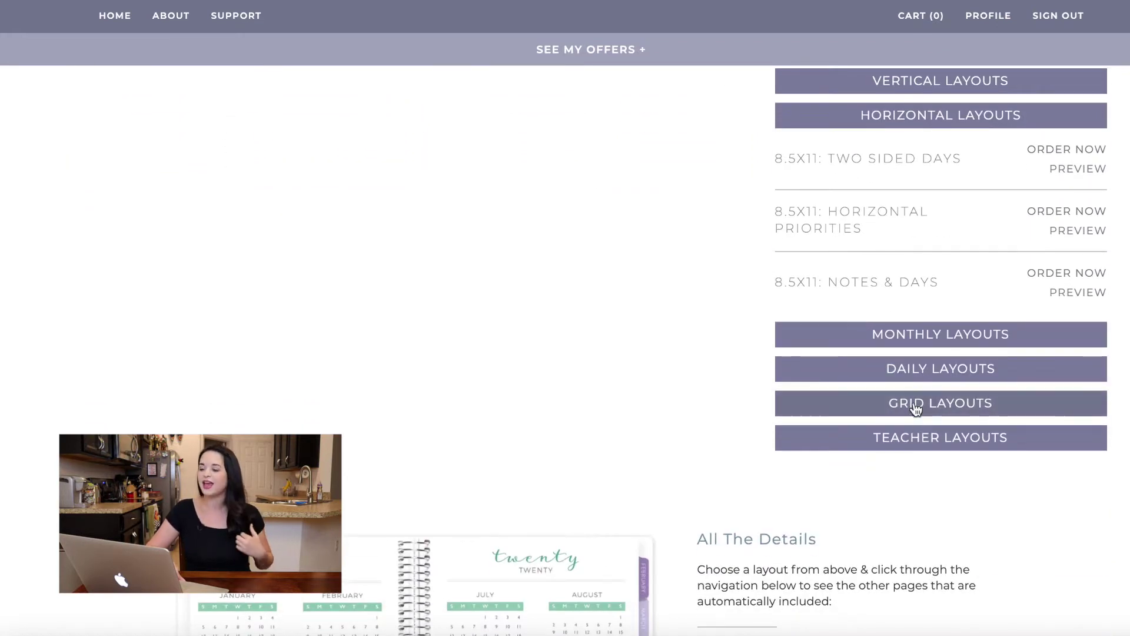
{"action": "left_click", "coordinate": [908, 334]}
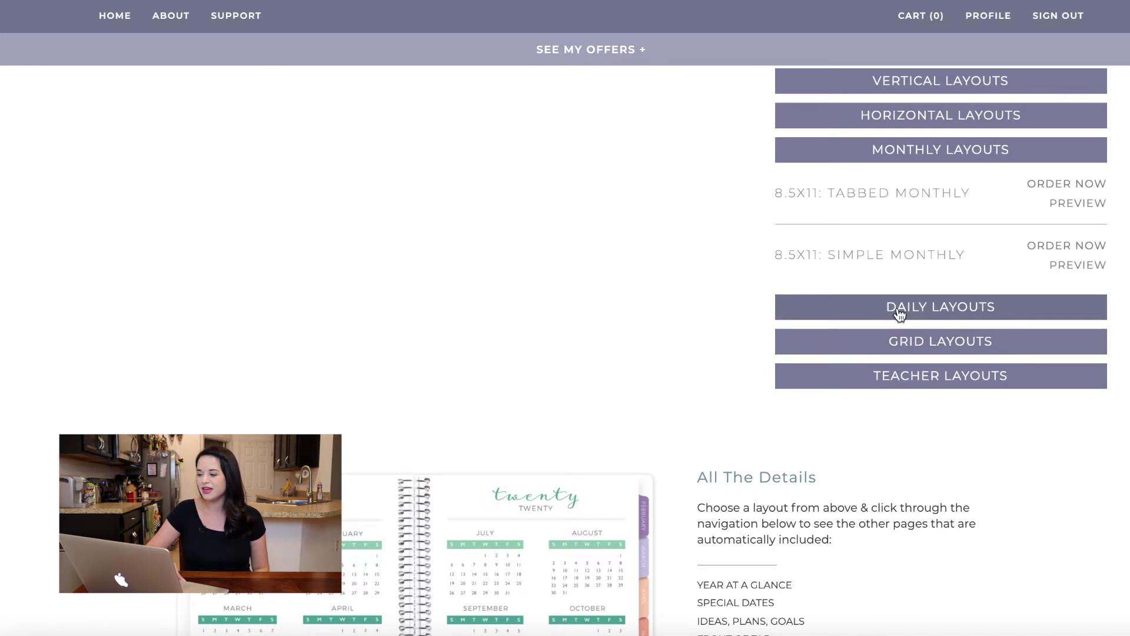
{"action": "left_click", "coordinate": [898, 313]}
{"action": "left_click", "coordinate": [901, 340]}
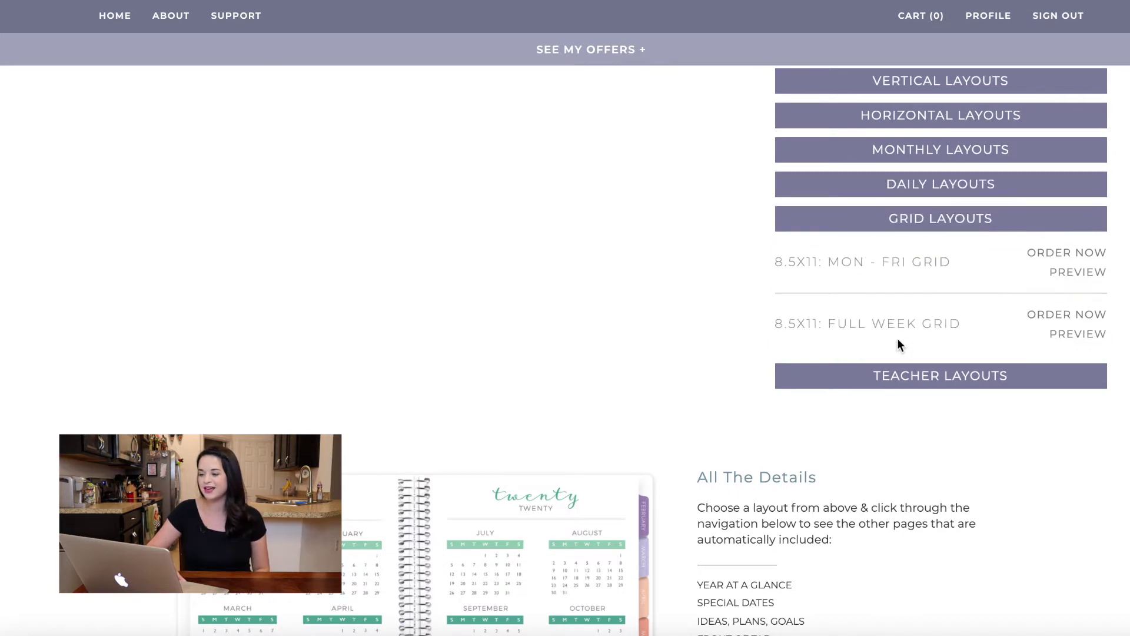
{"action": "left_click", "coordinate": [912, 375]}
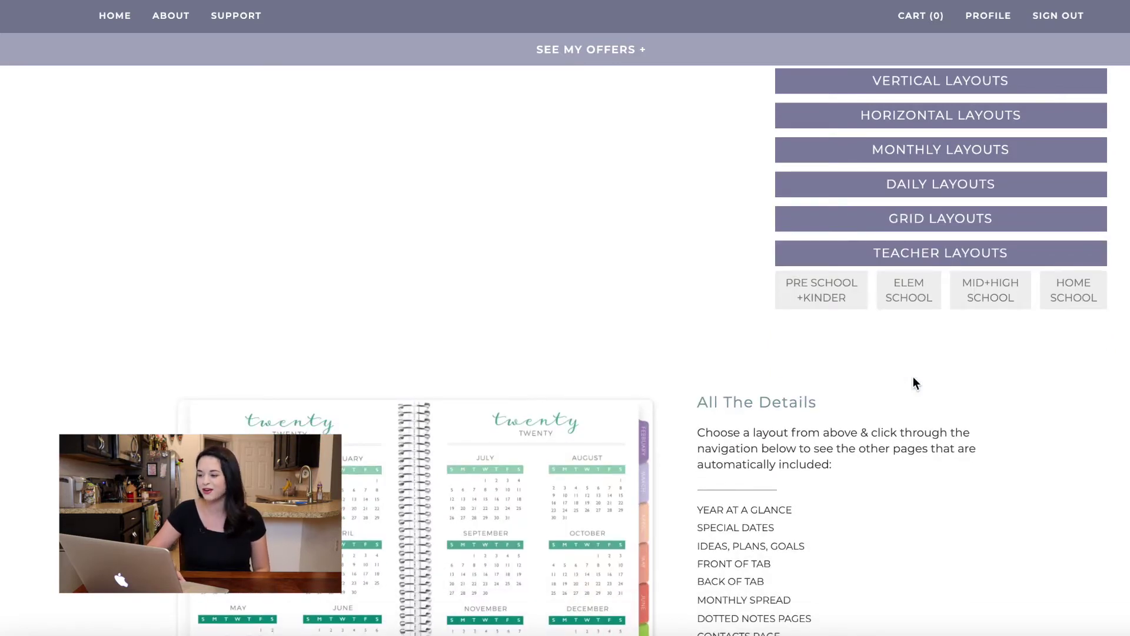
Reopen the 8.5" x 11" Vertical Layouts, preview the Vertical Priorities weekly spread and close the preview.
{"action": "scroll", "coordinate": [913, 377], "scroll_direction": "up", "scroll_amount": 4}
{"action": "left_click", "coordinate": [917, 315]}
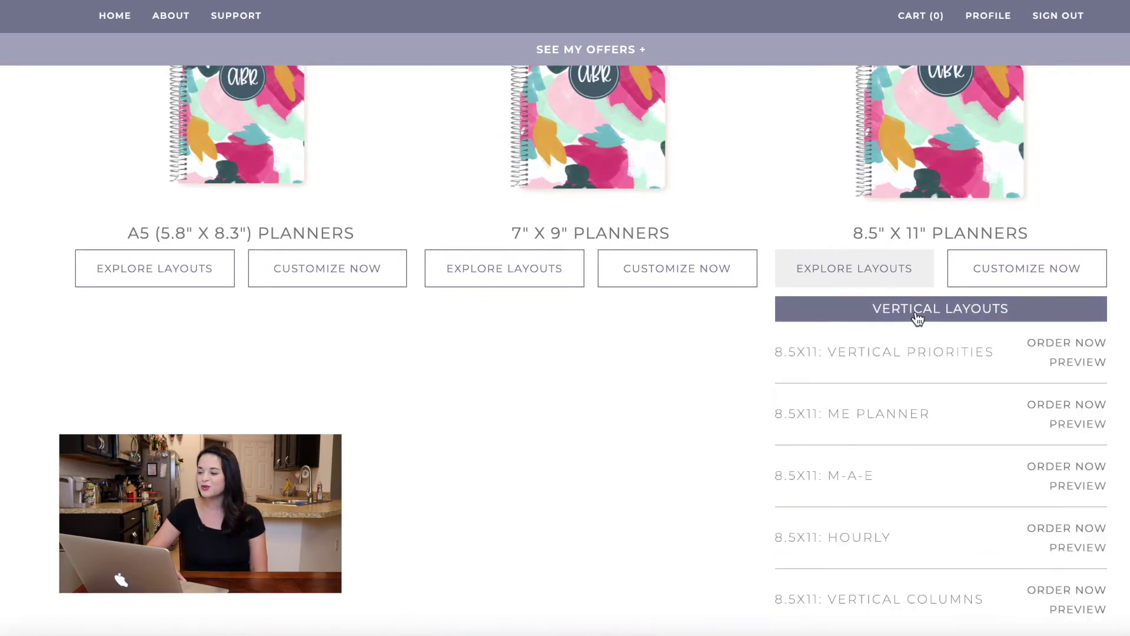
{"action": "scroll", "coordinate": [917, 318], "scroll_direction": "down", "scroll_amount": 2}
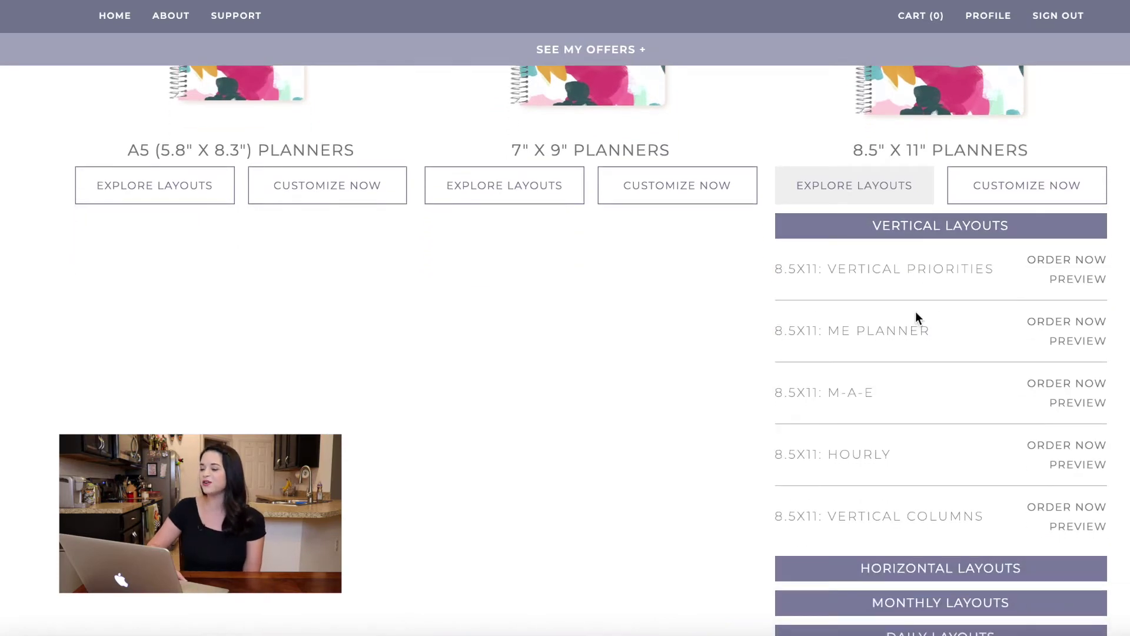
{"action": "left_click", "coordinate": [1068, 282]}
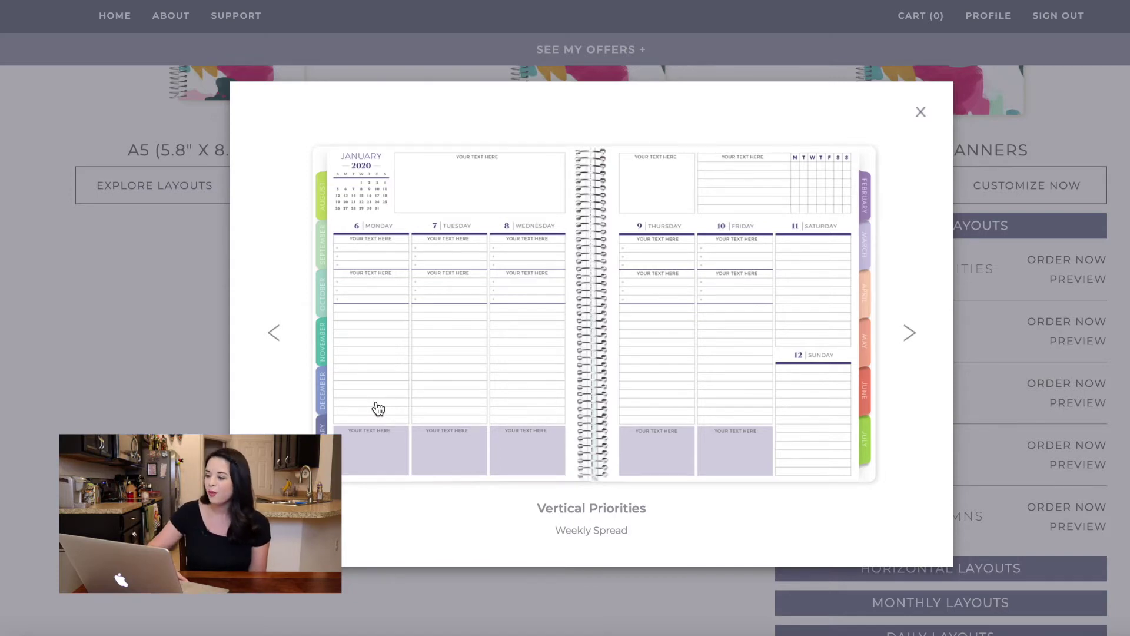
{"action": "left_click", "coordinate": [921, 117]}
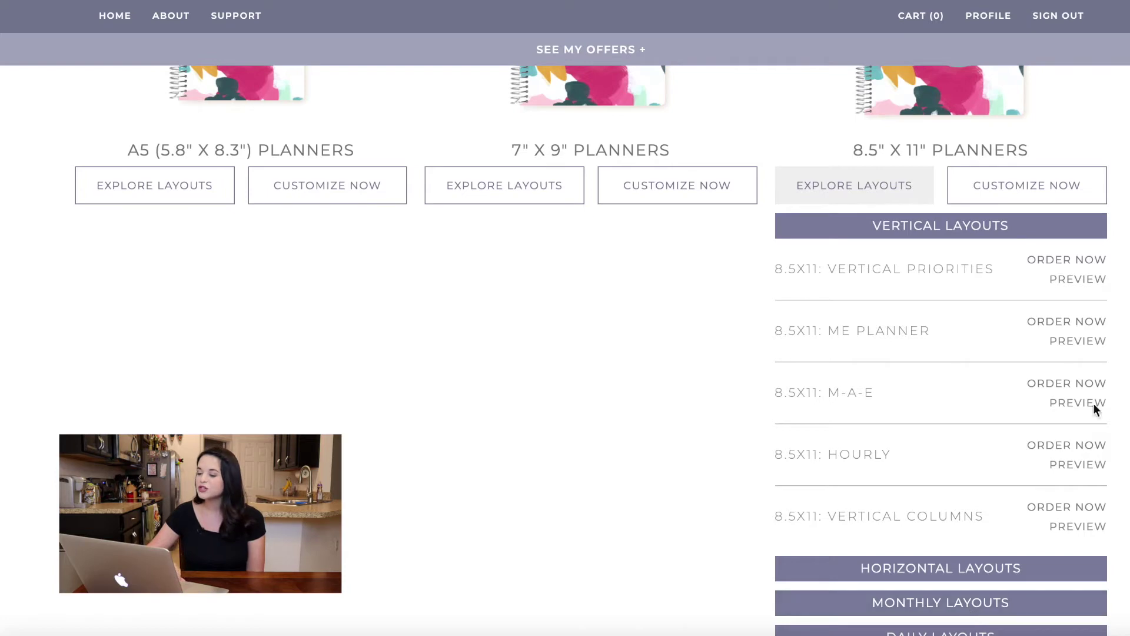
Preview the weekly spreads of the ME Planner and M-A-E vertical layouts, closing each preview.
{"action": "left_click", "coordinate": [1058, 349]}
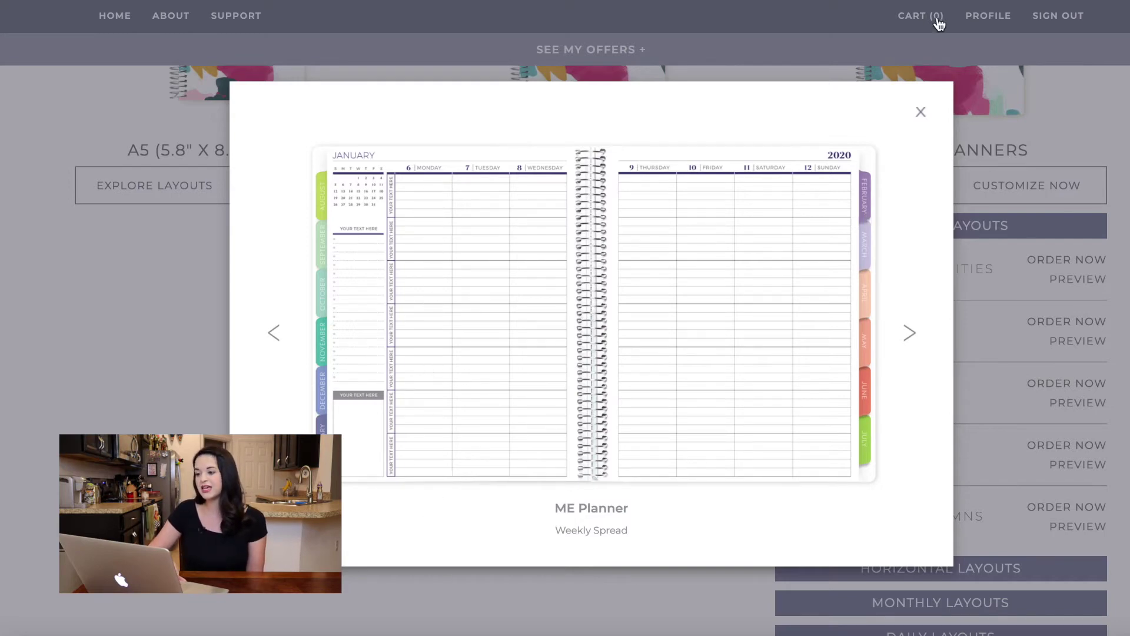
{"action": "left_click", "coordinate": [920, 113]}
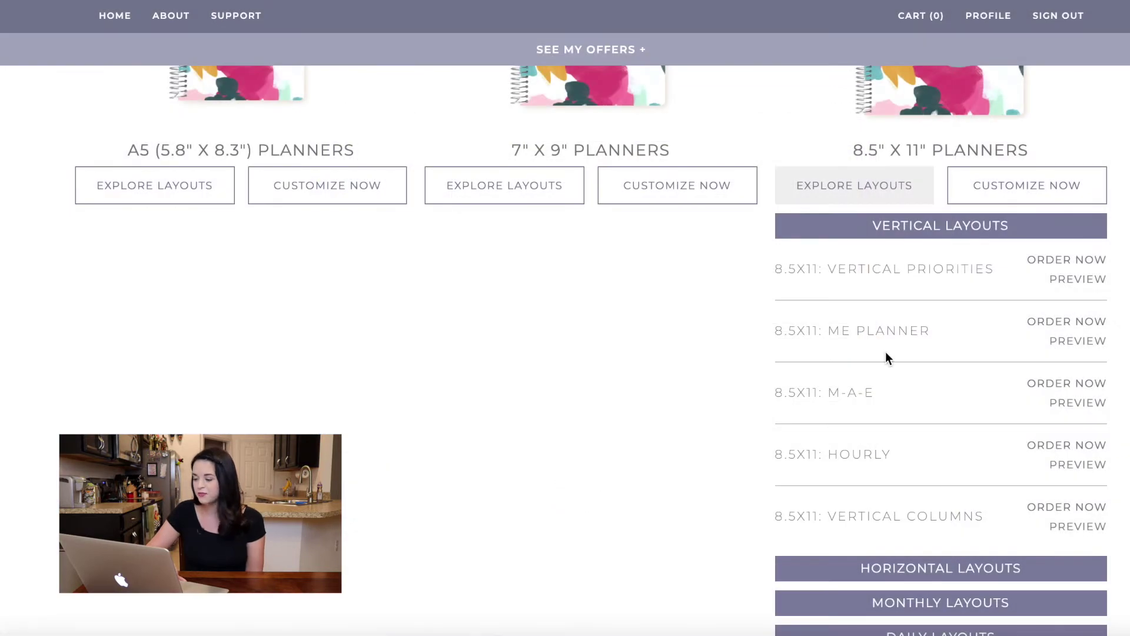
{"action": "left_click", "coordinate": [1059, 400]}
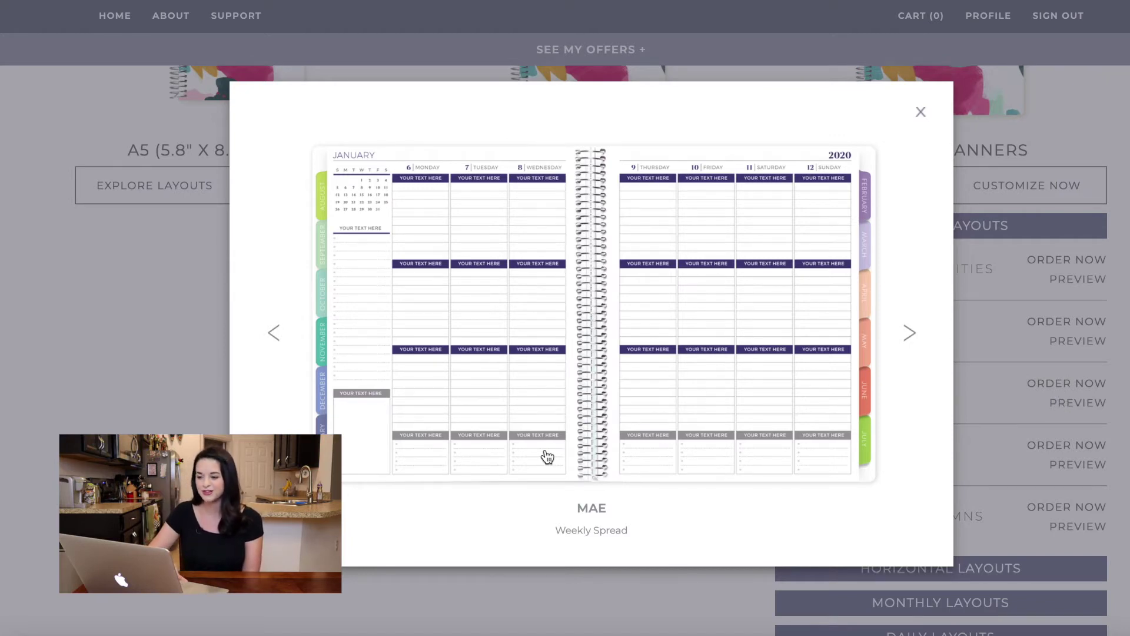
{"action": "left_click", "coordinate": [922, 112]}
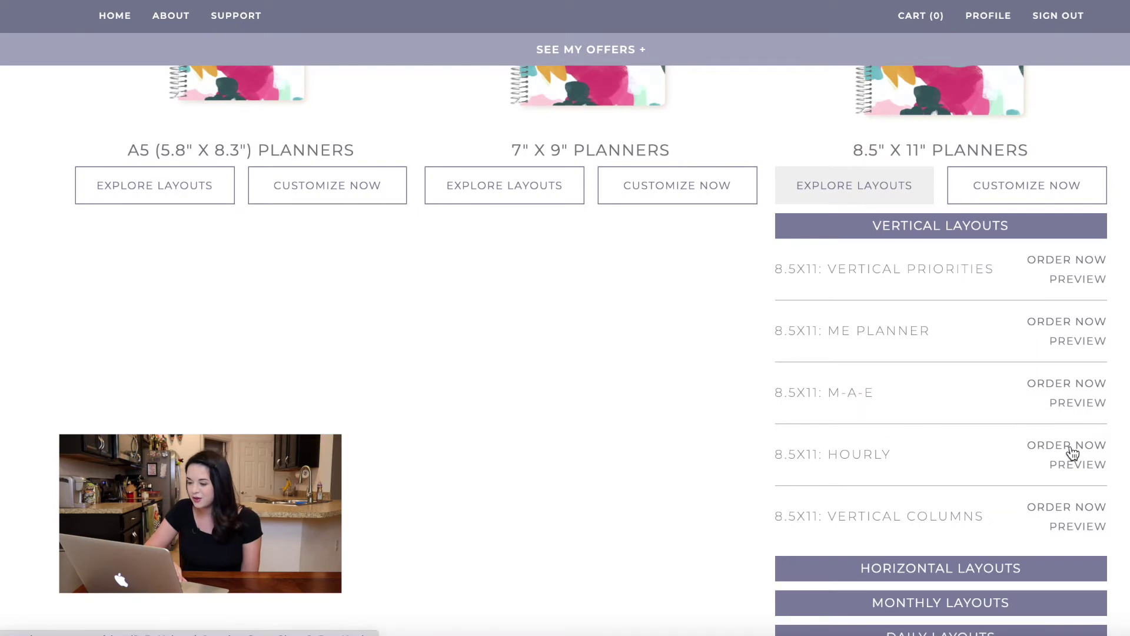
Preview the weekly spreads of the Hourly and Vertical Columns layouts.
{"action": "left_click", "coordinate": [1085, 473]}
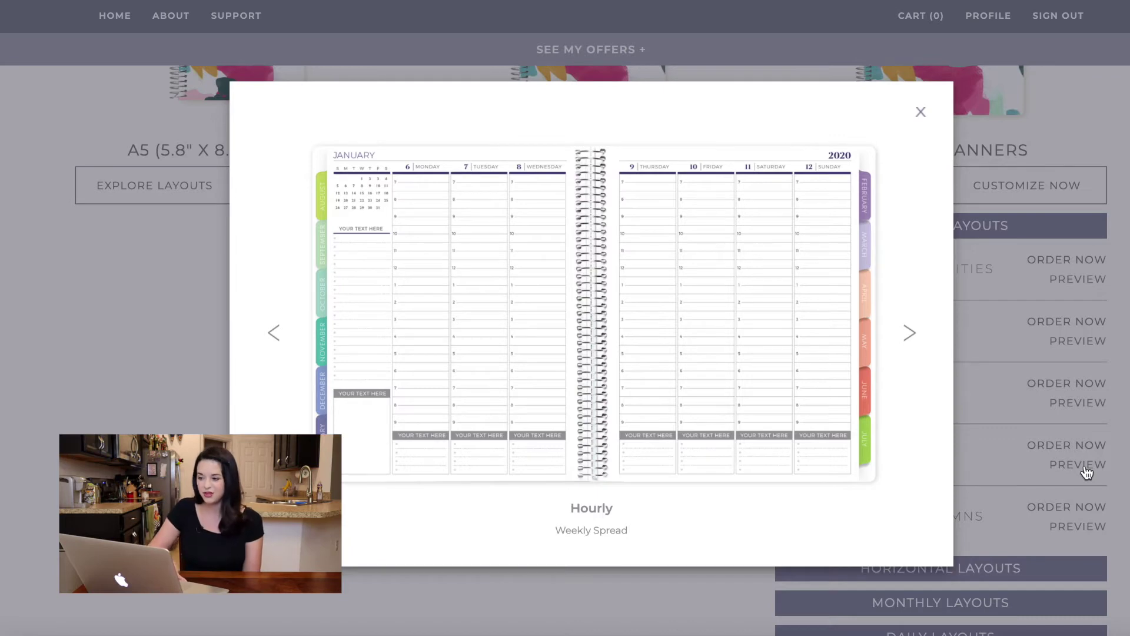
{"action": "left_click", "coordinate": [922, 111]}
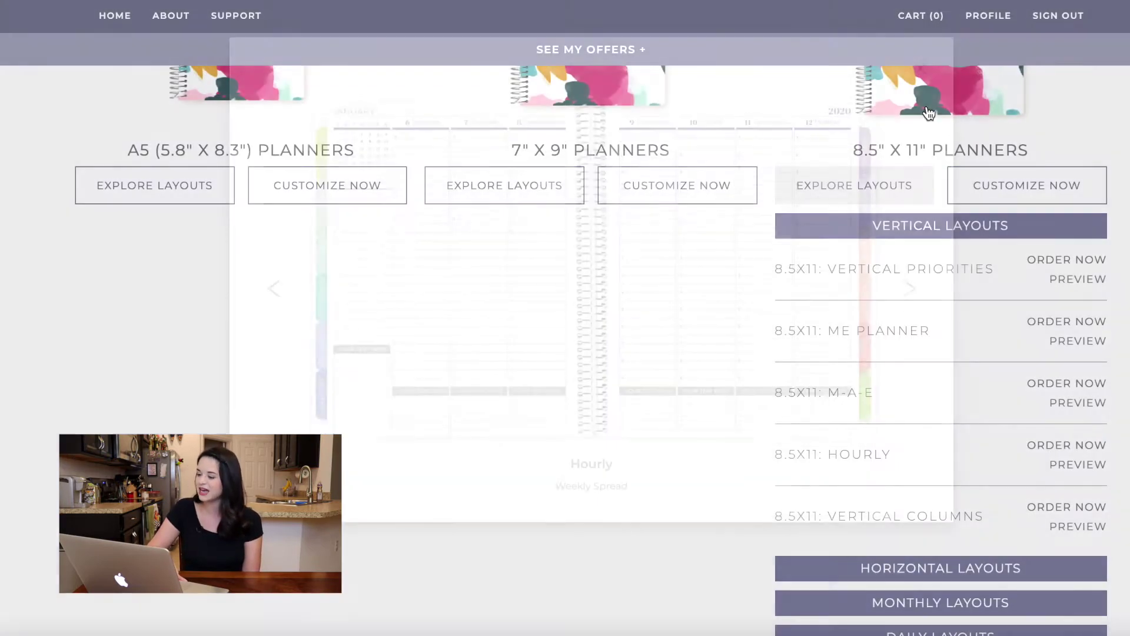
{"action": "left_click", "coordinate": [1093, 530]}
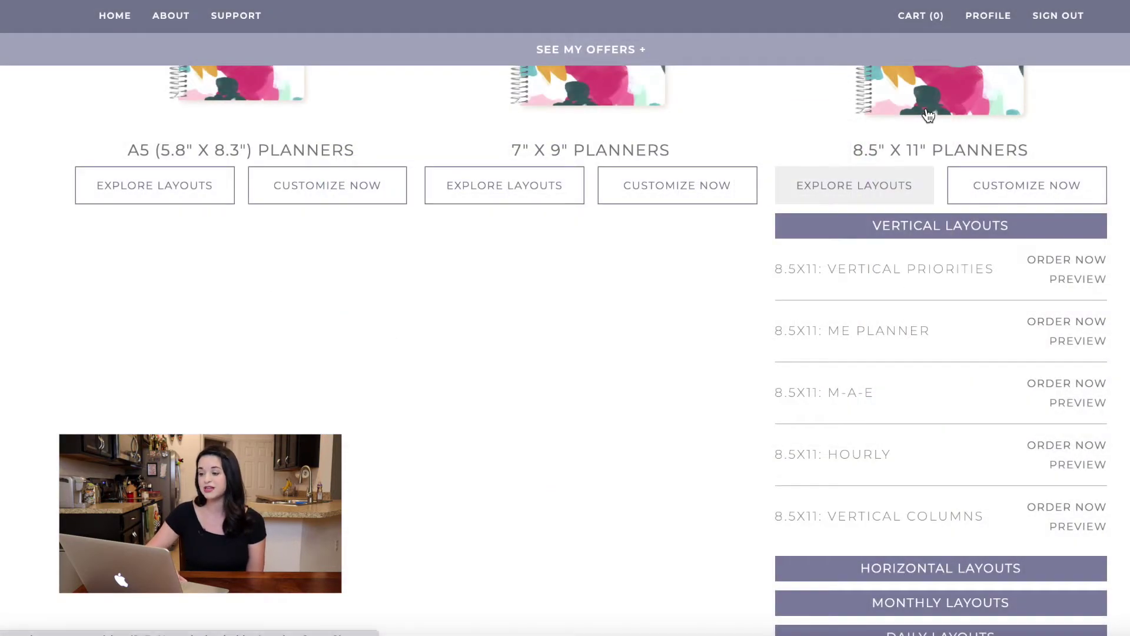
Expand the 8.5" x 11" Horizontal Layouts, preview the Notes & Days weekly spread and close the preview.
{"action": "scroll", "coordinate": [842, 350], "scroll_direction": "down", "scroll_amount": 2}
{"action": "left_click", "coordinate": [927, 457]}
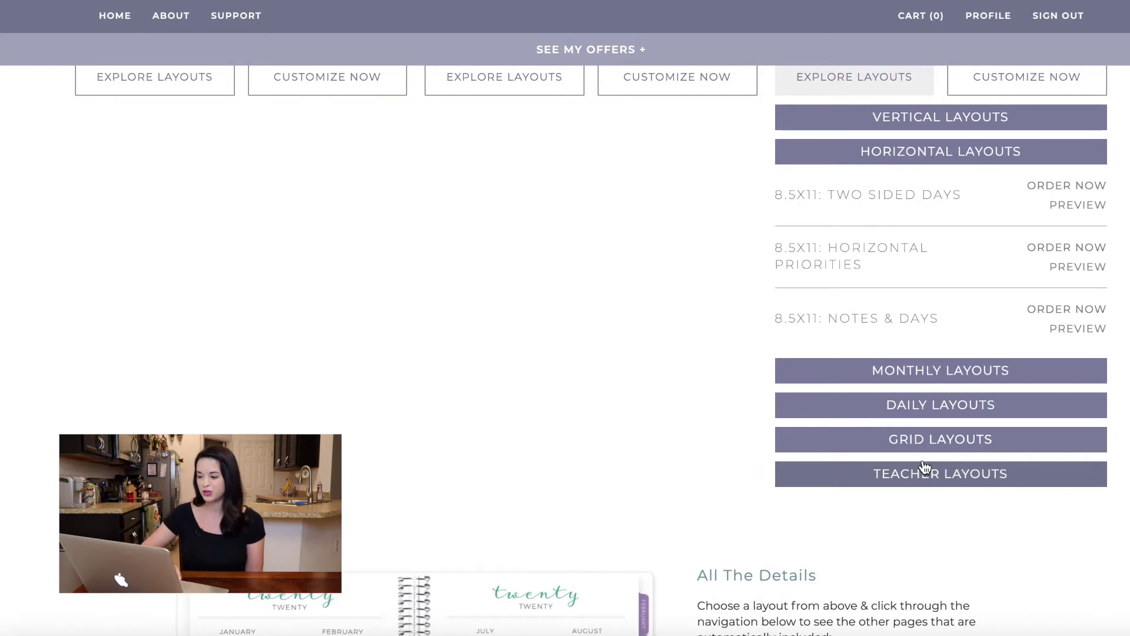
{"action": "left_click", "coordinate": [1072, 331]}
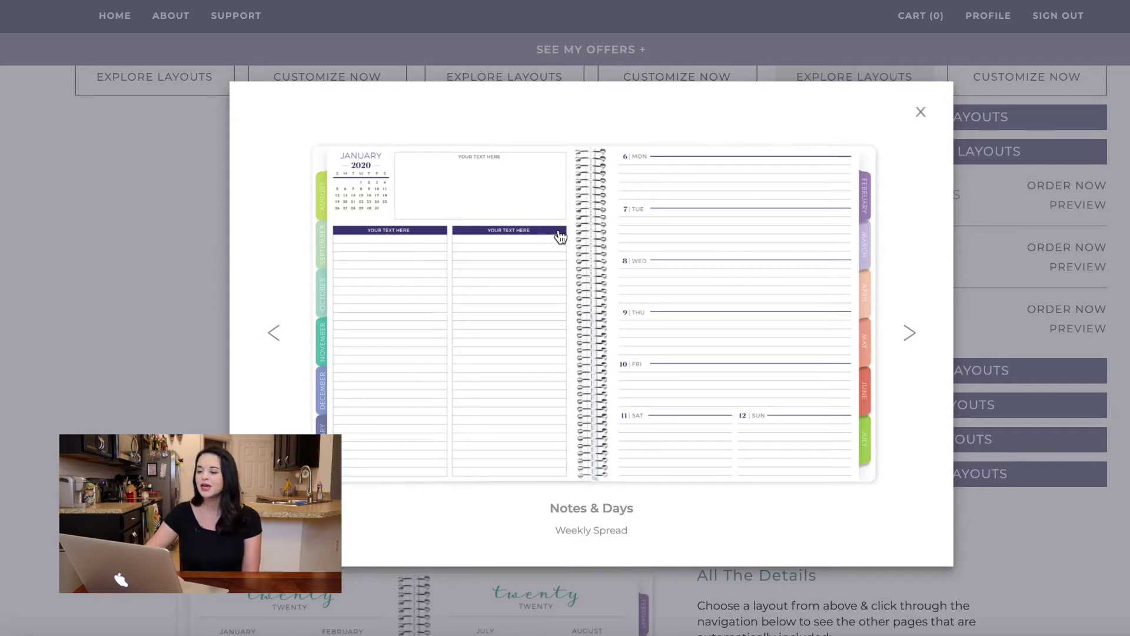
{"action": "left_click", "coordinate": [920, 113]}
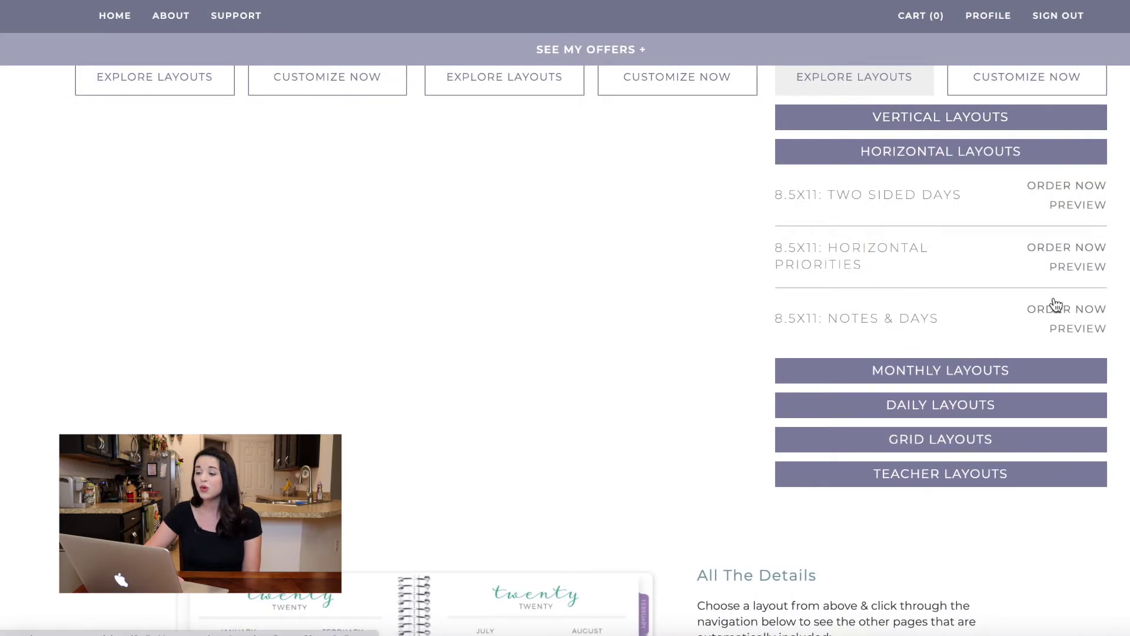
Preview the weekly spreads of the Horizontal Priorities and Two Sided Days layouts, closing each preview.
{"action": "left_click", "coordinate": [1094, 273]}
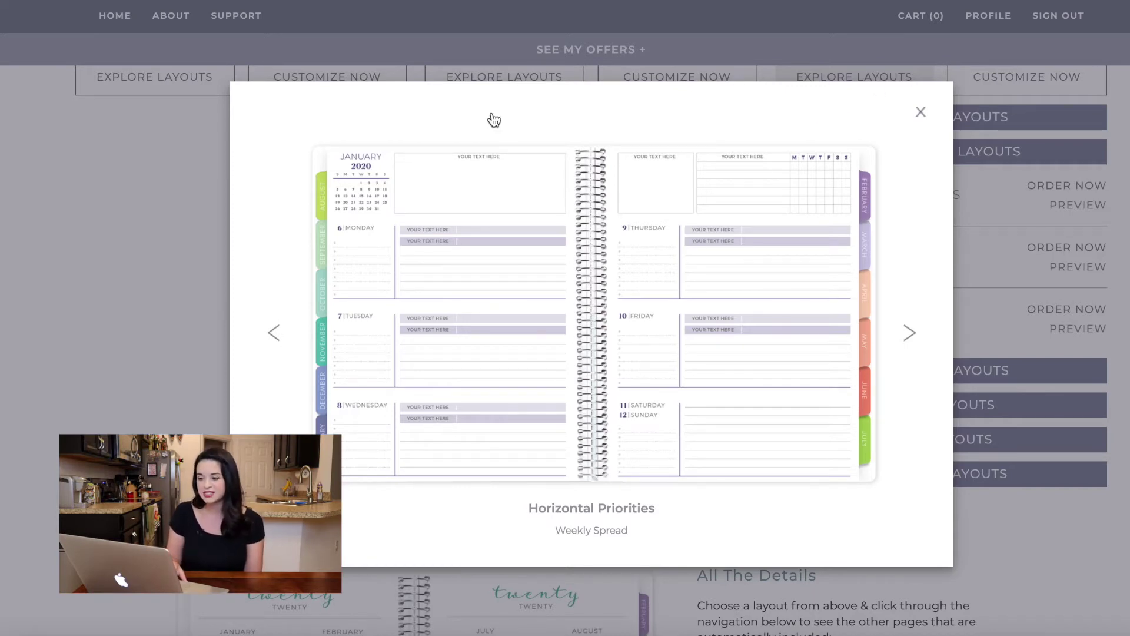
{"action": "left_click", "coordinate": [922, 114]}
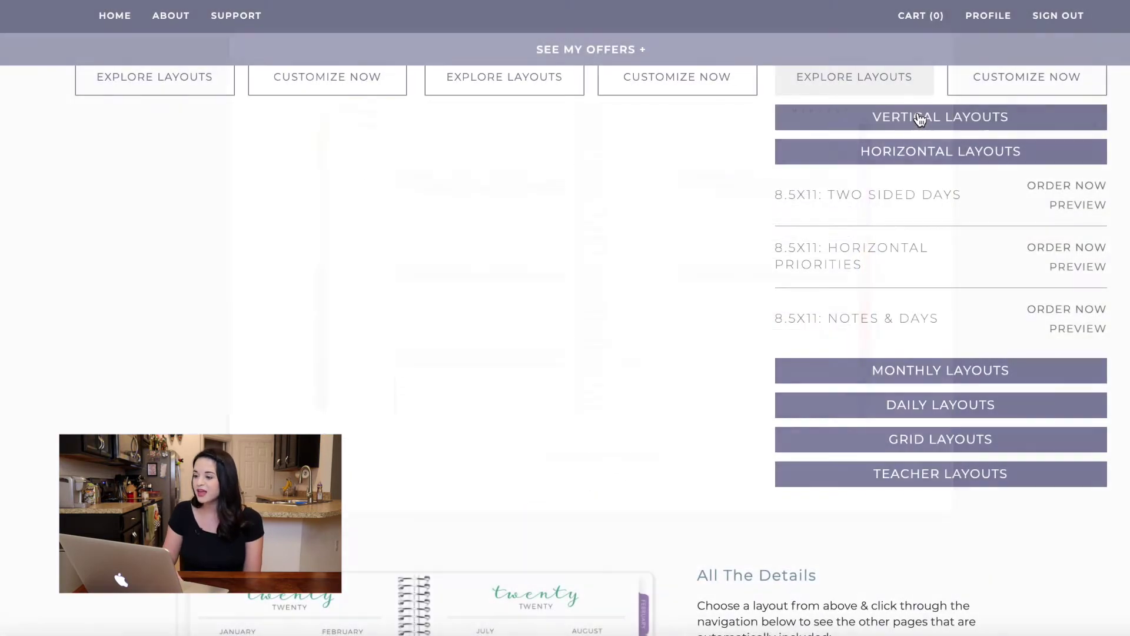
{"action": "left_click", "coordinate": [1069, 207]}
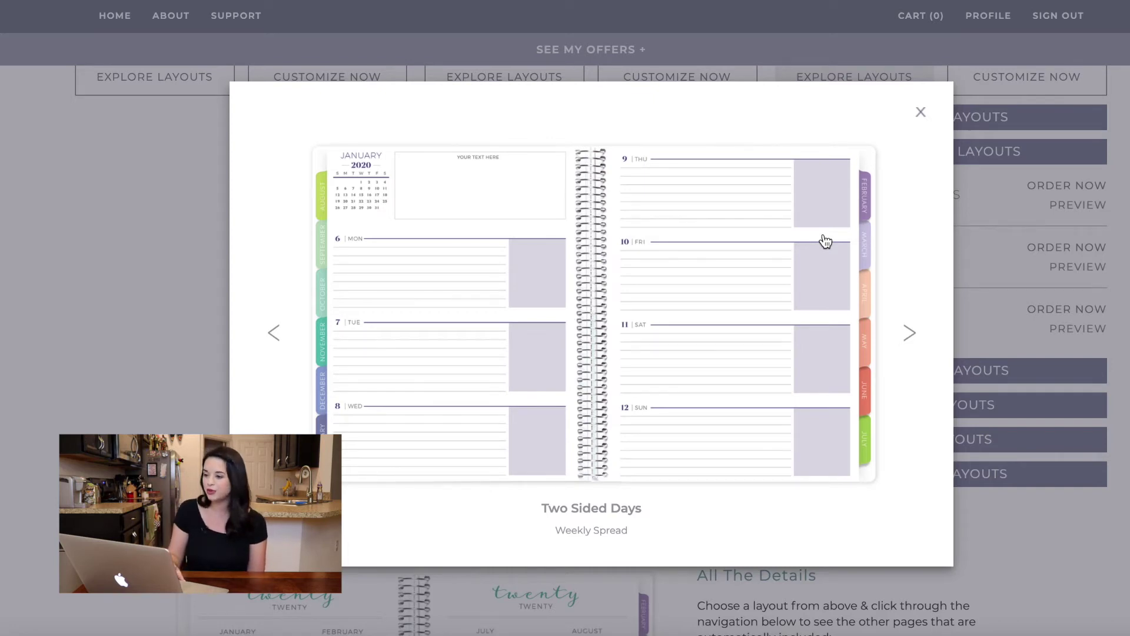
{"action": "left_click", "coordinate": [920, 118]}
Start customizing an 8.5" x 11" planner by opening its cover design page.
{"action": "scroll", "coordinate": [1077, 159], "scroll_direction": "up", "scroll_amount": 2}
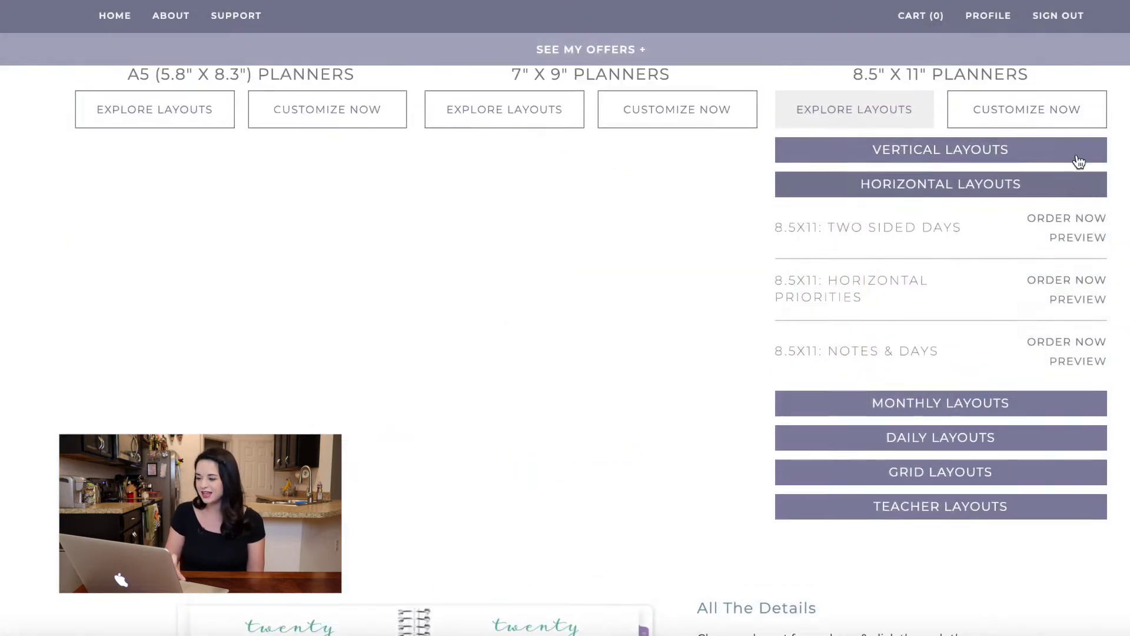
{"action": "left_click", "coordinate": [1064, 186]}
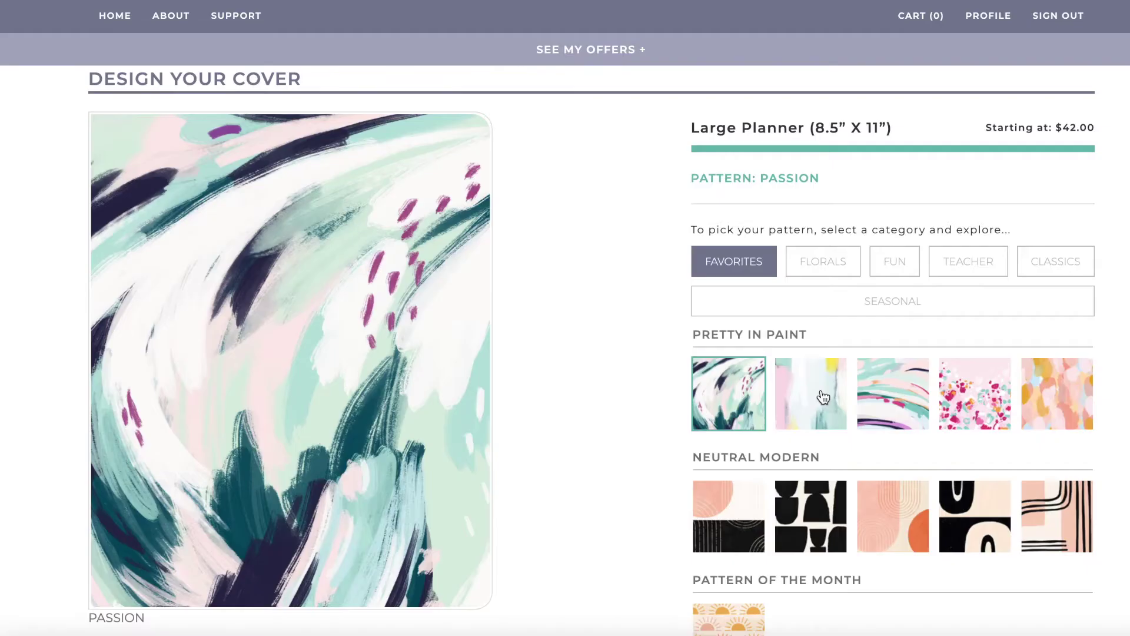
Preview the Pretty in Paint patterns Peaceful, Pleasant Dreams and Petite Paints, plus Pink Pathos from Tropical Paradise, on the cover.
{"action": "left_click", "coordinate": [823, 397]}
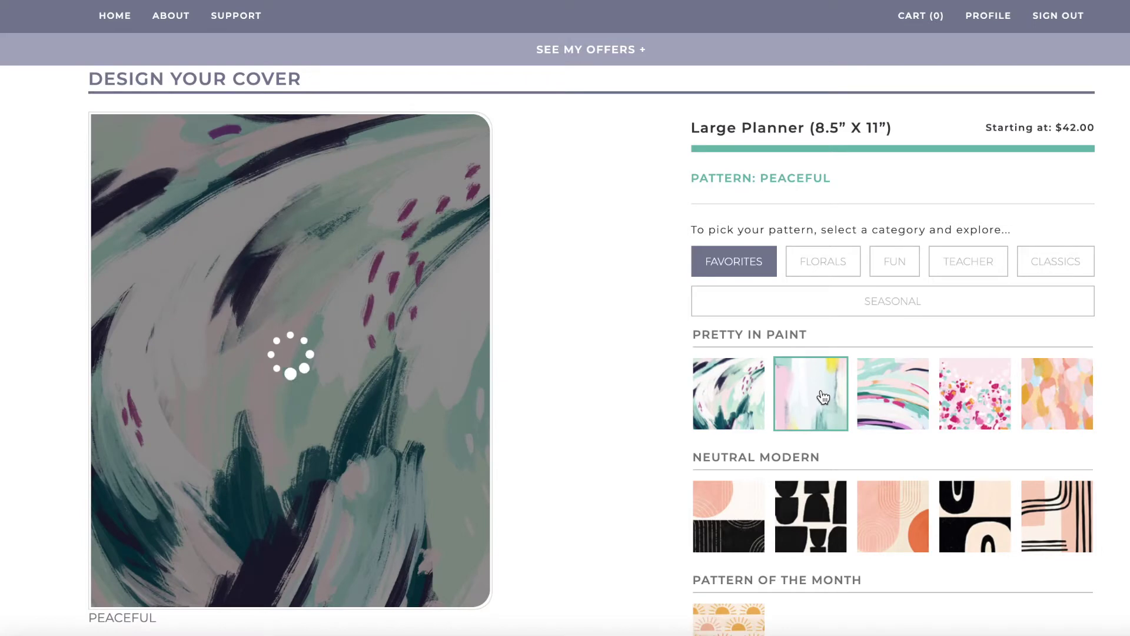
{"action": "left_click", "coordinate": [906, 408]}
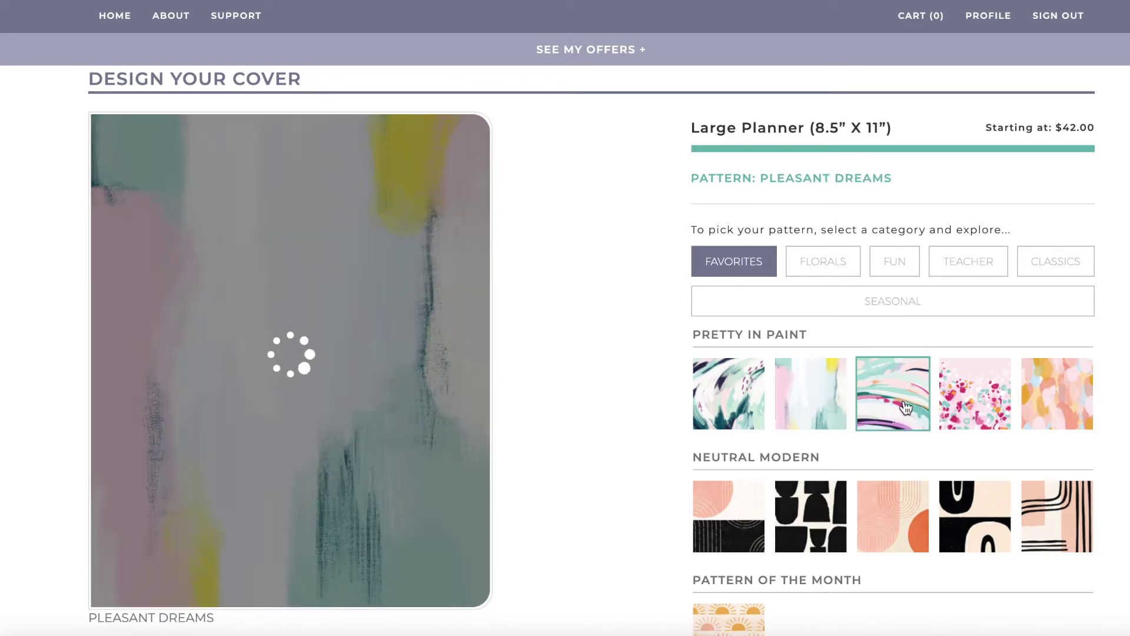
{"action": "left_click", "coordinate": [964, 402]}
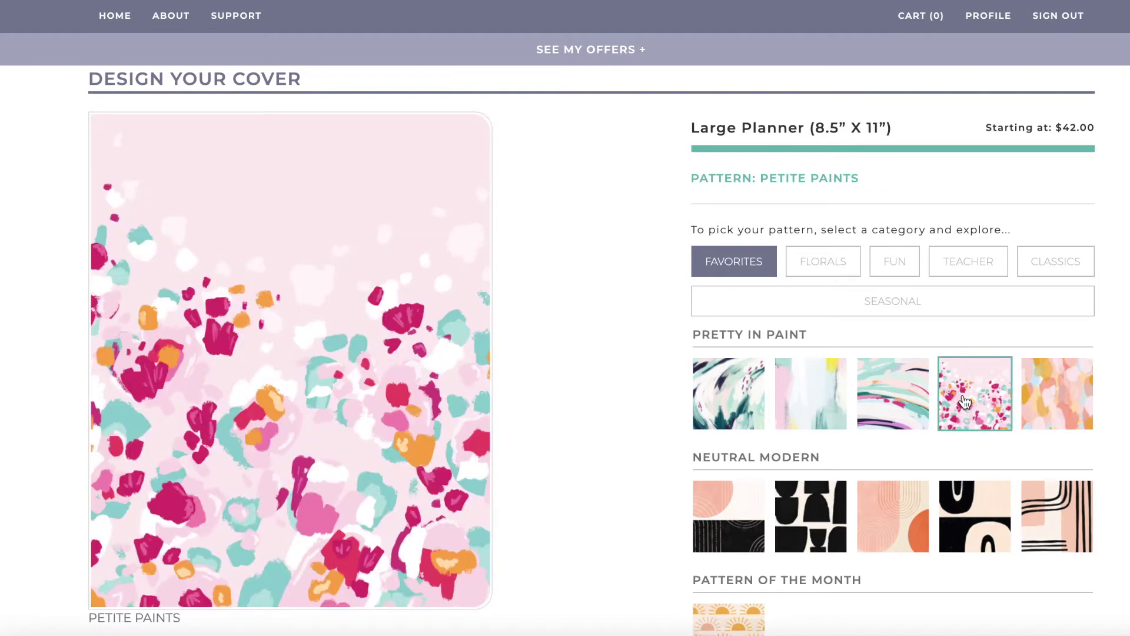
{"action": "scroll", "coordinate": [906, 484], "scroll_direction": "down", "scroll_amount": 4}
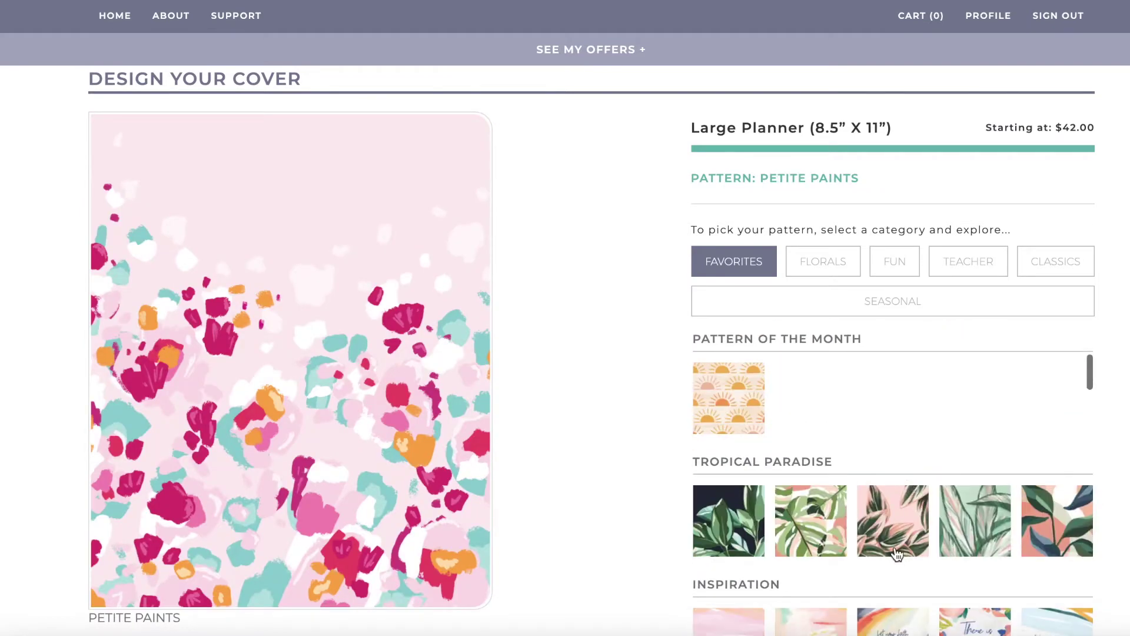
{"action": "left_click", "coordinate": [890, 542]}
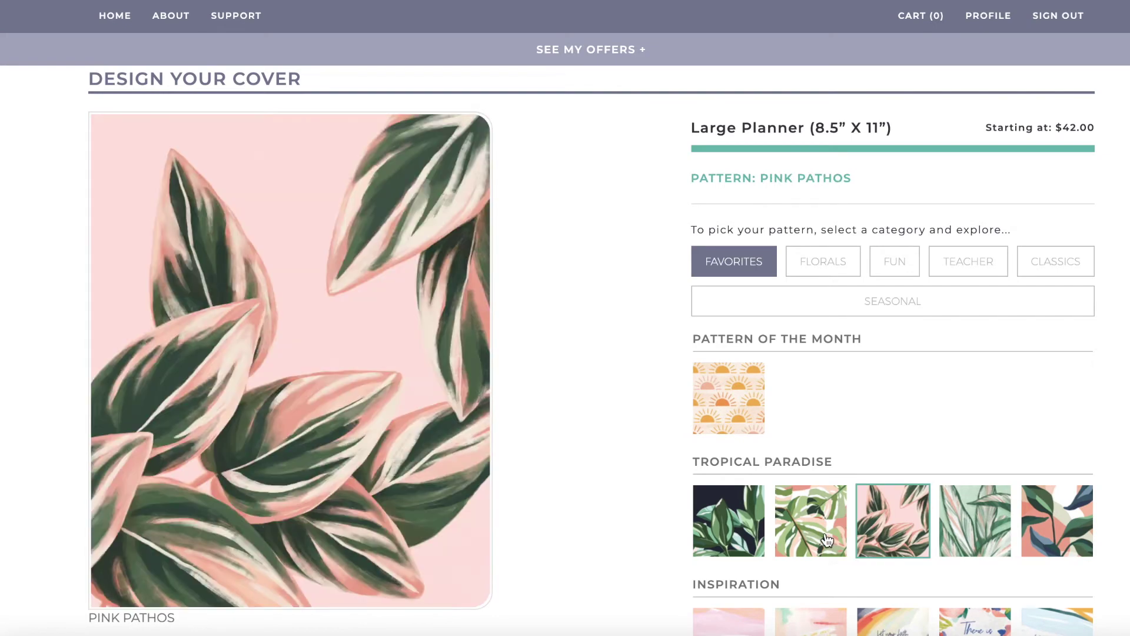
Preview the Inspiration patterns Happy Soul, Beauty in Simplicity and Bloom with Grace on the planner cover.
{"action": "scroll", "coordinate": [827, 540], "scroll_direction": "down", "scroll_amount": 3}
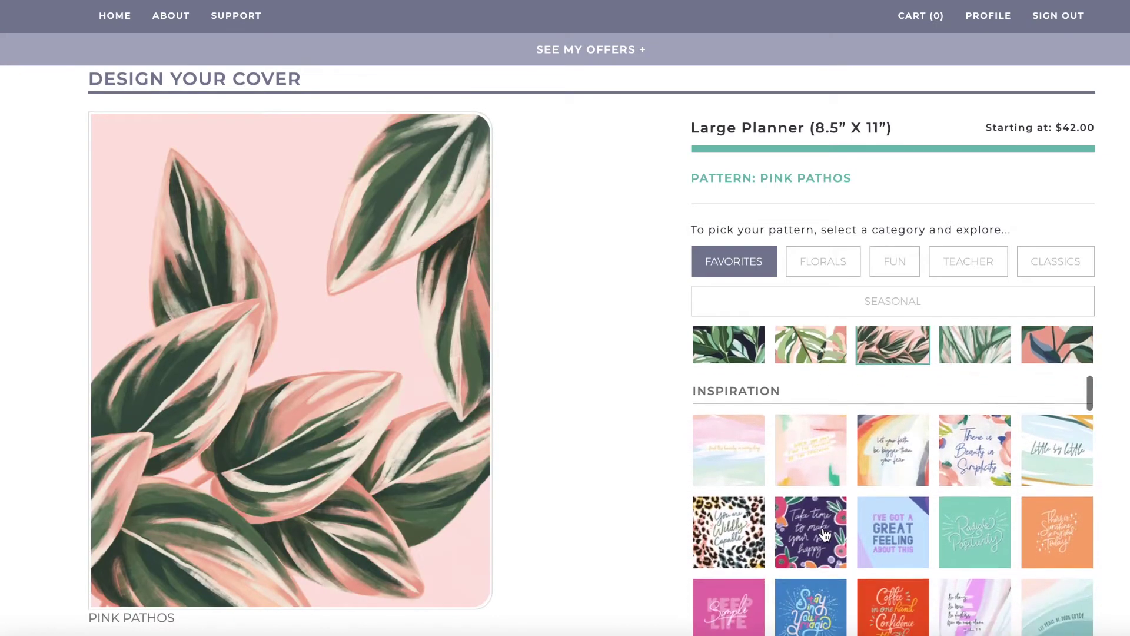
{"action": "left_click", "coordinate": [825, 535]}
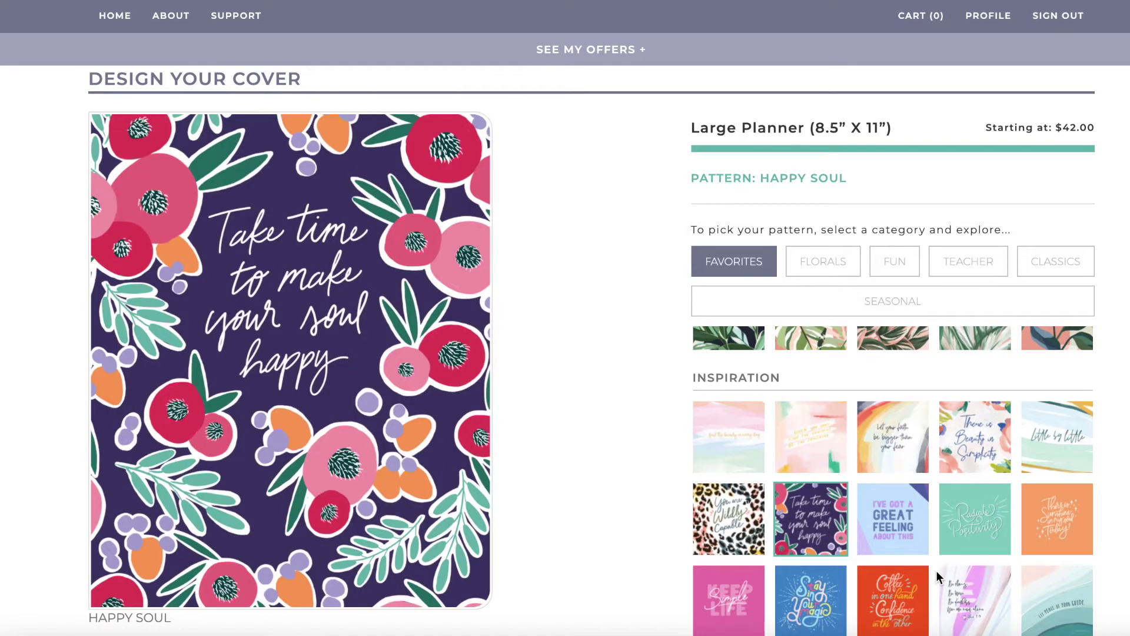
{"action": "left_click", "coordinate": [996, 459]}
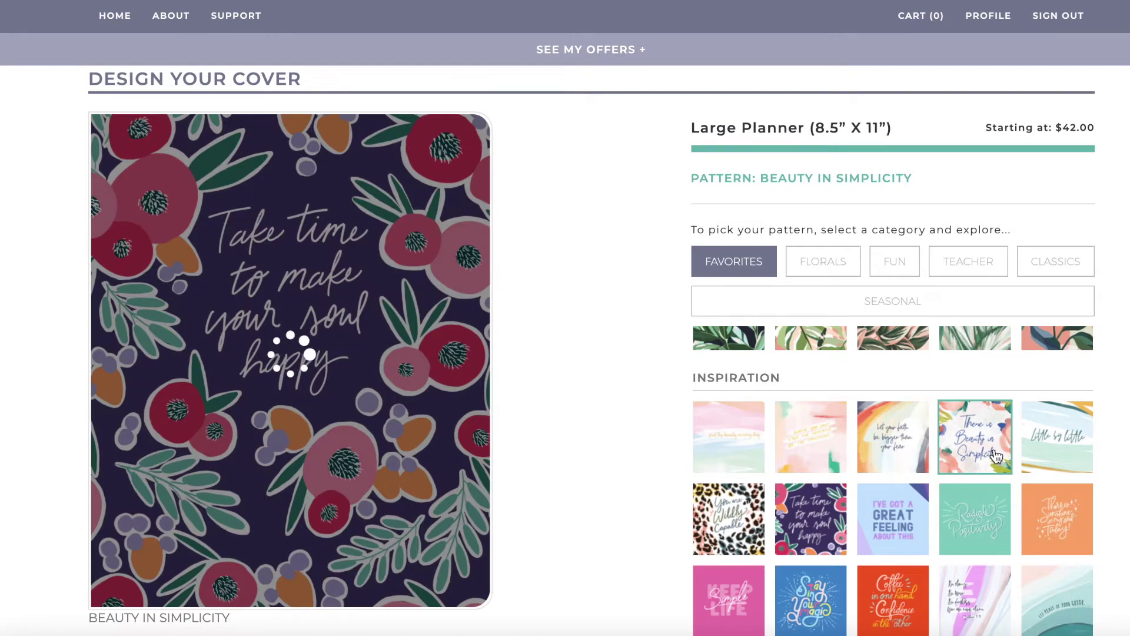
{"action": "scroll", "coordinate": [980, 574], "scroll_direction": "down", "scroll_amount": 4}
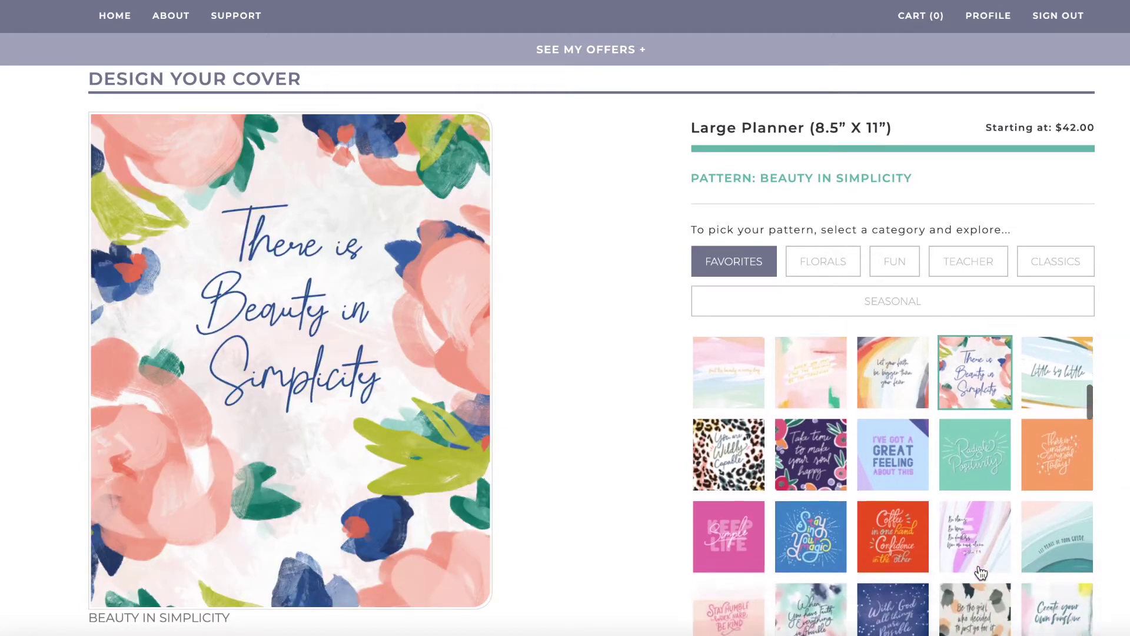
{"action": "left_click", "coordinate": [977, 553]}
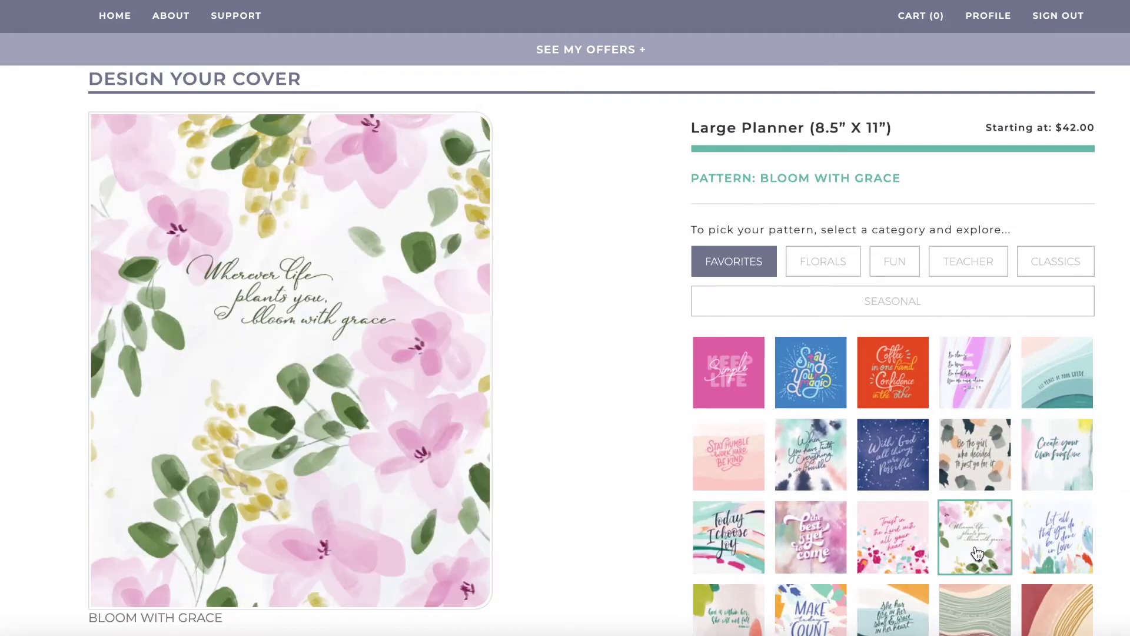
Find the Speckles group among the Favorites patterns and preview Speckles - Turquoise on the cover.
{"action": "scroll", "coordinate": [977, 554], "scroll_direction": "down", "scroll_amount": 5}
{"action": "scroll", "coordinate": [977, 554], "scroll_direction": "down", "scroll_amount": 4}
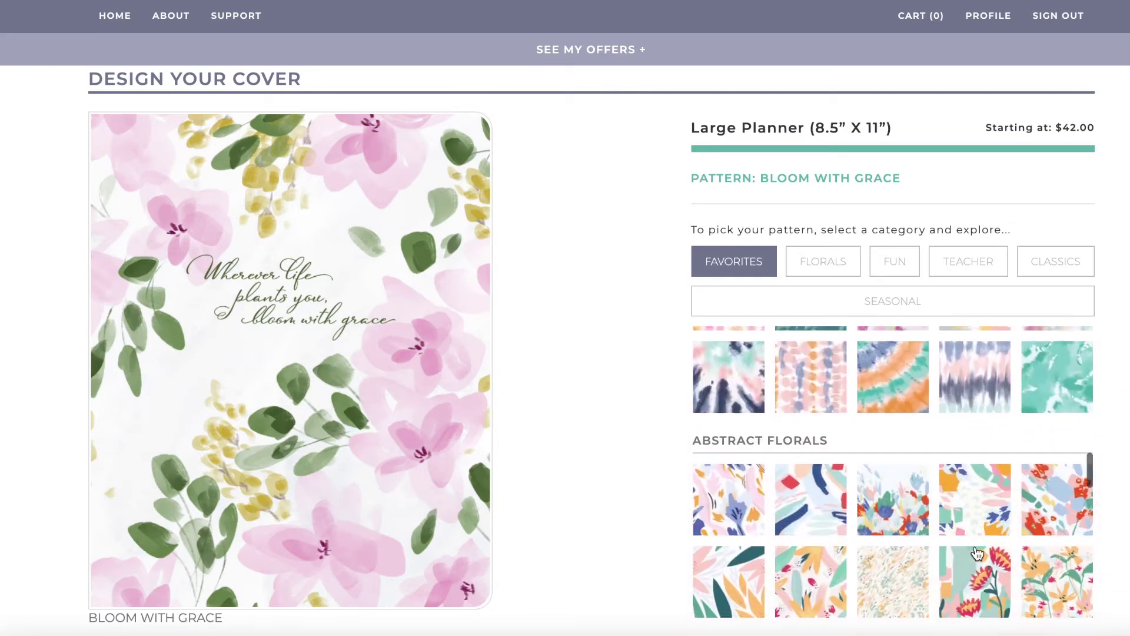
{"action": "scroll", "coordinate": [977, 553], "scroll_direction": "down", "scroll_amount": 3}
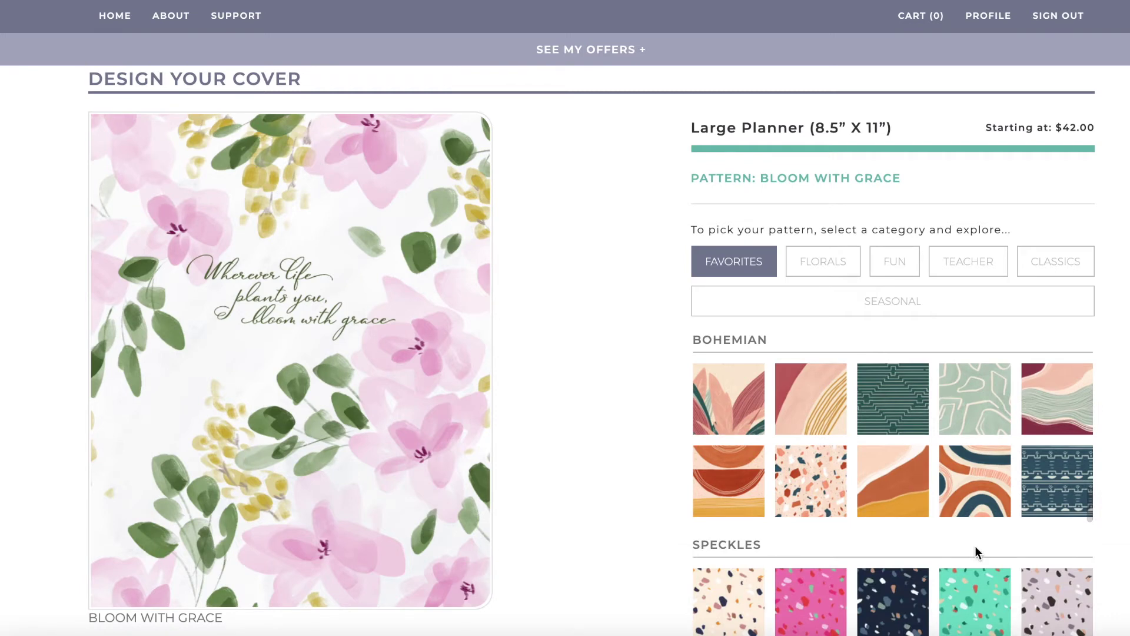
{"action": "scroll", "coordinate": [974, 551], "scroll_direction": "down", "scroll_amount": 2}
{"action": "left_click", "coordinate": [969, 484]}
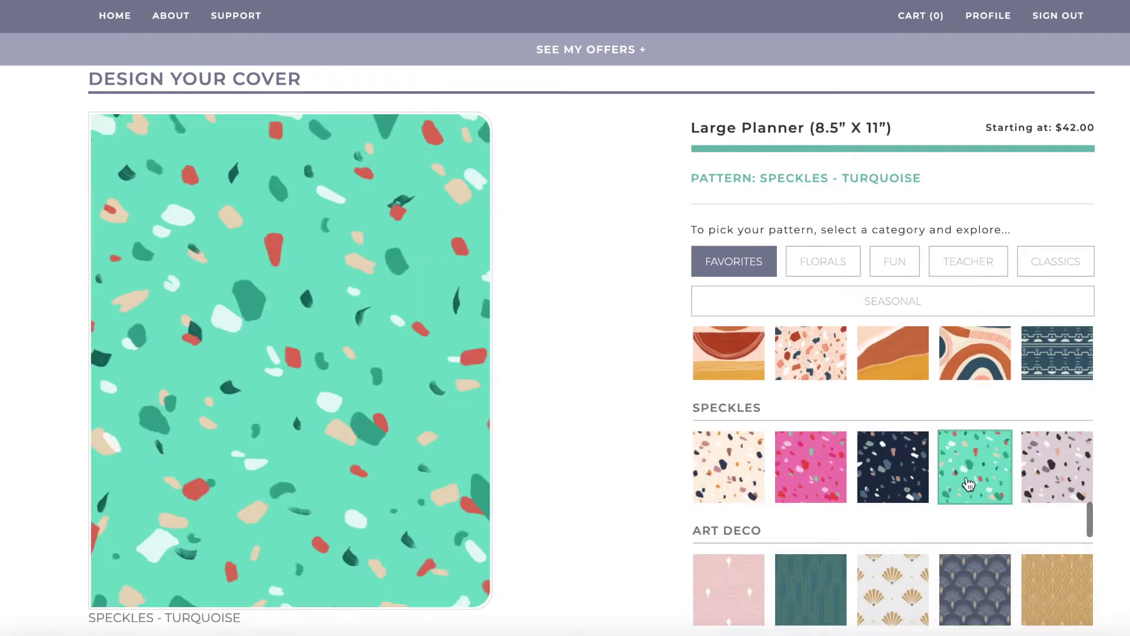
Look through the Art Deco, Fun & Bright and Animal Print patterns and preview Brunnera Rose from Forever Spring.
{"action": "scroll", "coordinate": [969, 484], "scroll_direction": "down", "scroll_amount": 2}
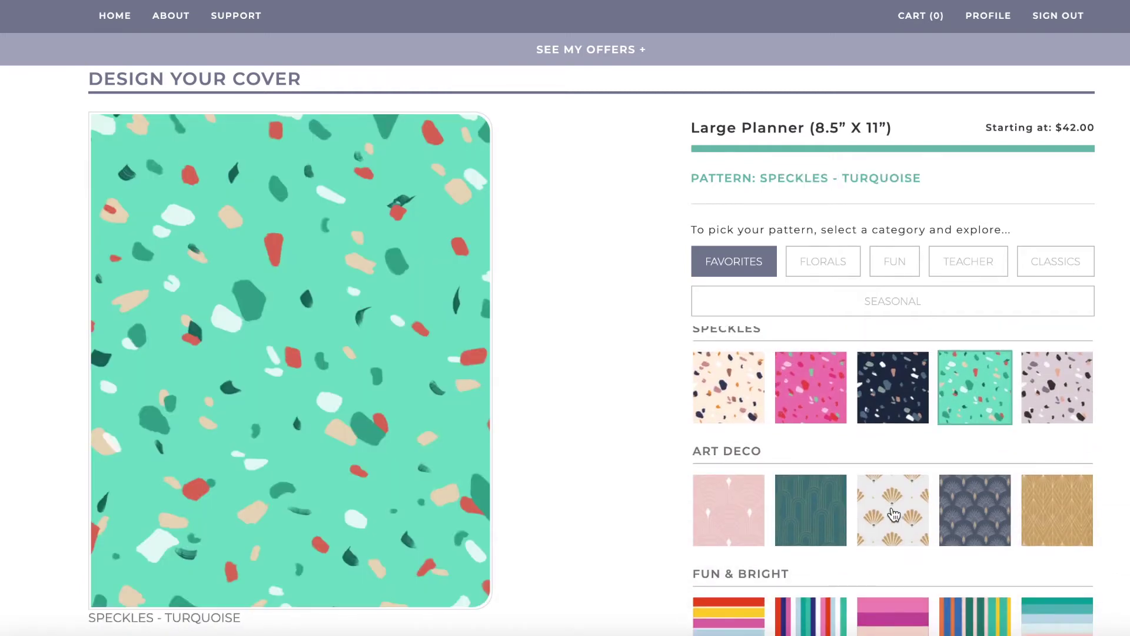
{"action": "scroll", "coordinate": [894, 514], "scroll_direction": "down", "scroll_amount": 2}
{"action": "scroll", "coordinate": [894, 515], "scroll_direction": "down", "scroll_amount": 2}
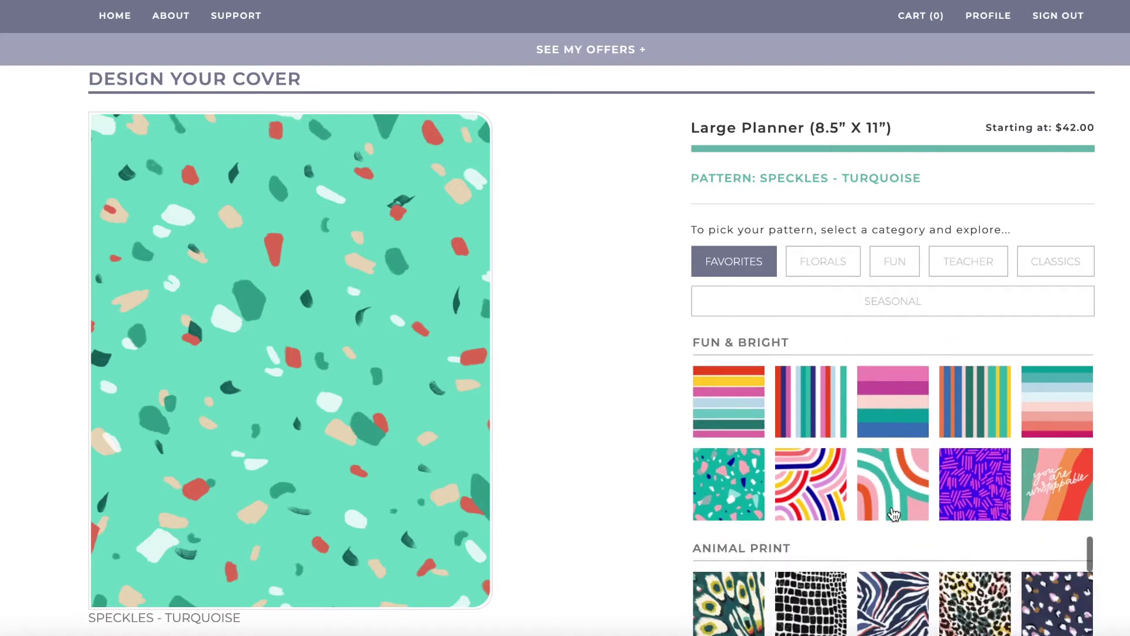
{"action": "scroll", "coordinate": [894, 514], "scroll_direction": "up", "scroll_amount": 4}
{"action": "scroll", "coordinate": [893, 515], "scroll_direction": "down", "scroll_amount": 3}
{"action": "scroll", "coordinate": [893, 514], "scroll_direction": "down", "scroll_amount": 5}
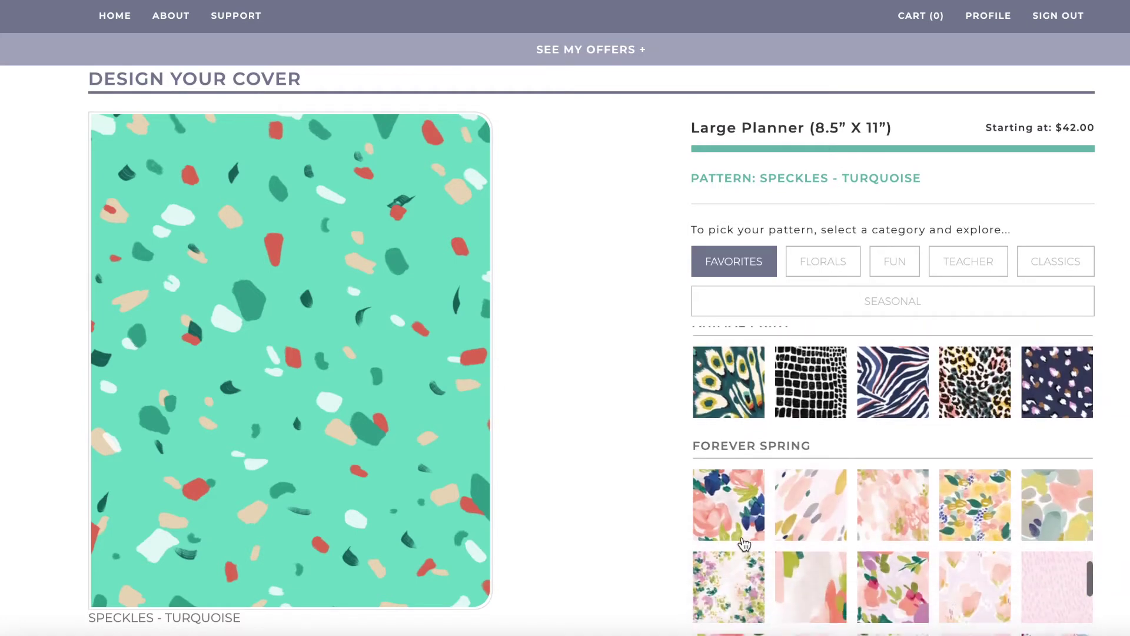
{"action": "left_click", "coordinate": [737, 515]}
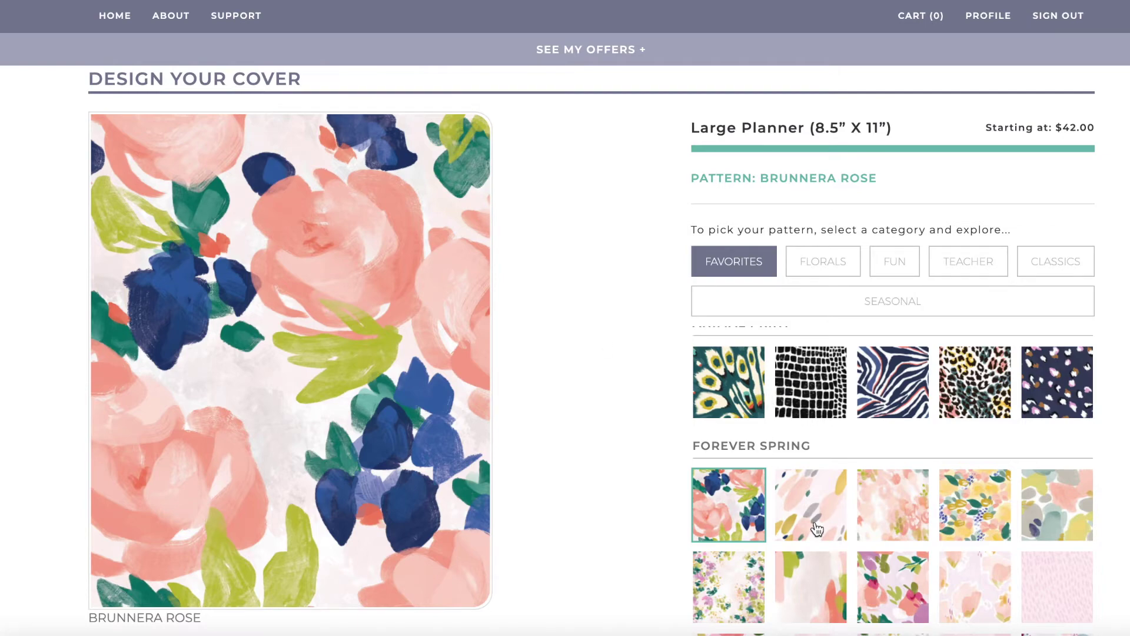
Browse the remaining Favorites patterns, switch to the Seasonal category and preview Winter Frost on the cover.
{"action": "scroll", "coordinate": [888, 600], "scroll_direction": "down", "scroll_amount": 3}
{"action": "scroll", "coordinate": [889, 599], "scroll_direction": "down", "scroll_amount": 3}
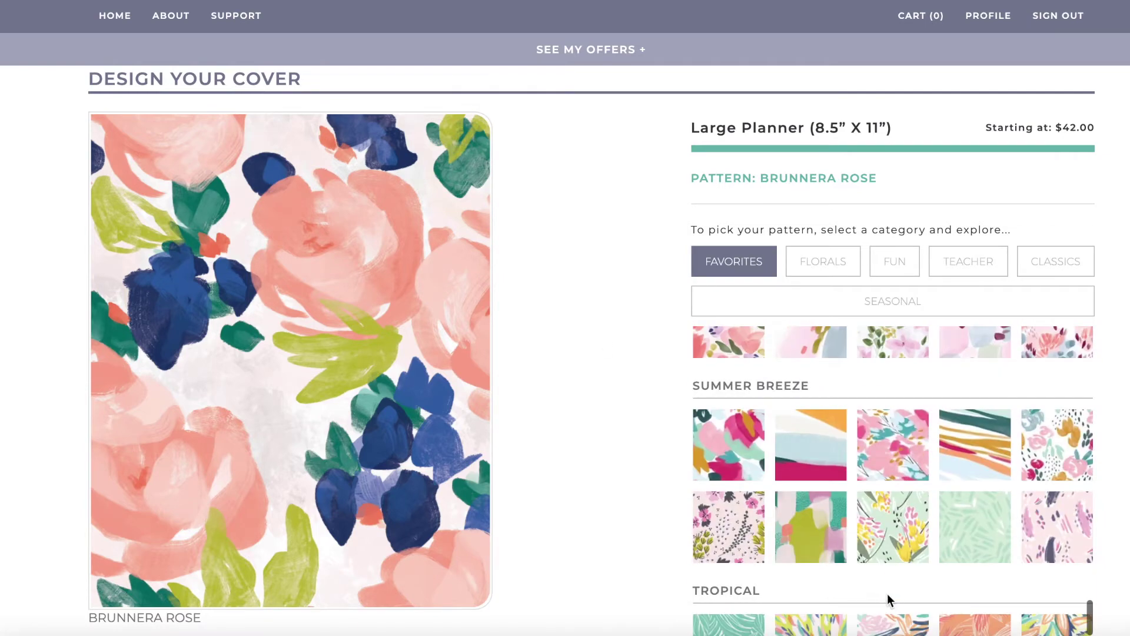
{"action": "scroll", "coordinate": [887, 593], "scroll_direction": "down", "scroll_amount": 5}
{"action": "scroll", "coordinate": [888, 592], "scroll_direction": "down", "scroll_amount": 8}
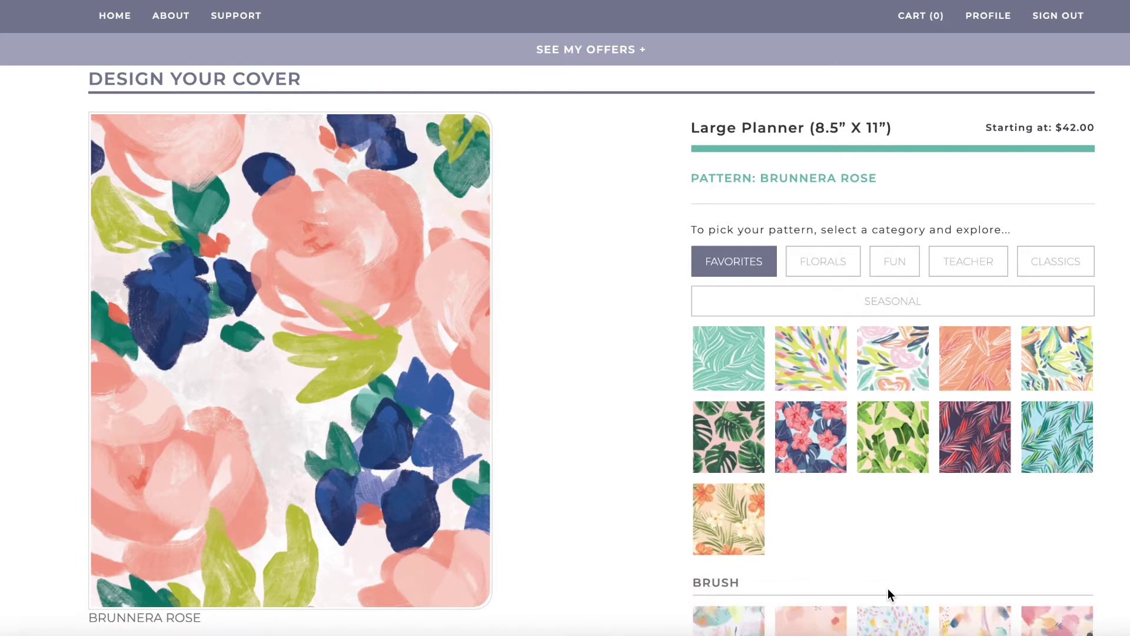
{"action": "scroll", "coordinate": [889, 596], "scroll_direction": "up", "scroll_amount": 8}
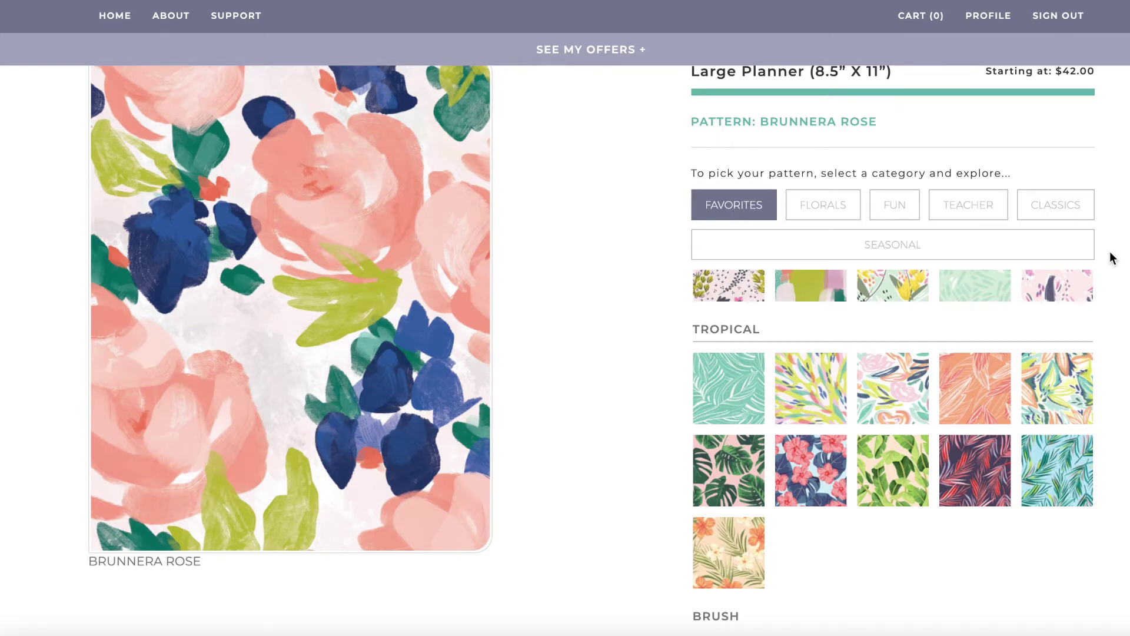
{"action": "left_click", "coordinate": [966, 253]}
{"action": "scroll", "coordinate": [569, 263], "scroll_direction": "up", "scroll_amount": 1}
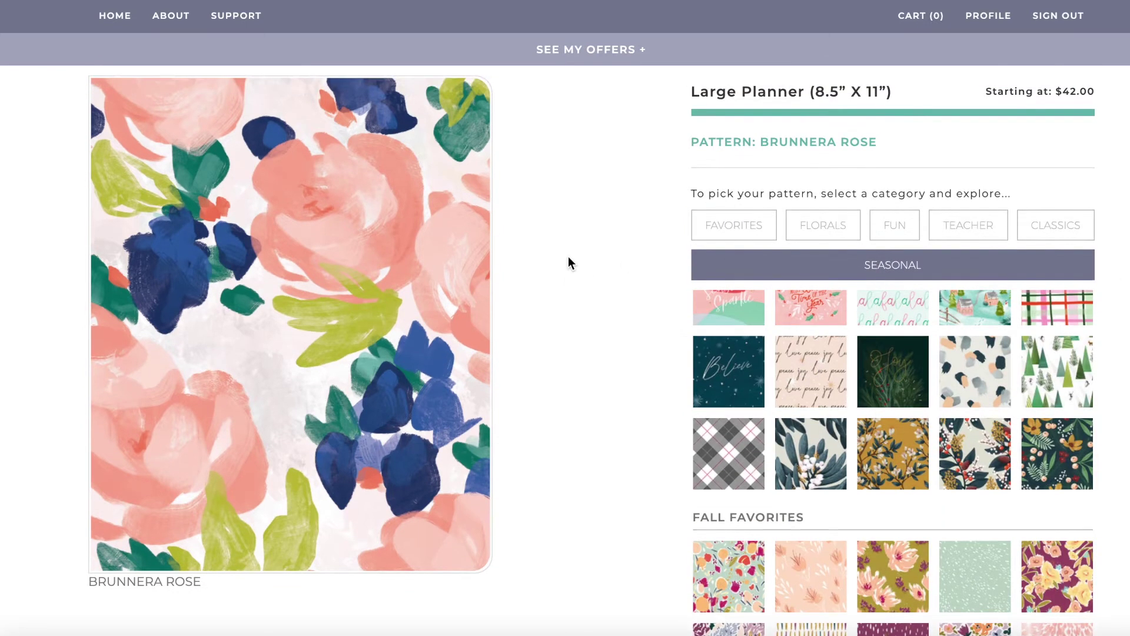
{"action": "left_click", "coordinate": [1063, 382]}
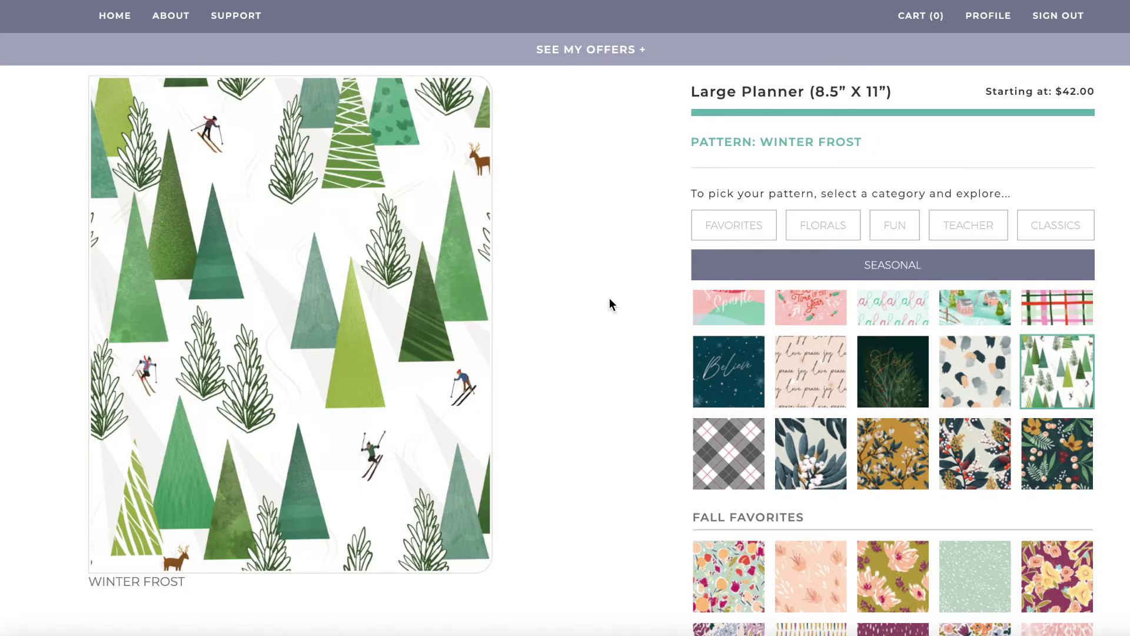
Preview the Christmas | Winter patterns Holiday Plaid, Garland Berry and Falalala on the cover.
{"action": "scroll", "coordinate": [609, 297], "scroll_direction": "up", "scroll_amount": 2}
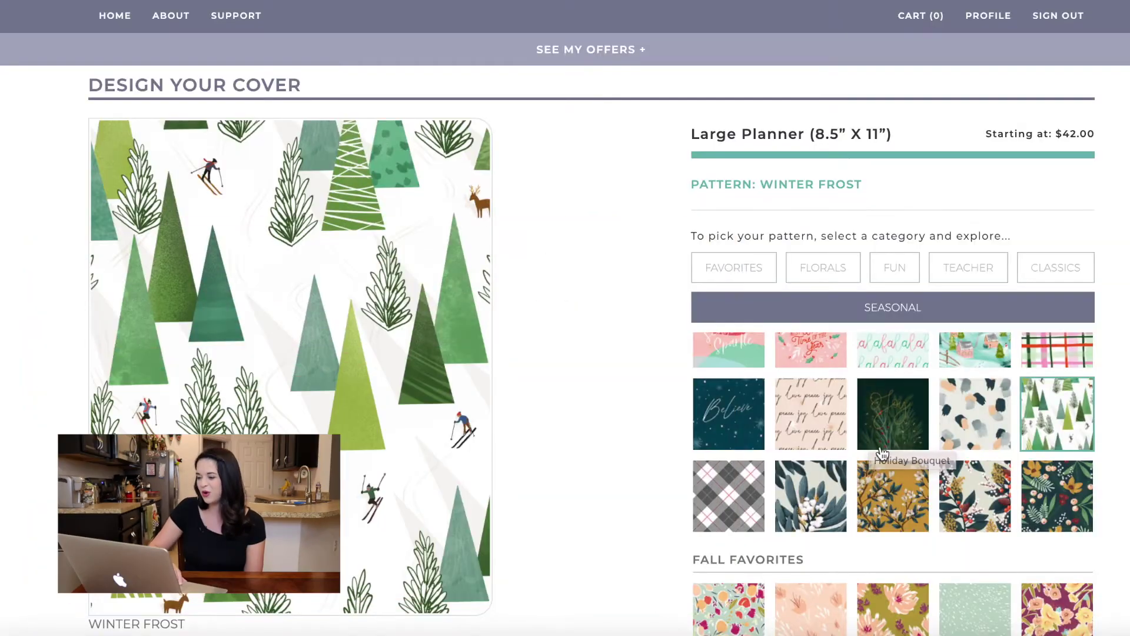
{"action": "left_click", "coordinate": [732, 492]}
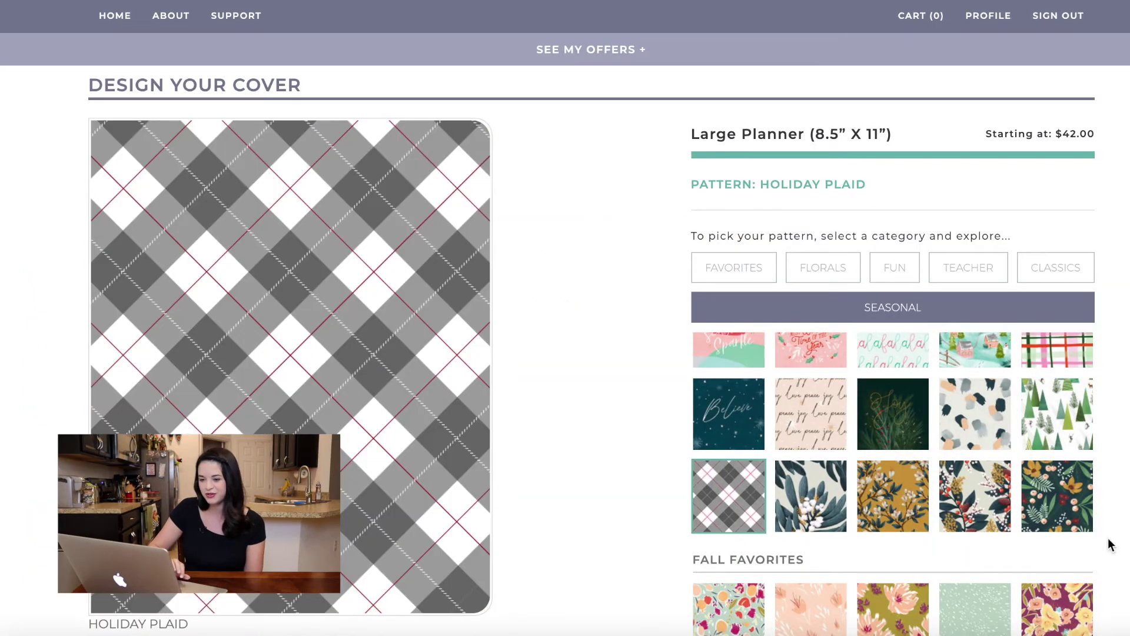
{"action": "left_click", "coordinate": [973, 497]}
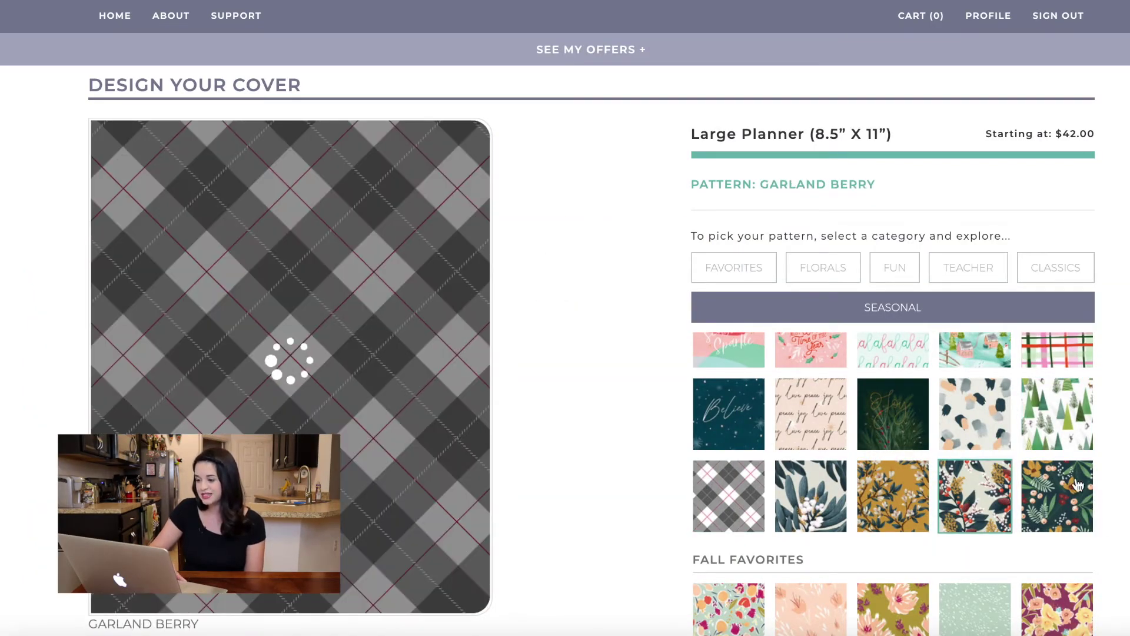
{"action": "scroll", "coordinate": [1059, 471], "scroll_direction": "up", "scroll_amount": 2}
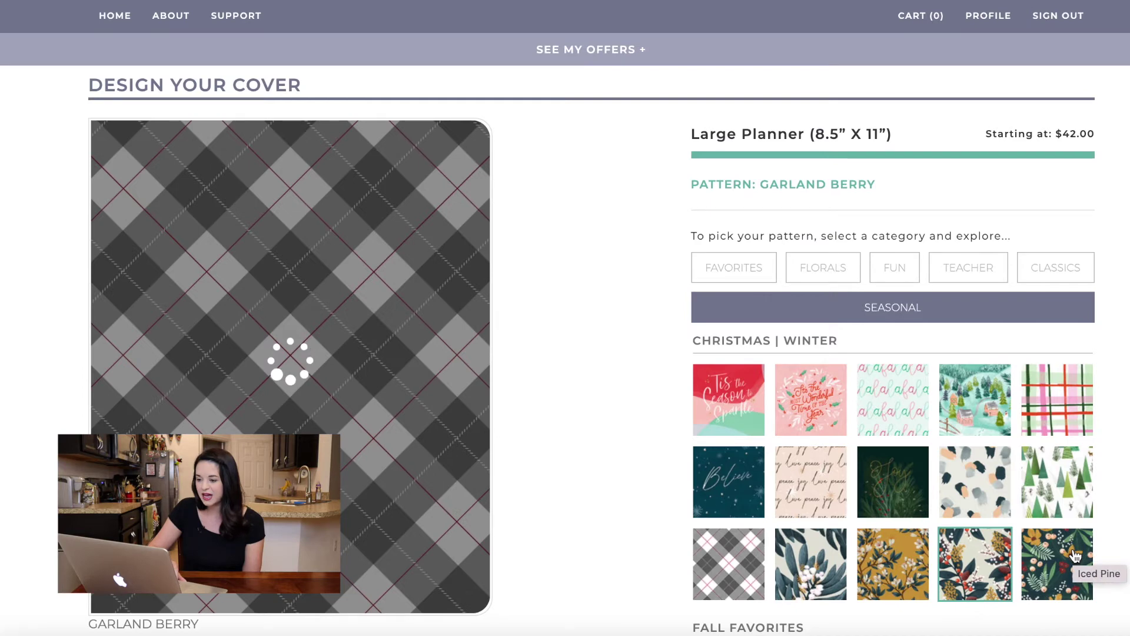
{"action": "scroll", "coordinate": [1075, 556], "scroll_direction": "down", "scroll_amount": 1}
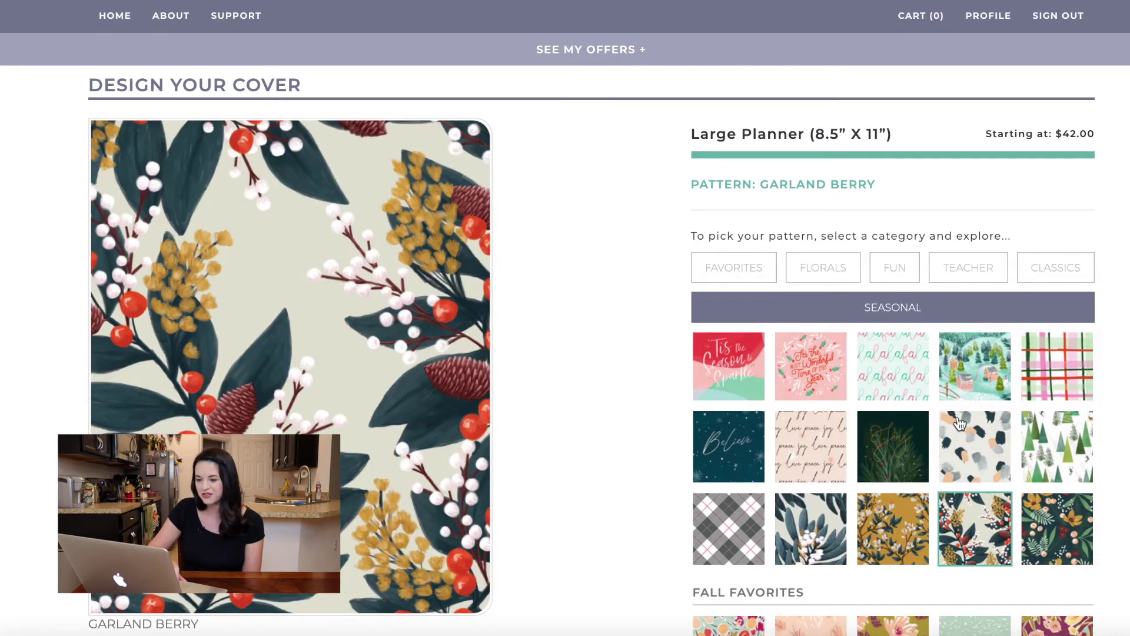
{"action": "left_click", "coordinate": [923, 384]}
Preview the Seasonal patterns Flowering Maple from Fall Favorites, Helleborus from Autumn, and Love Bug on the cover.
{"action": "scroll", "coordinate": [923, 384], "scroll_direction": "down", "scroll_amount": 4}
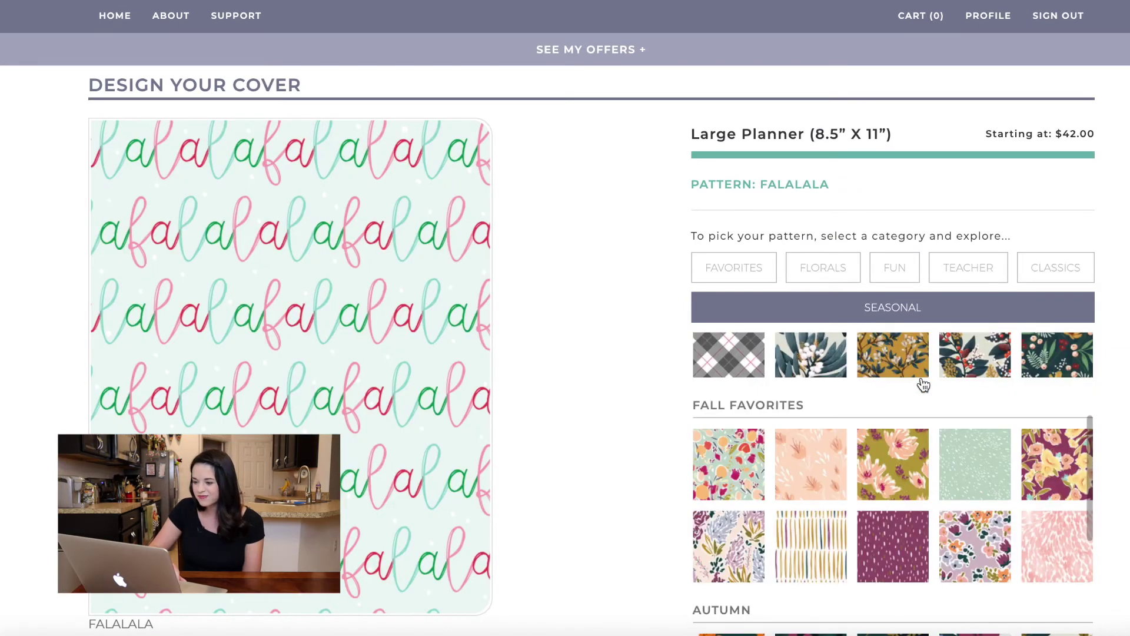
{"action": "left_click", "coordinate": [745, 468]}
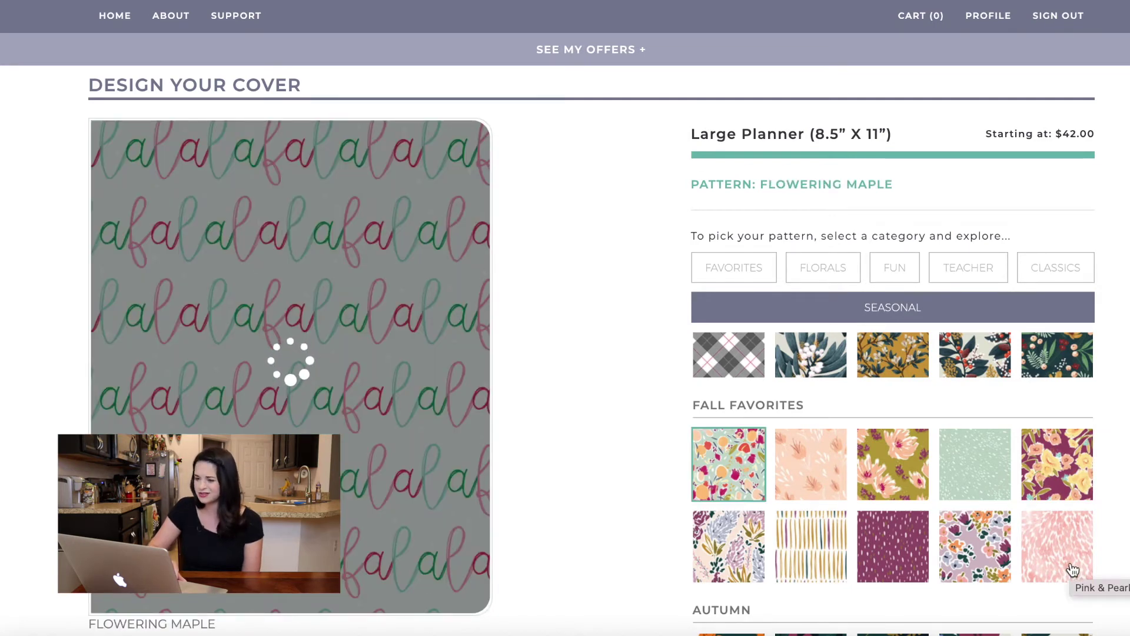
{"action": "scroll", "coordinate": [1072, 569], "scroll_direction": "down", "scroll_amount": 3}
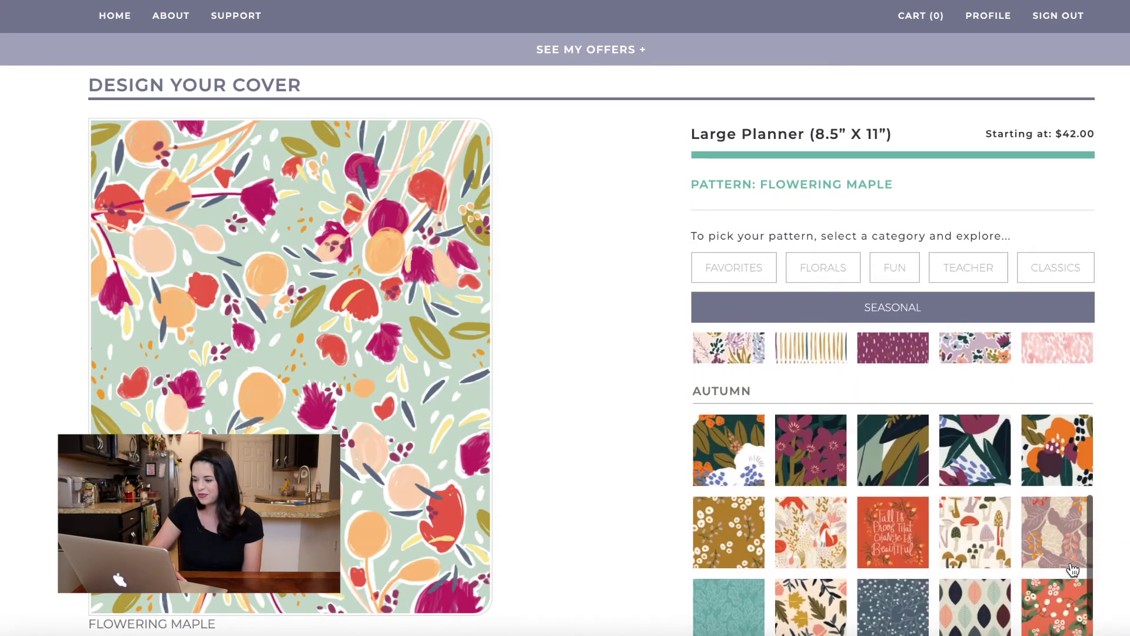
{"action": "left_click", "coordinate": [740, 403]}
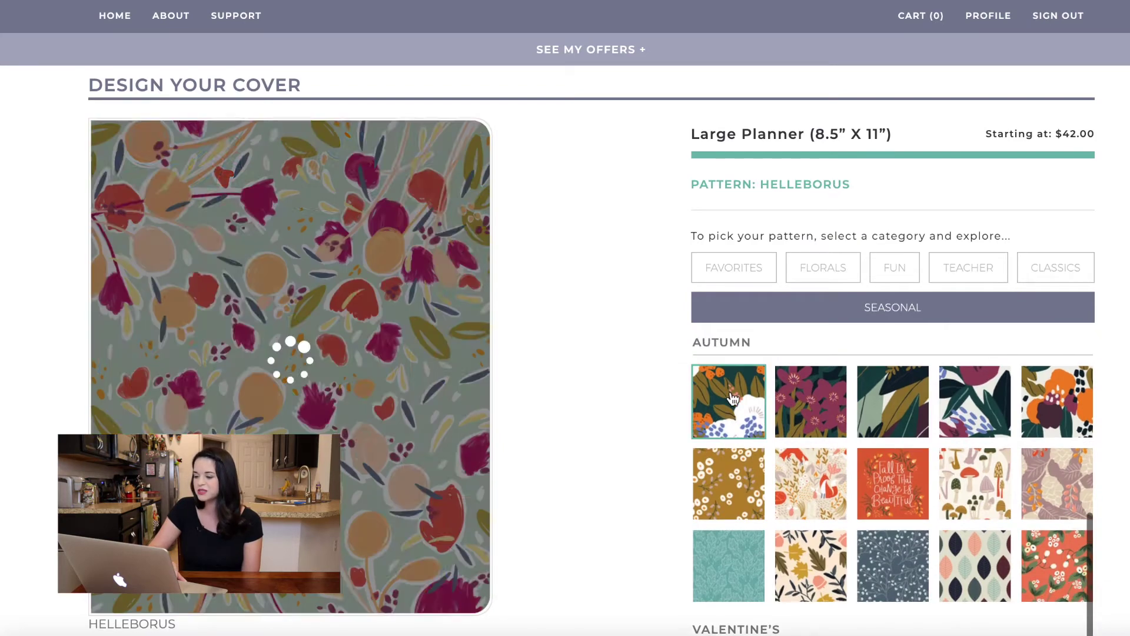
{"action": "scroll", "coordinate": [914, 525], "scroll_direction": "down", "scroll_amount": 2}
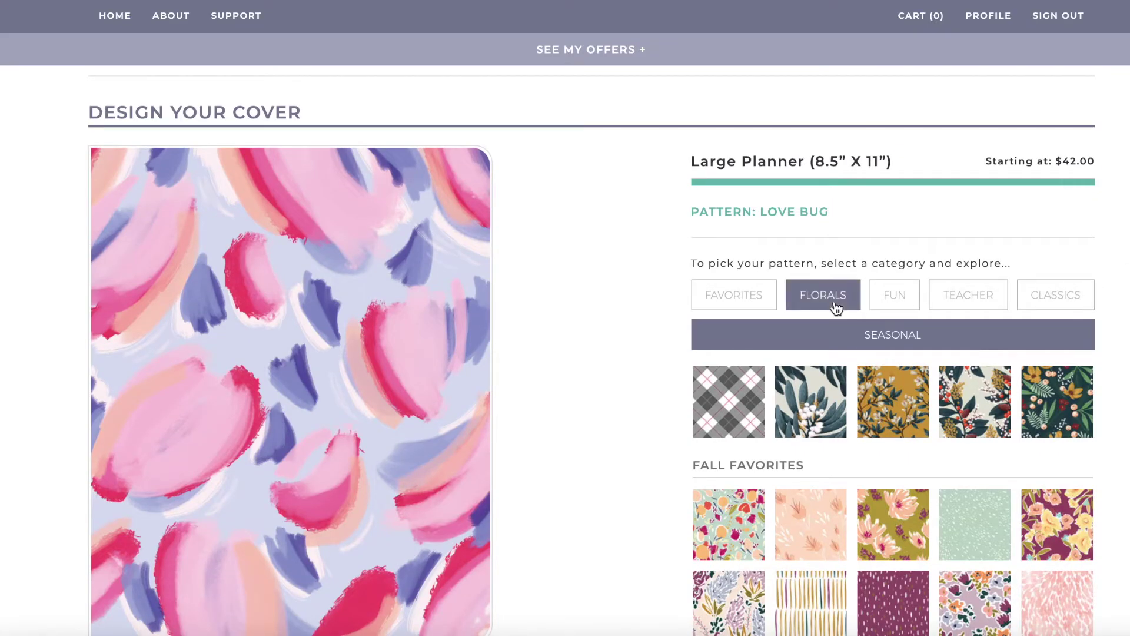
Browse the Florals category and apply the Spring - Dusty Mauve pattern from Spring Florals to the cover.
{"action": "left_click", "coordinate": [837, 306]}
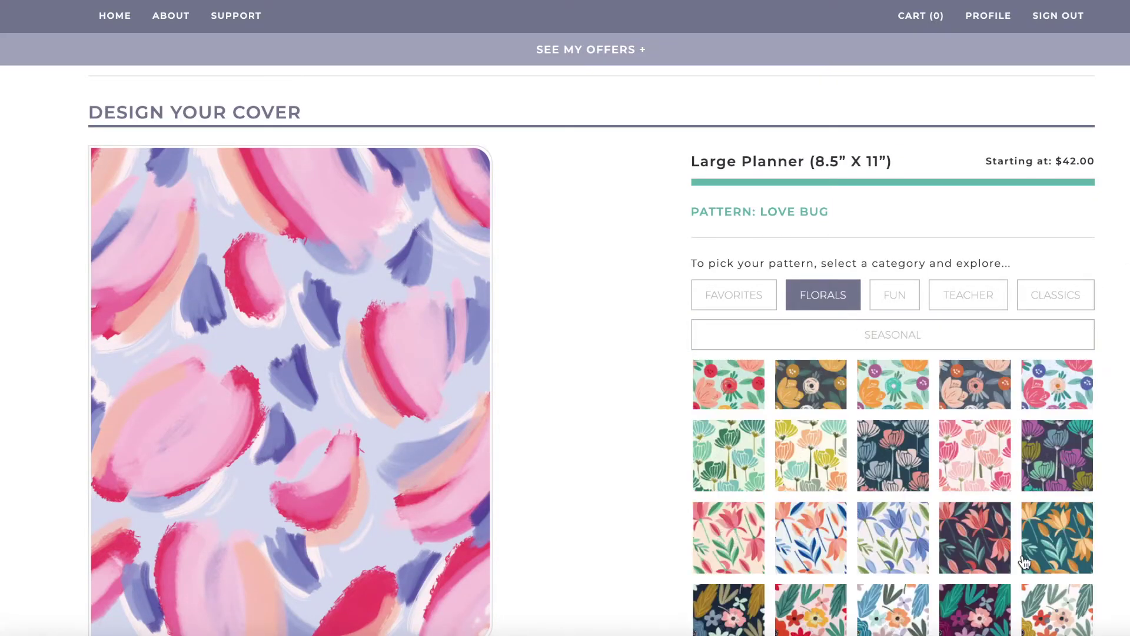
{"action": "scroll", "coordinate": [995, 345], "scroll_direction": "down", "scroll_amount": 3}
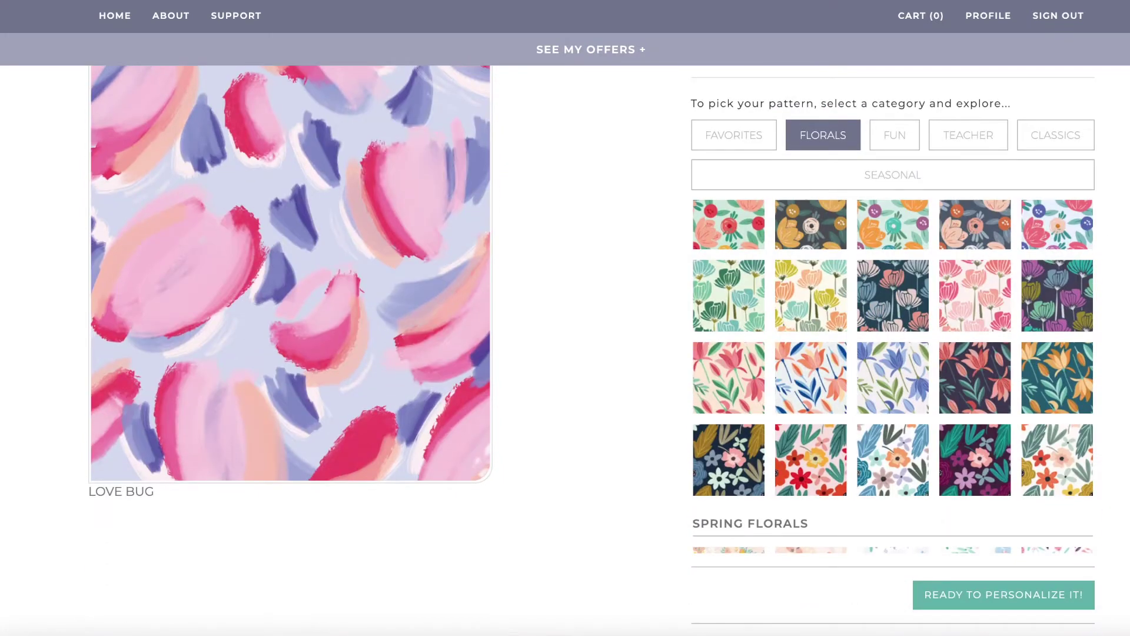
{"action": "scroll", "coordinate": [994, 346], "scroll_direction": "down", "scroll_amount": 2}
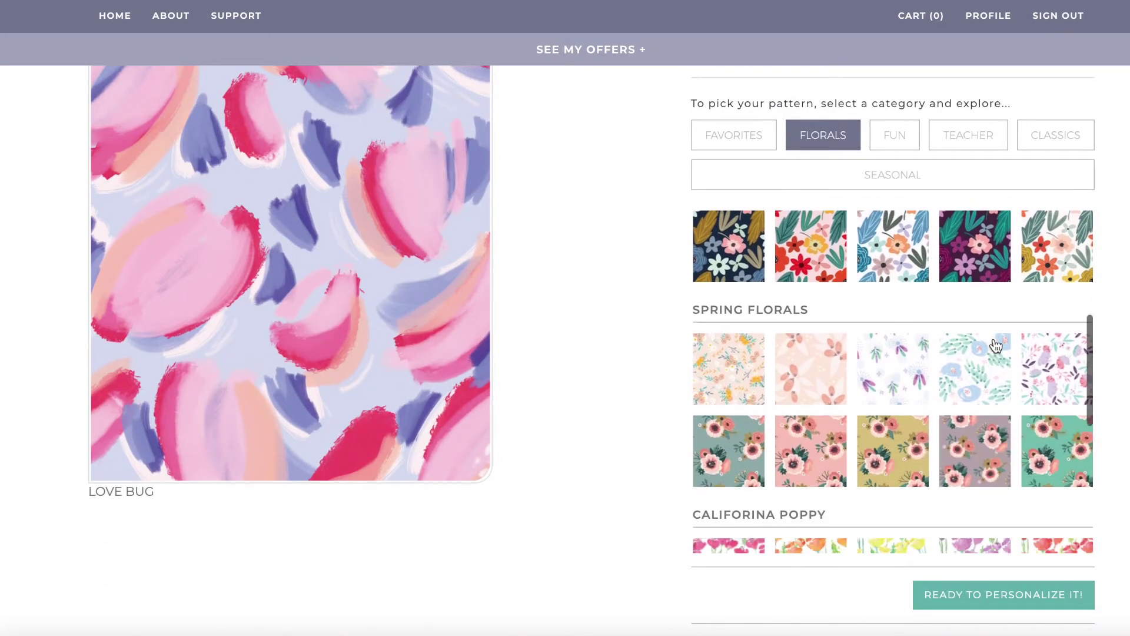
{"action": "scroll", "coordinate": [995, 345], "scroll_direction": "down", "scroll_amount": 2}
{"action": "scroll", "coordinate": [995, 346], "scroll_direction": "down", "scroll_amount": 2}
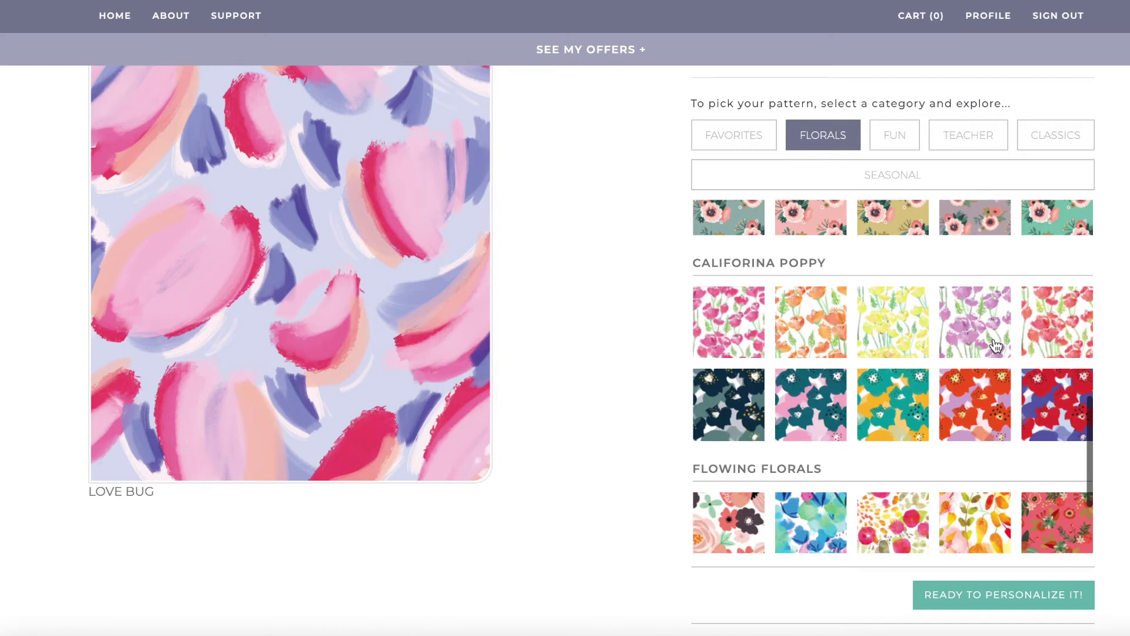
{"action": "scroll", "coordinate": [994, 346], "scroll_direction": "down", "scroll_amount": 2}
{"action": "scroll", "coordinate": [995, 346], "scroll_direction": "up", "scroll_amount": 4}
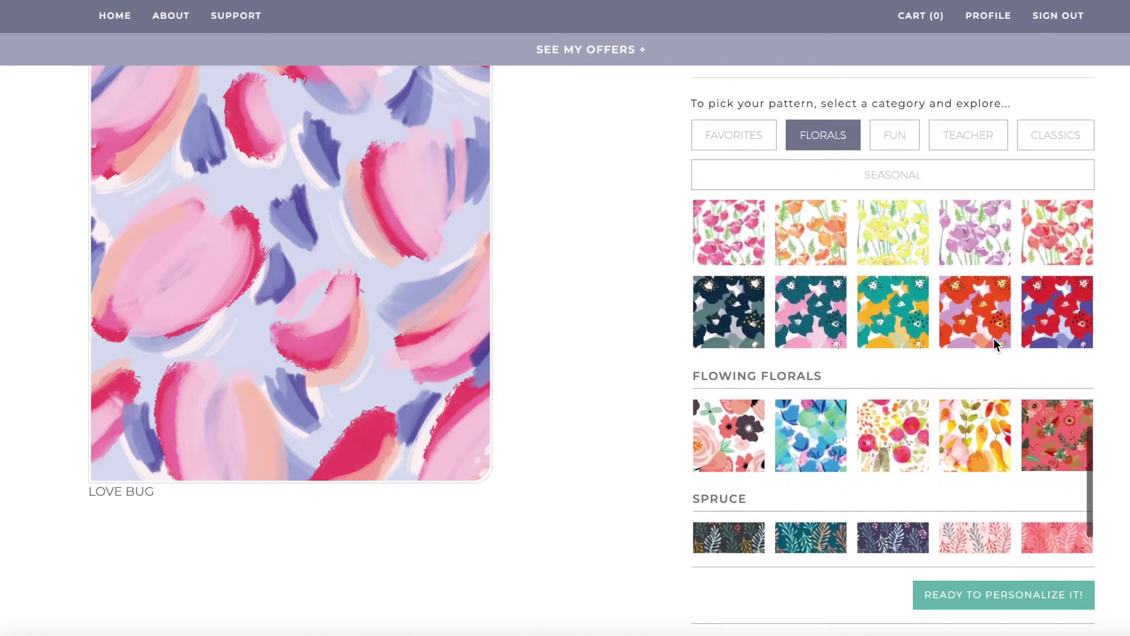
{"action": "scroll", "coordinate": [994, 345], "scroll_direction": "up", "scroll_amount": 2}
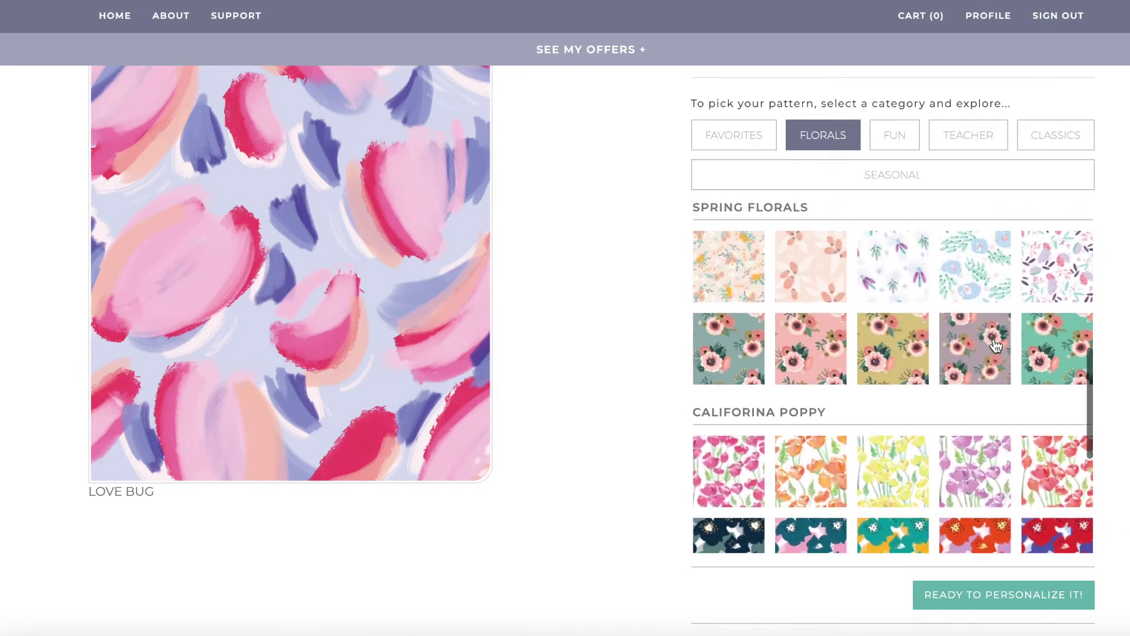
{"action": "left_click", "coordinate": [995, 349]}
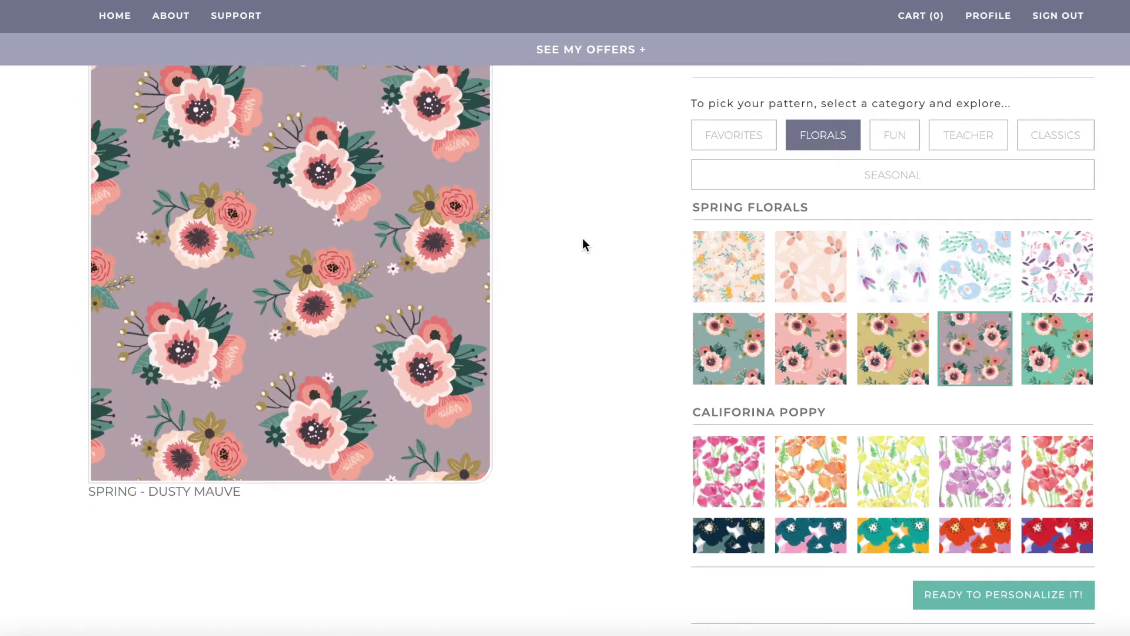
Proceed to cover personalization and enter "rwf" as the first line of the center-of-cover text.
{"action": "scroll", "coordinate": [583, 239], "scroll_direction": "up", "scroll_amount": 2}
{"action": "scroll", "coordinate": [583, 240], "scroll_direction": "up", "scroll_amount": 1}
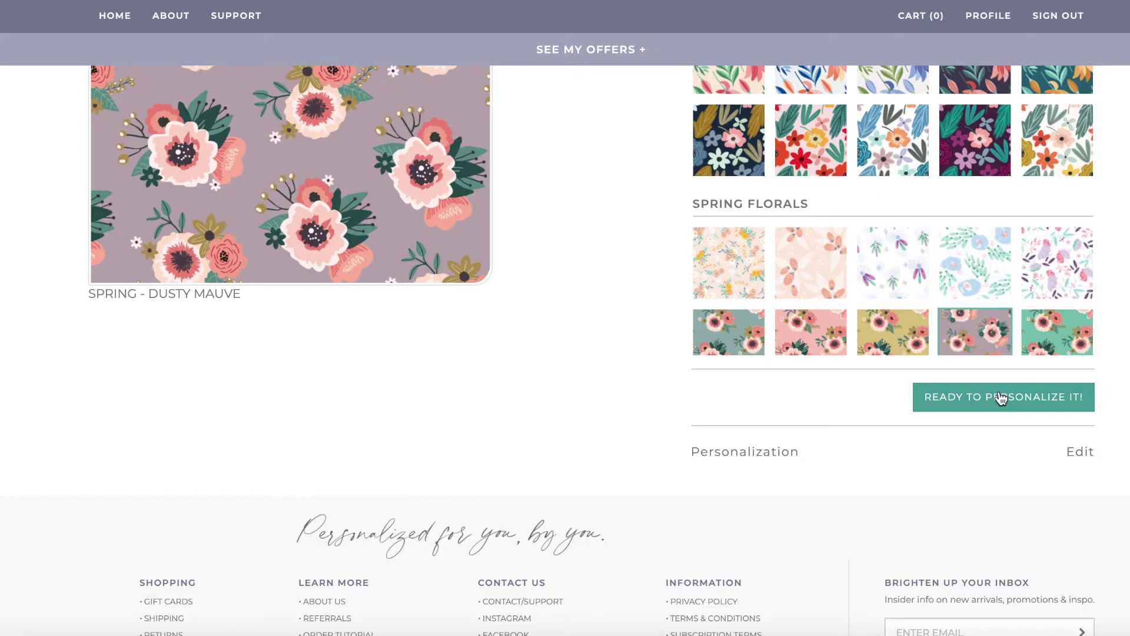
{"action": "left_click", "coordinate": [1054, 402]}
{"action": "scroll", "coordinate": [1053, 401], "scroll_direction": "up", "scroll_amount": 5}
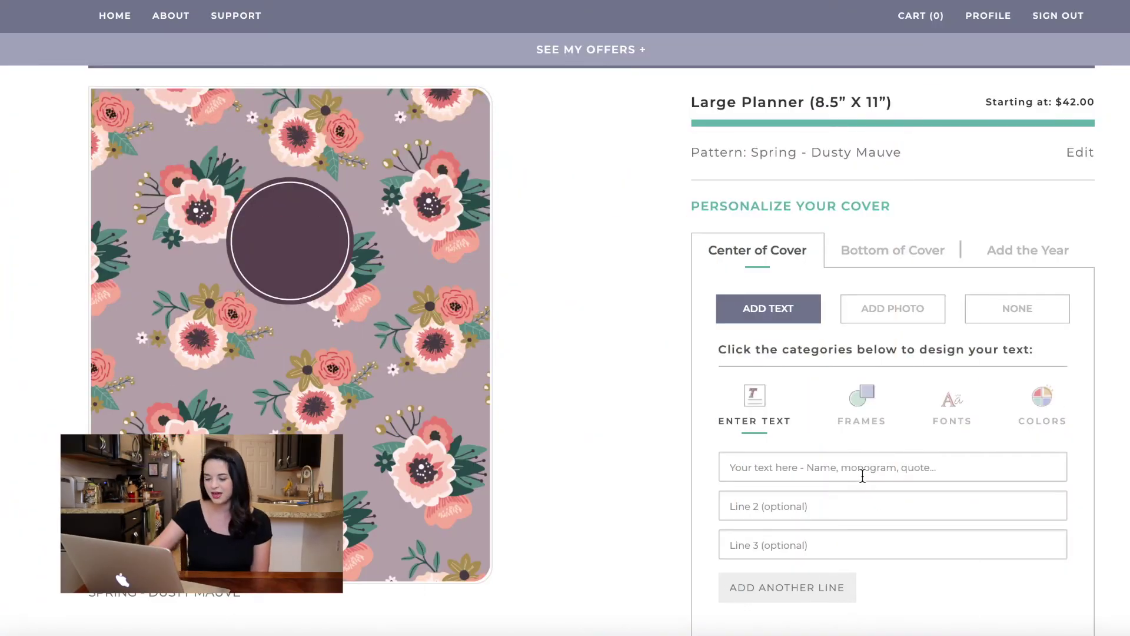
{"action": "left_click", "coordinate": [860, 467]}
{"action": "type", "text": "rwf"}
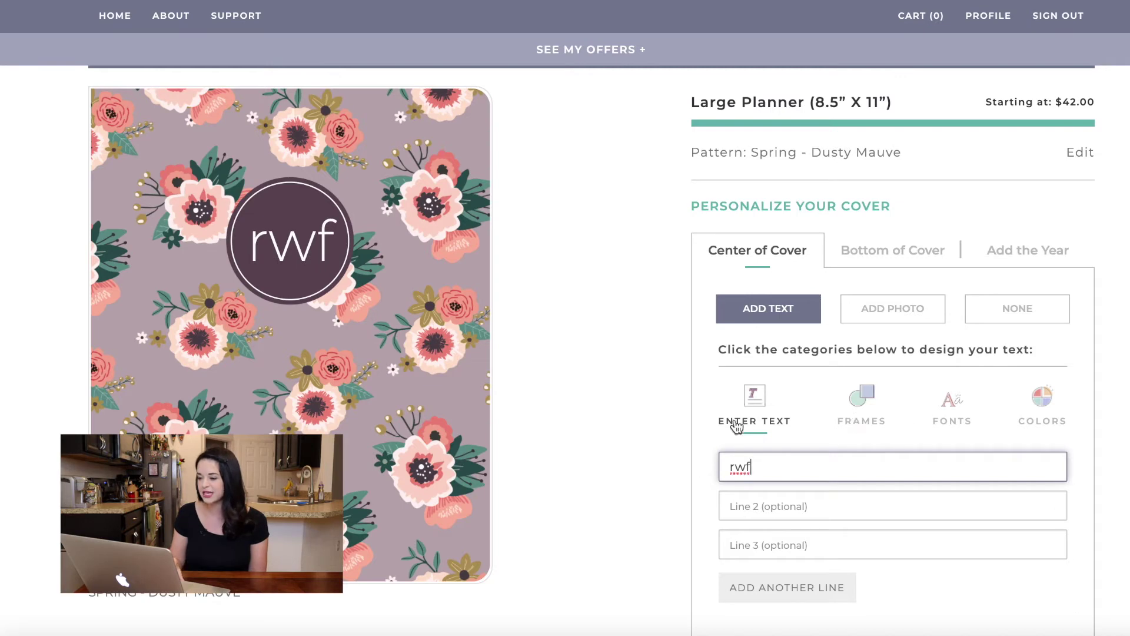
Try the Dreamy, Minimal, Round, Fun and interlocking three-letter monogram fonts on the center text, and return to Simple.
{"action": "scroll", "coordinate": [874, 398], "scroll_direction": "down", "scroll_amount": 3}
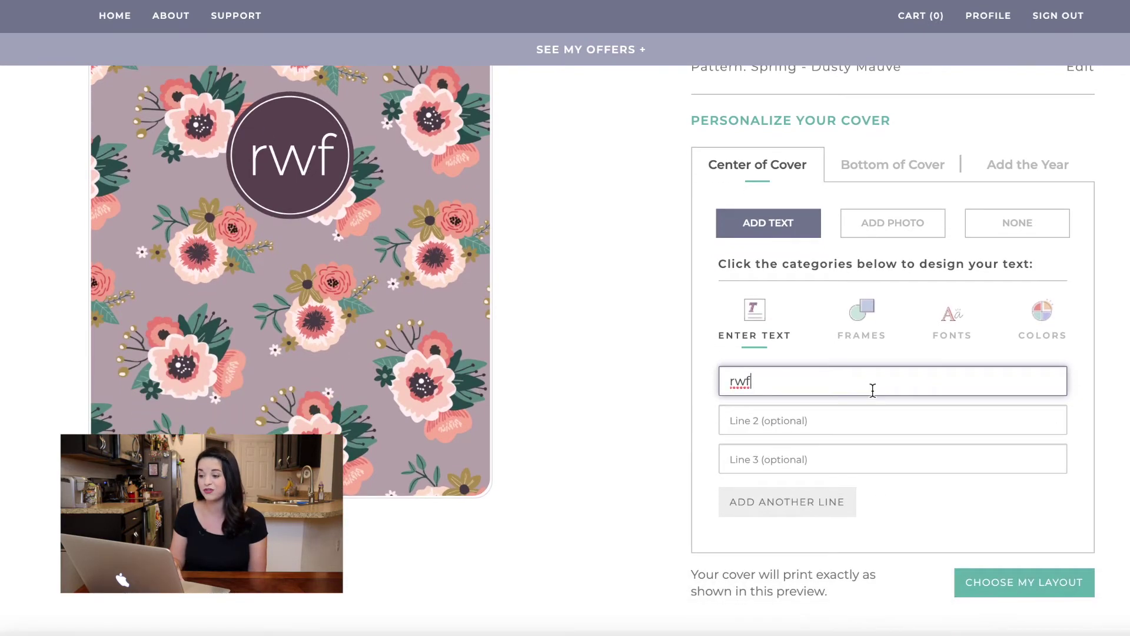
{"action": "left_click", "coordinate": [953, 321]}
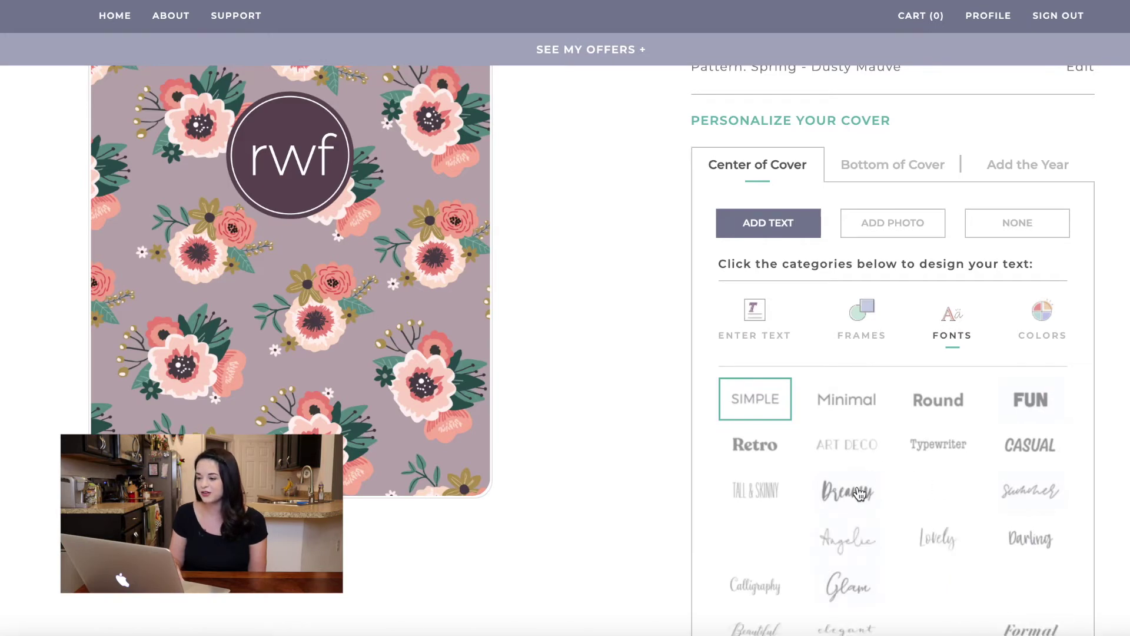
{"action": "left_click", "coordinate": [859, 494]}
{"action": "left_click", "coordinate": [843, 404]}
{"action": "left_click", "coordinate": [933, 405]}
{"action": "left_click", "coordinate": [1002, 403]}
{"action": "scroll", "coordinate": [1000, 400], "scroll_direction": "down", "scroll_amount": 1}
{"action": "scroll", "coordinate": [1000, 400], "scroll_direction": "down", "scroll_amount": 5}
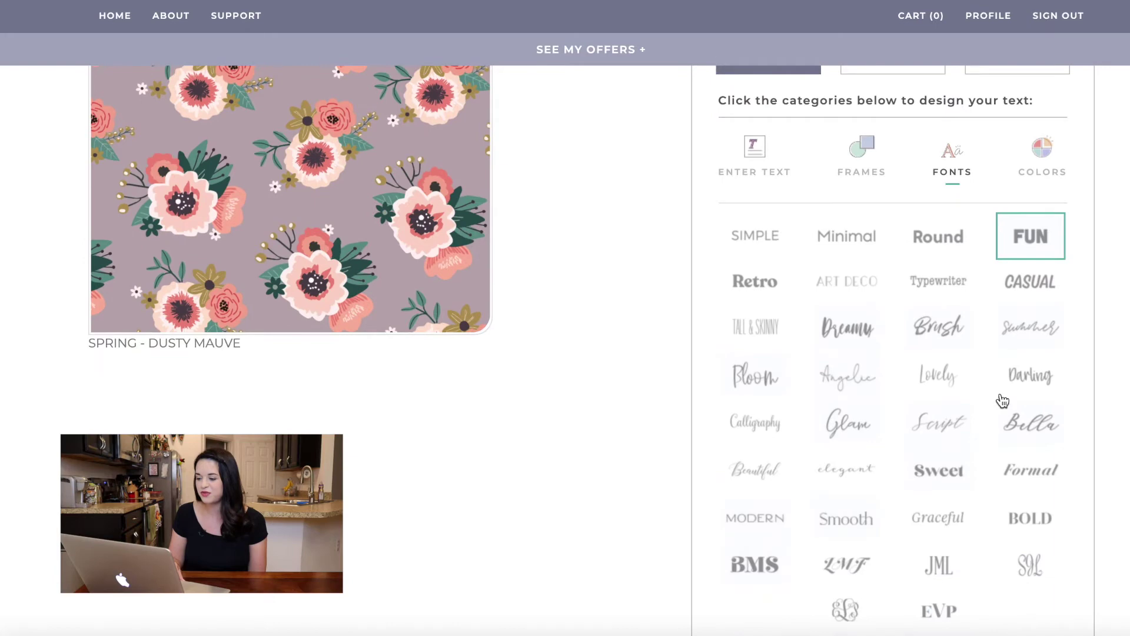
{"action": "left_click", "coordinate": [867, 550]}
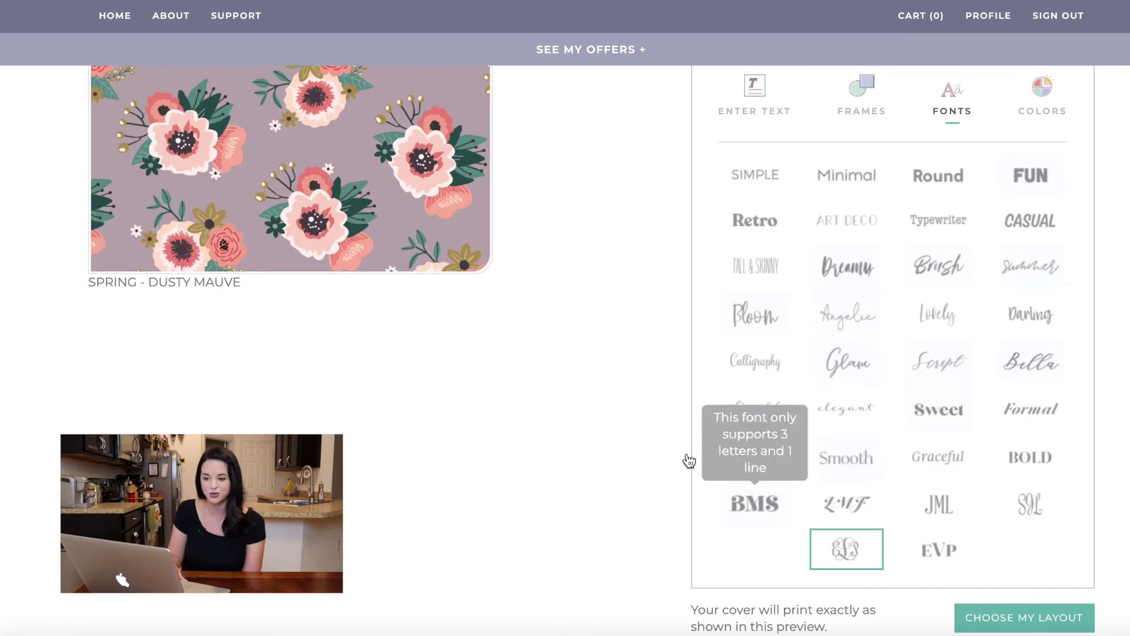
{"action": "scroll", "coordinate": [606, 412], "scroll_direction": "up", "scroll_amount": 8}
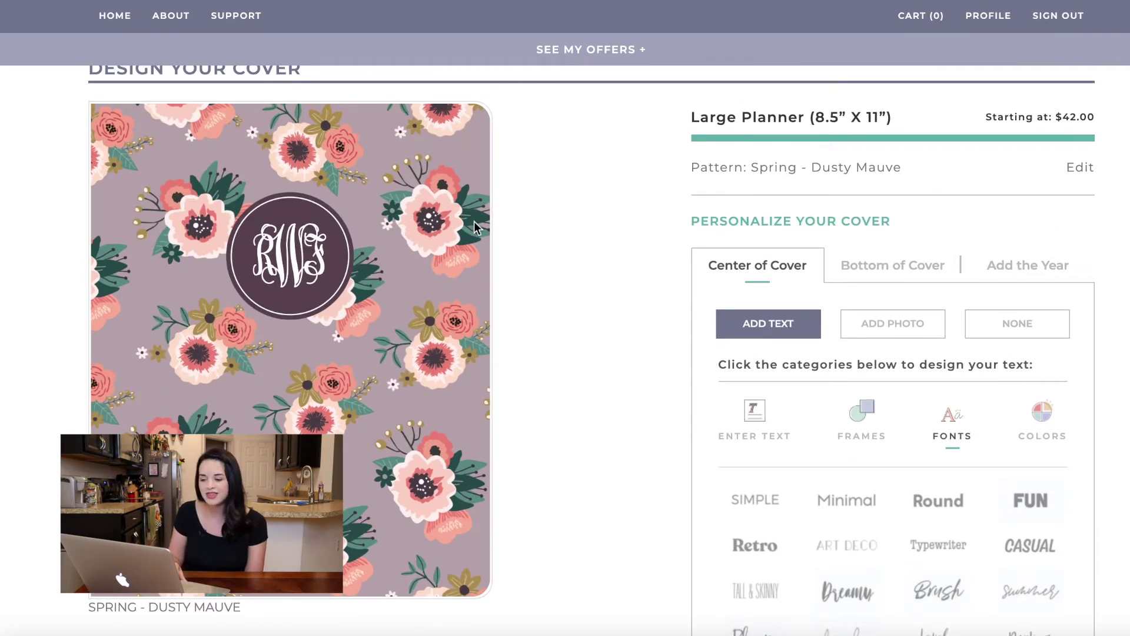
{"action": "left_click", "coordinate": [765, 504]}
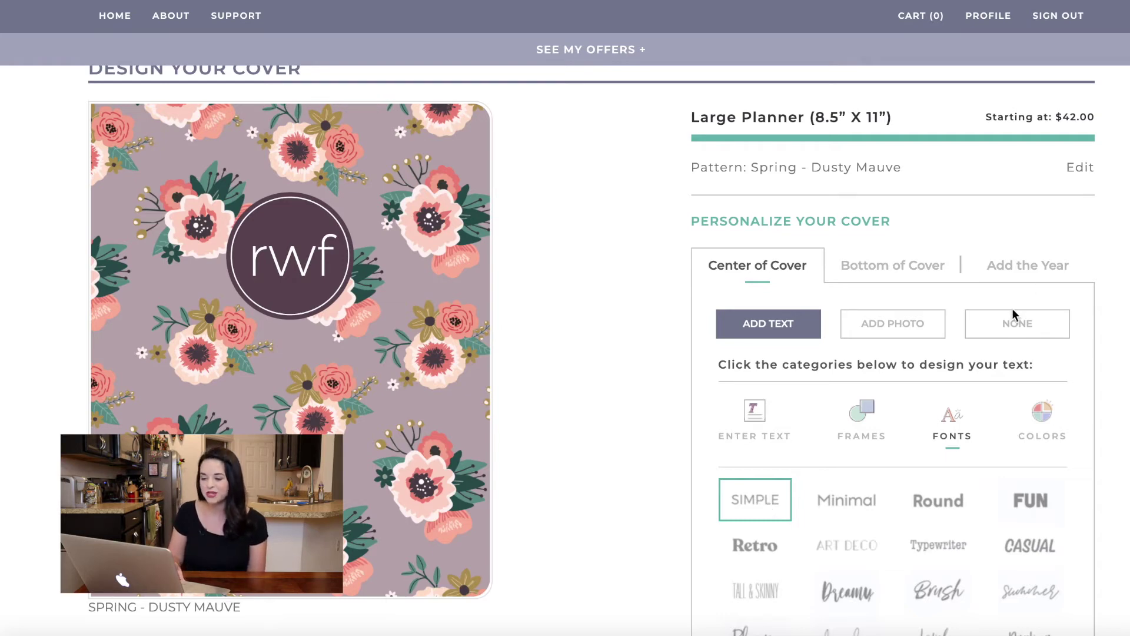
Try the bordered and borderless frame shapes behind the center text, and choose the borderless circle.
{"action": "left_click", "coordinate": [862, 427]}
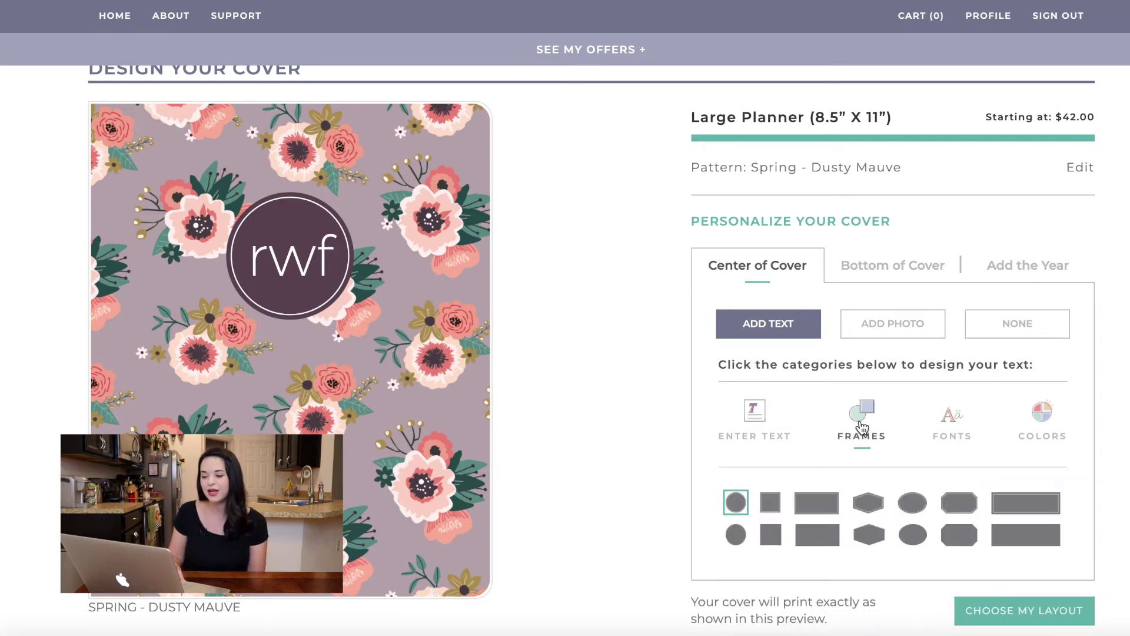
{"action": "left_click", "coordinate": [821, 508]}
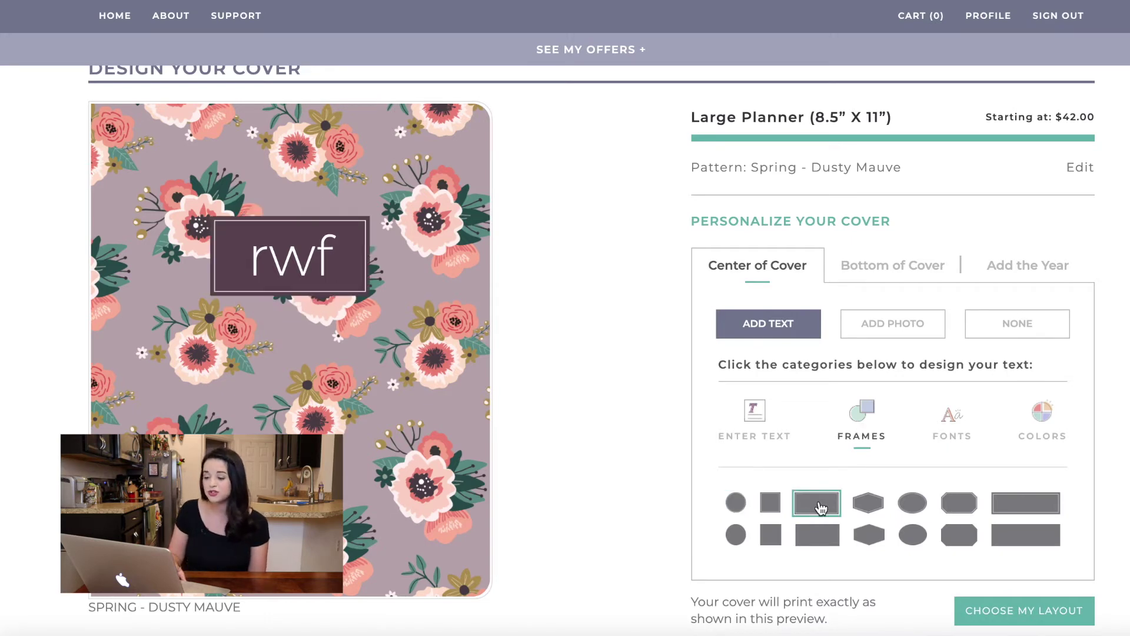
{"action": "left_click", "coordinate": [776, 503]}
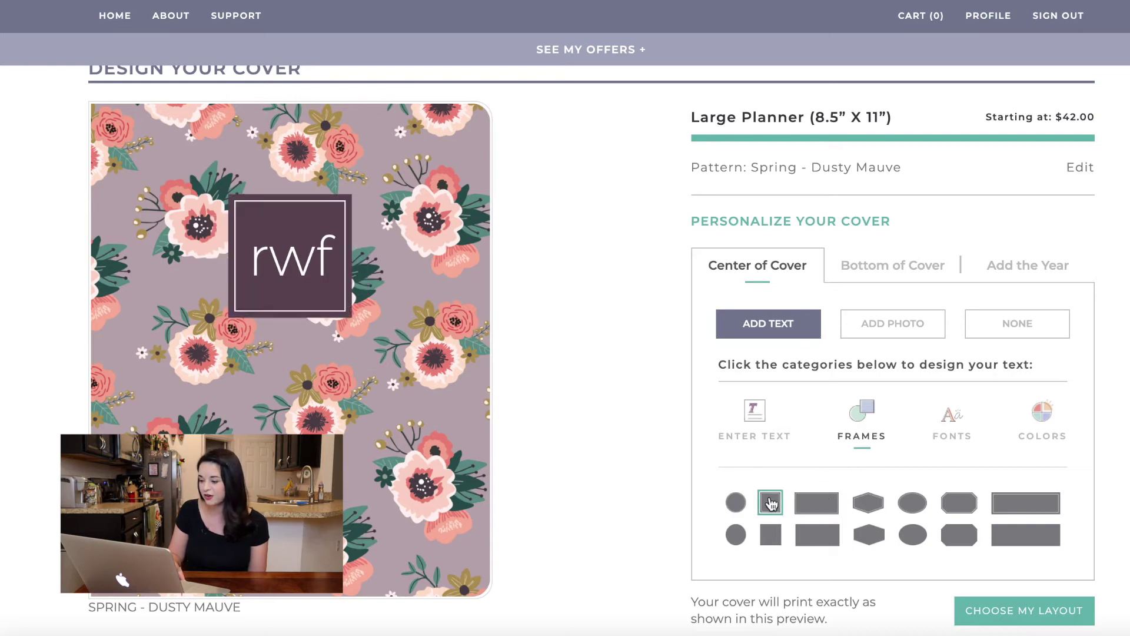
{"action": "left_click", "coordinate": [885, 507]}
{"action": "left_click", "coordinate": [918, 506]}
{"action": "left_click", "coordinate": [951, 505]}
{"action": "left_click", "coordinate": [1025, 504]}
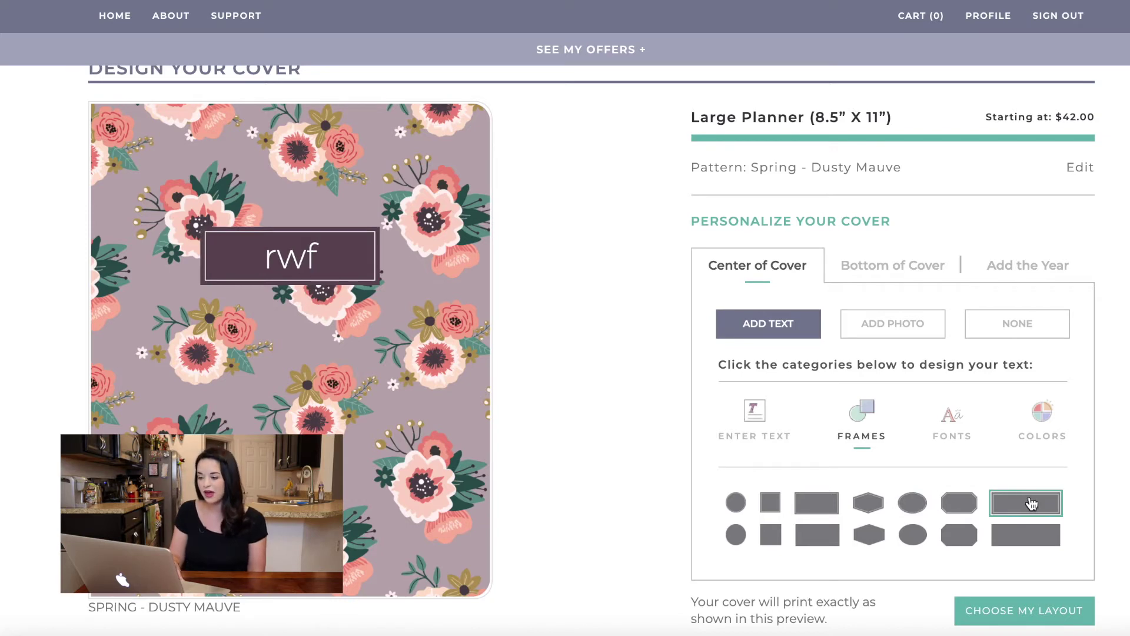
{"action": "left_click", "coordinate": [1048, 537]}
{"action": "left_click", "coordinate": [960, 538]}
{"action": "left_click", "coordinate": [914, 535]}
{"action": "left_click", "coordinate": [870, 535]}
{"action": "left_click", "coordinate": [825, 537]}
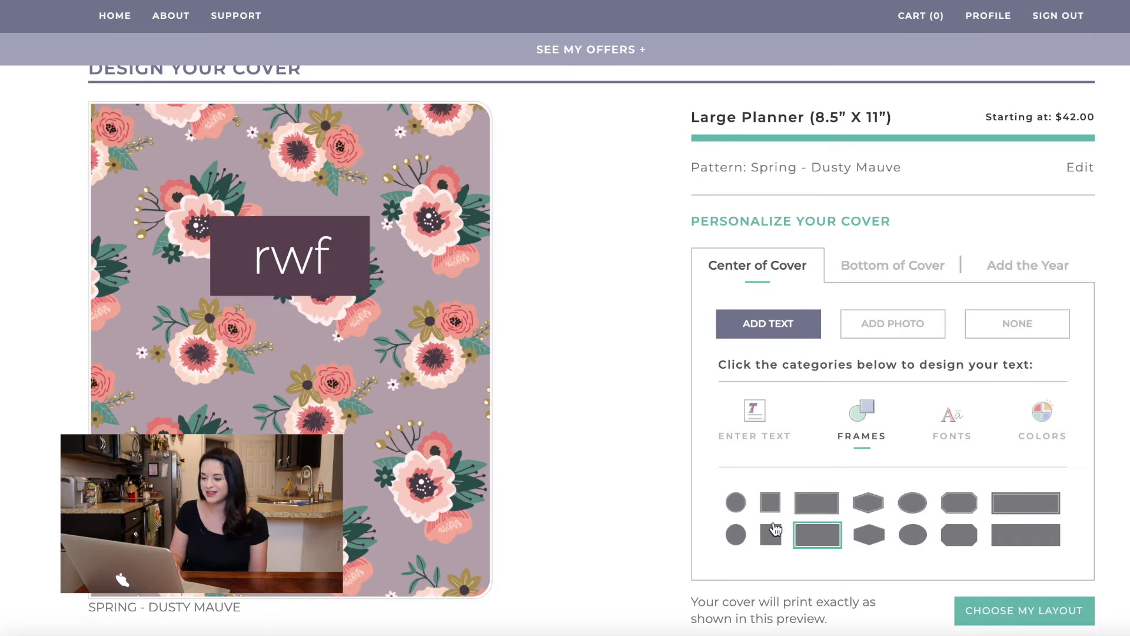
{"action": "left_click", "coordinate": [773, 530]}
{"action": "left_click", "coordinate": [739, 534]}
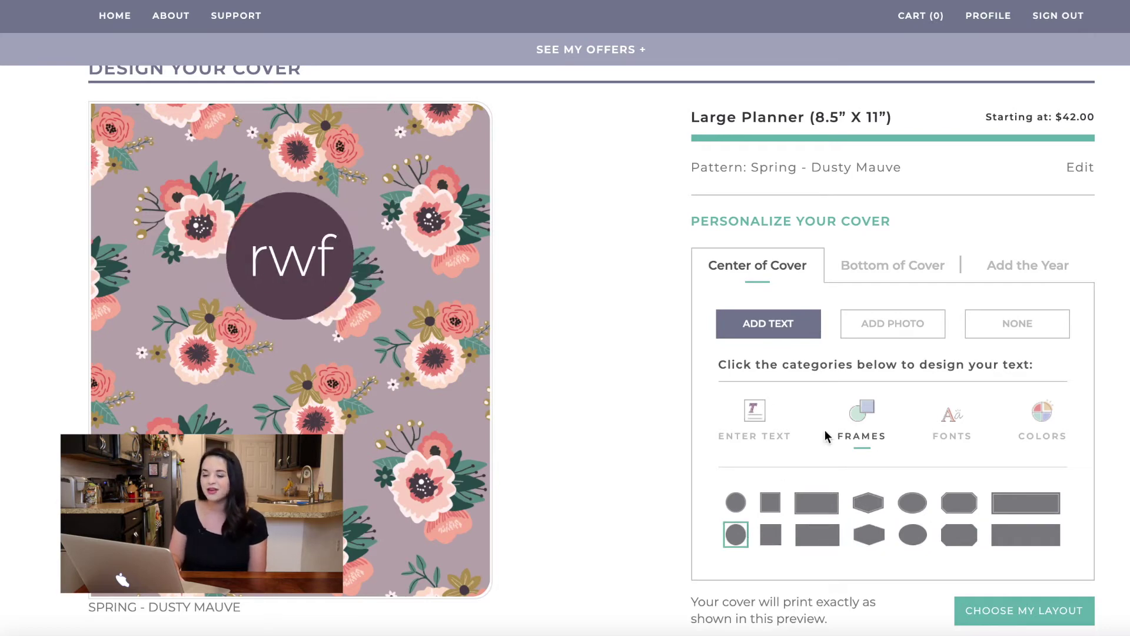
Open the bottom-of-cover options, and set the year shown on the cover to 2021.
{"action": "left_click", "coordinate": [895, 266]}
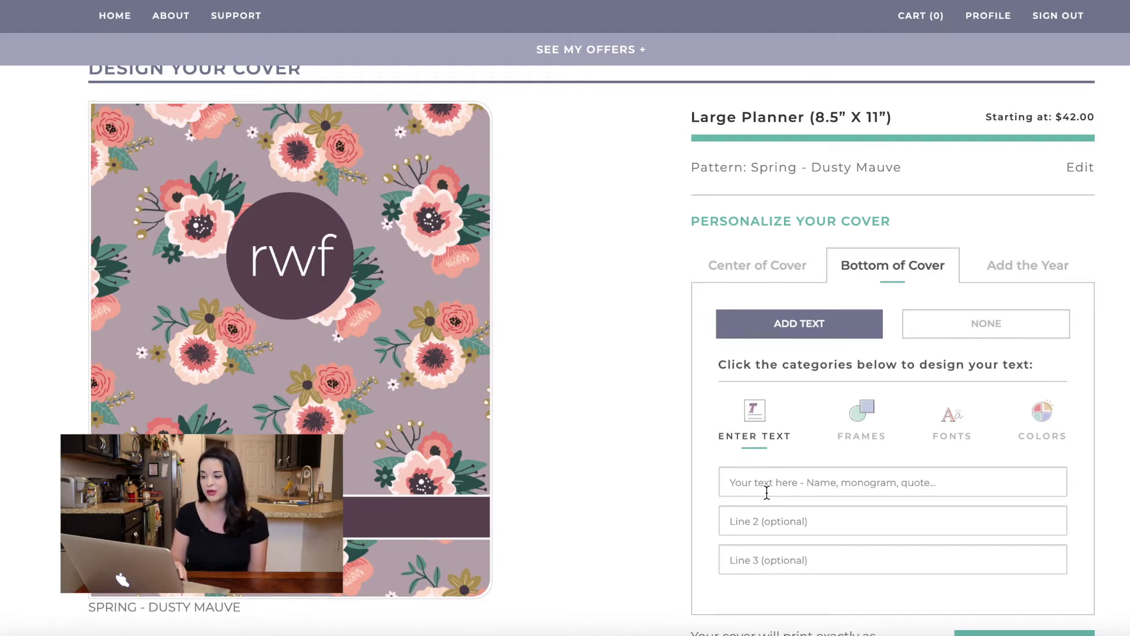
{"action": "left_click", "coordinate": [1041, 278]}
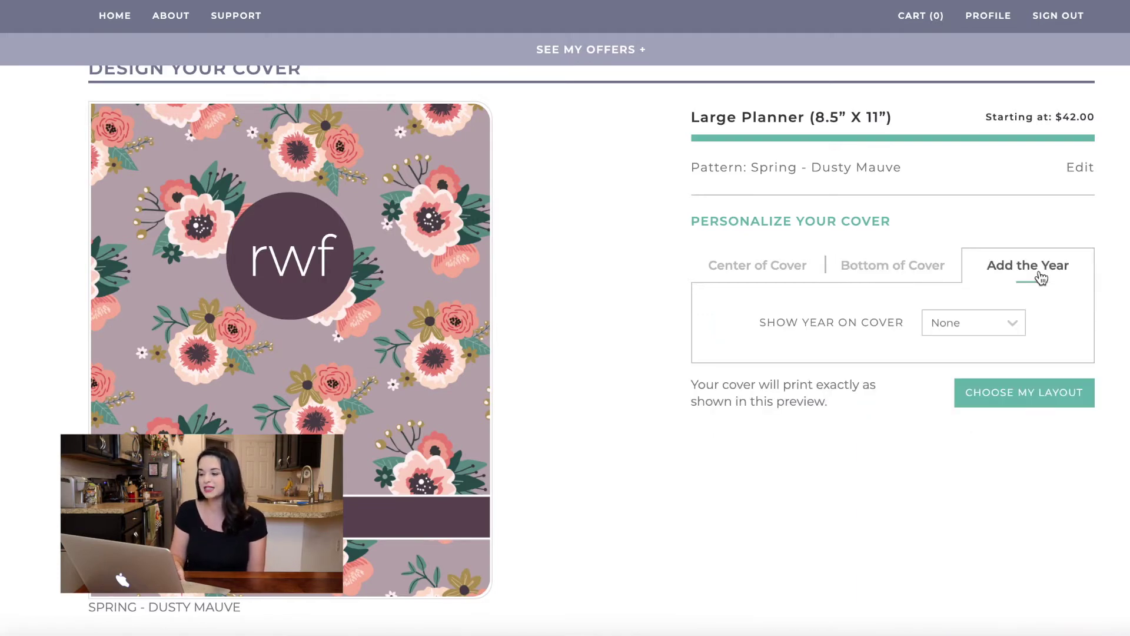
{"action": "left_click", "coordinate": [1014, 329]}
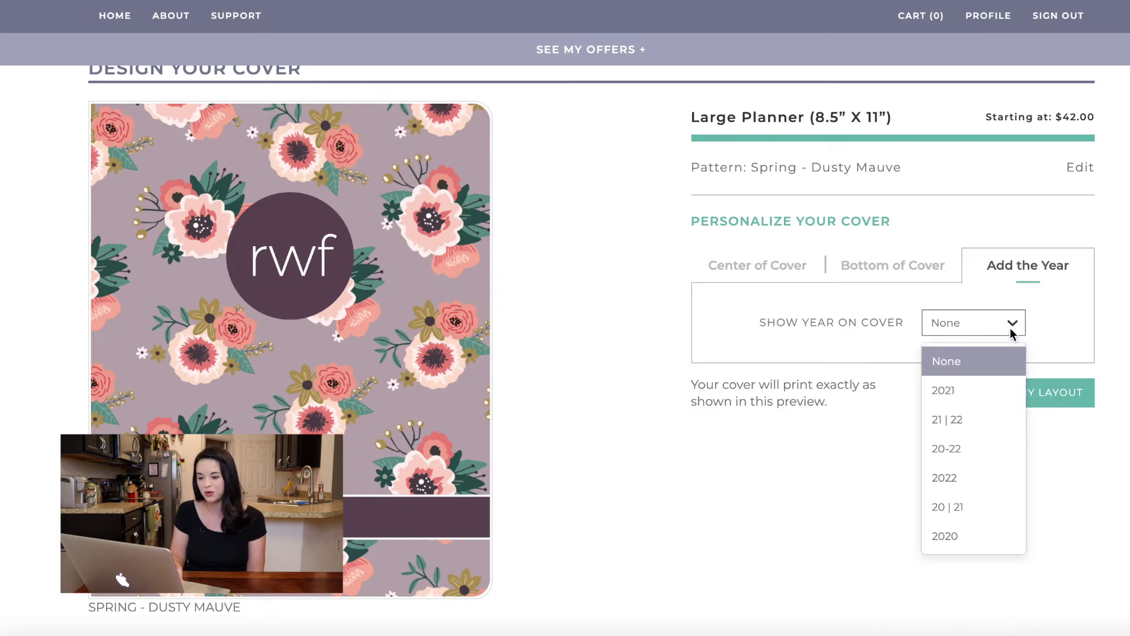
{"action": "left_click", "coordinate": [1000, 390]}
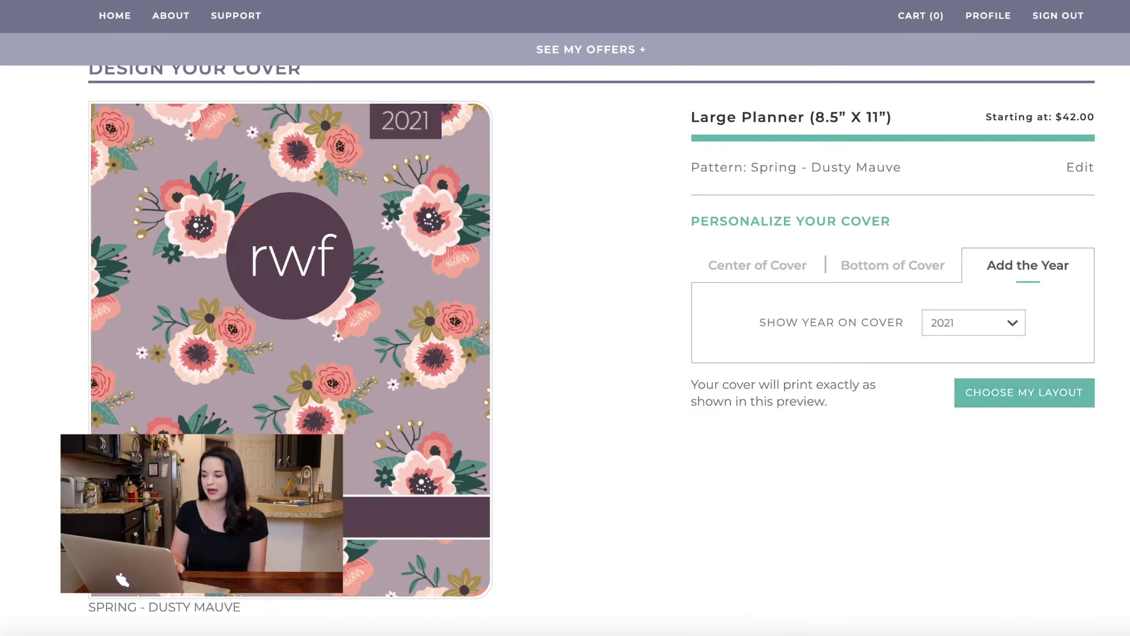
Set the bottom of the cover to None and continue to the layout choice.
{"action": "left_click", "coordinate": [1018, 400]}
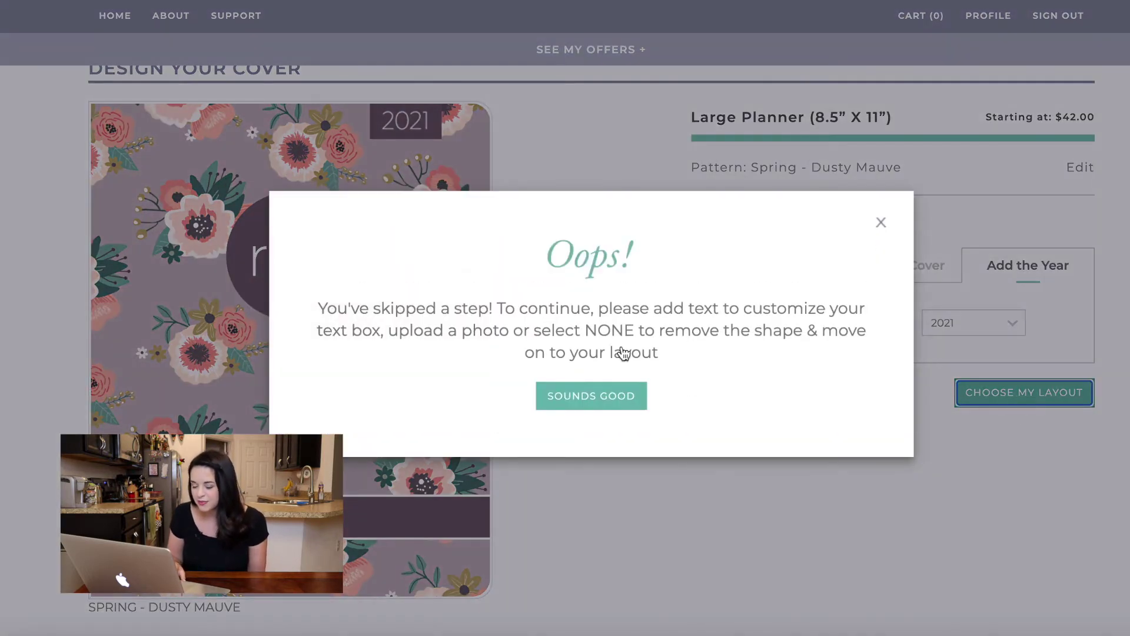
{"action": "left_click", "coordinate": [634, 407]}
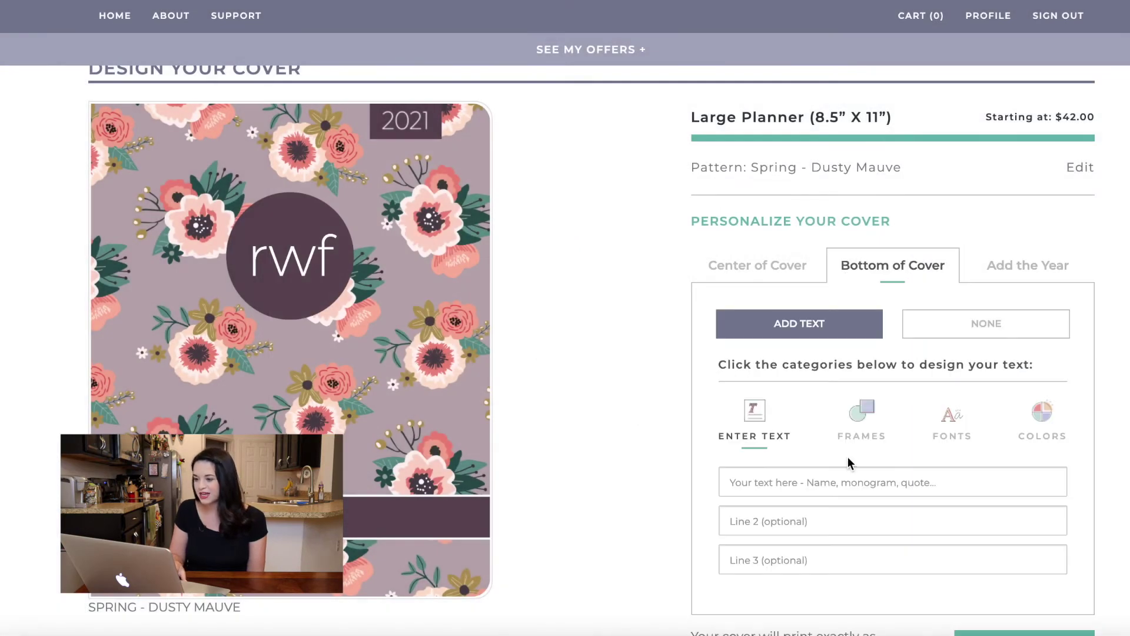
{"action": "scroll", "coordinate": [848, 456], "scroll_direction": "down", "scroll_amount": 2}
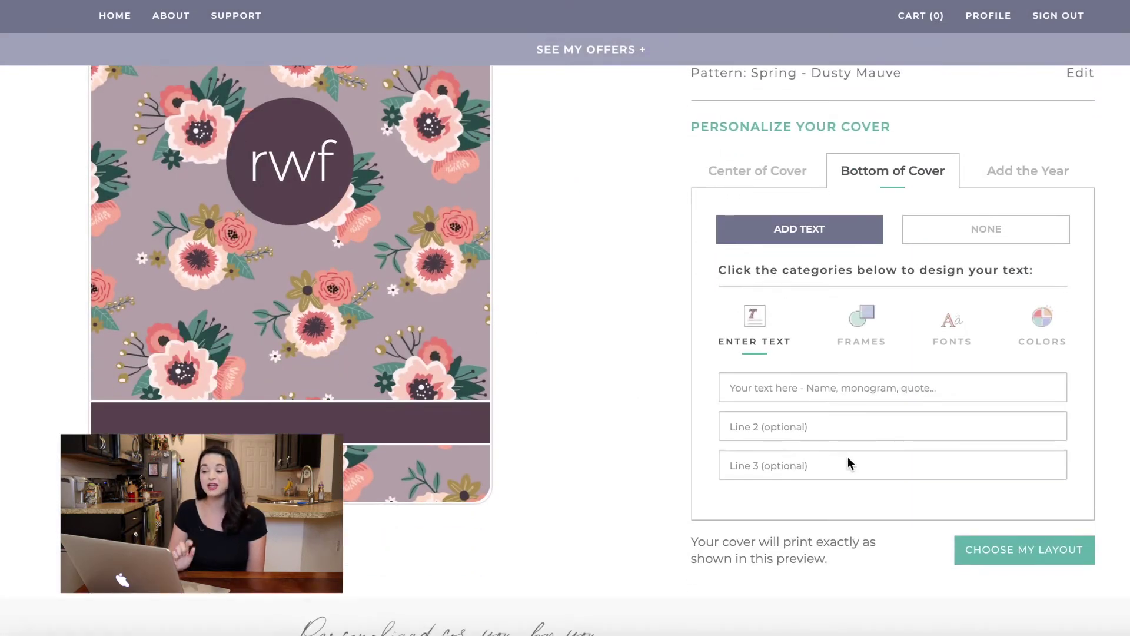
{"action": "left_click", "coordinate": [962, 242]}
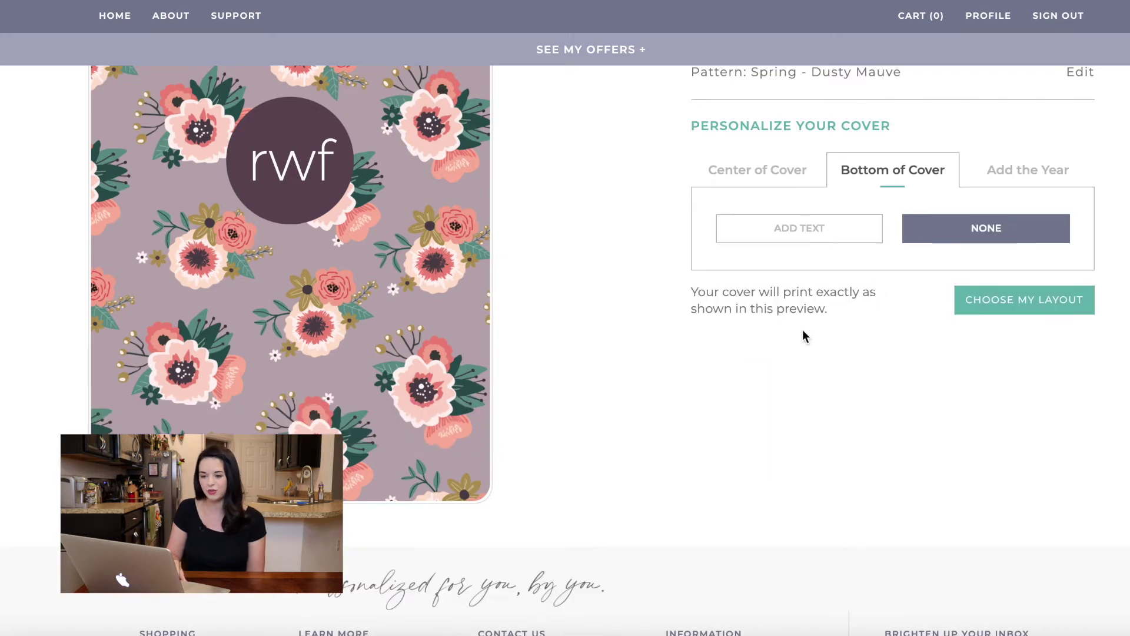
{"action": "scroll", "coordinate": [803, 330], "scroll_direction": "up", "scroll_amount": 4}
{"action": "scroll", "coordinate": [803, 329], "scroll_direction": "down", "scroll_amount": 2}
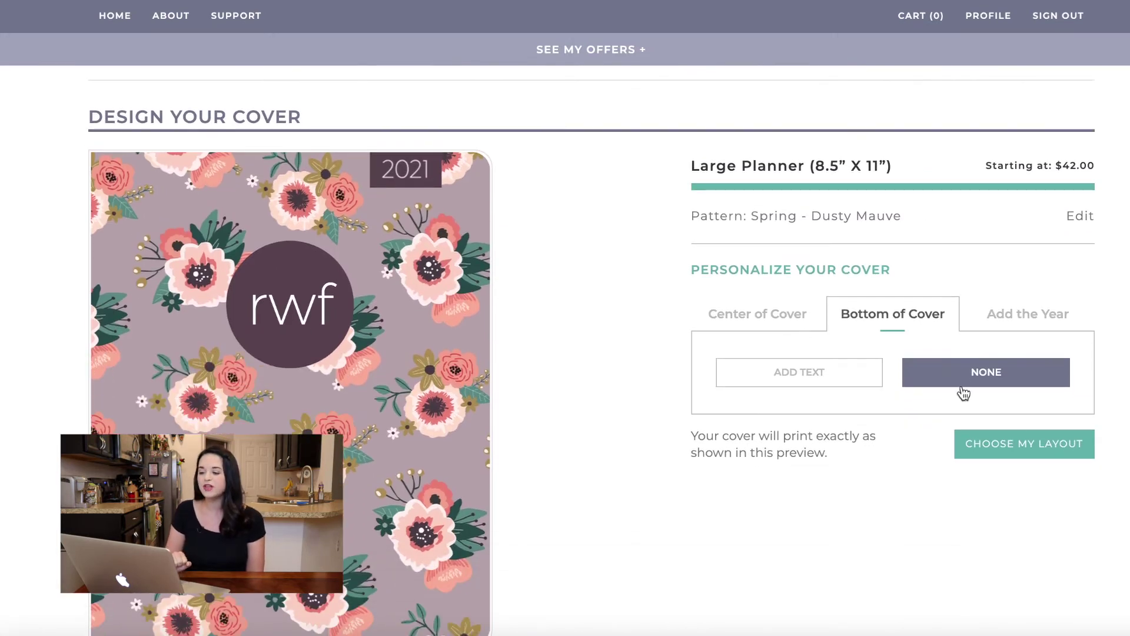
{"action": "left_click", "coordinate": [1023, 457]}
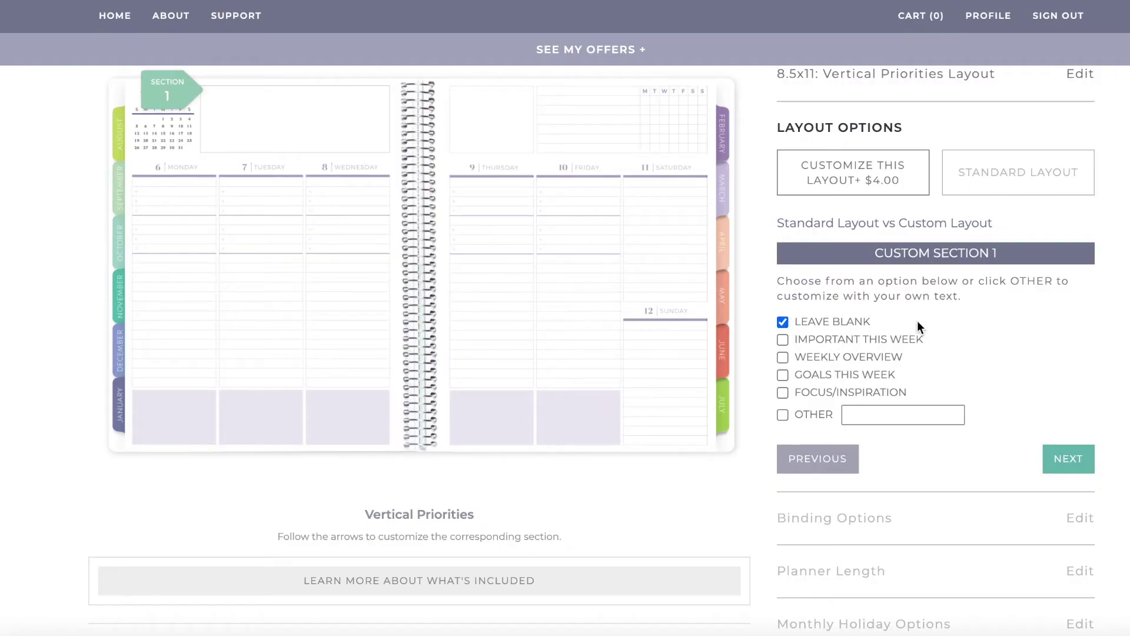
Leave custom sections 1 and 2 of the Vertical Priorities layout blank and advance to section 3.
{"action": "scroll", "coordinate": [917, 326], "scroll_direction": "up", "scroll_amount": 1}
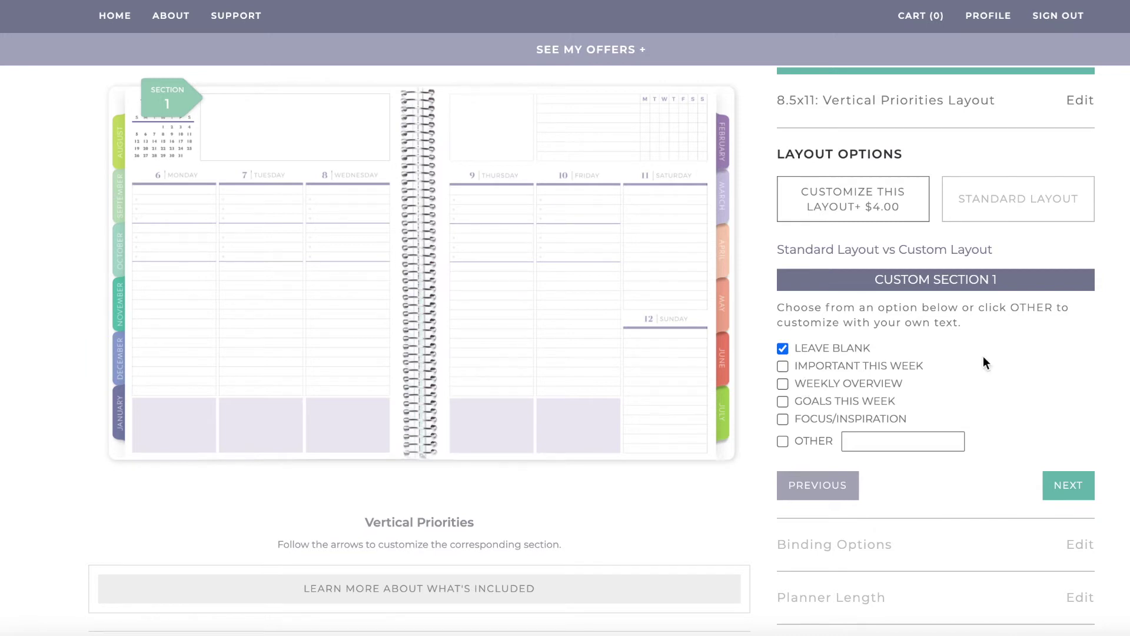
{"action": "left_click", "coordinate": [1070, 488]}
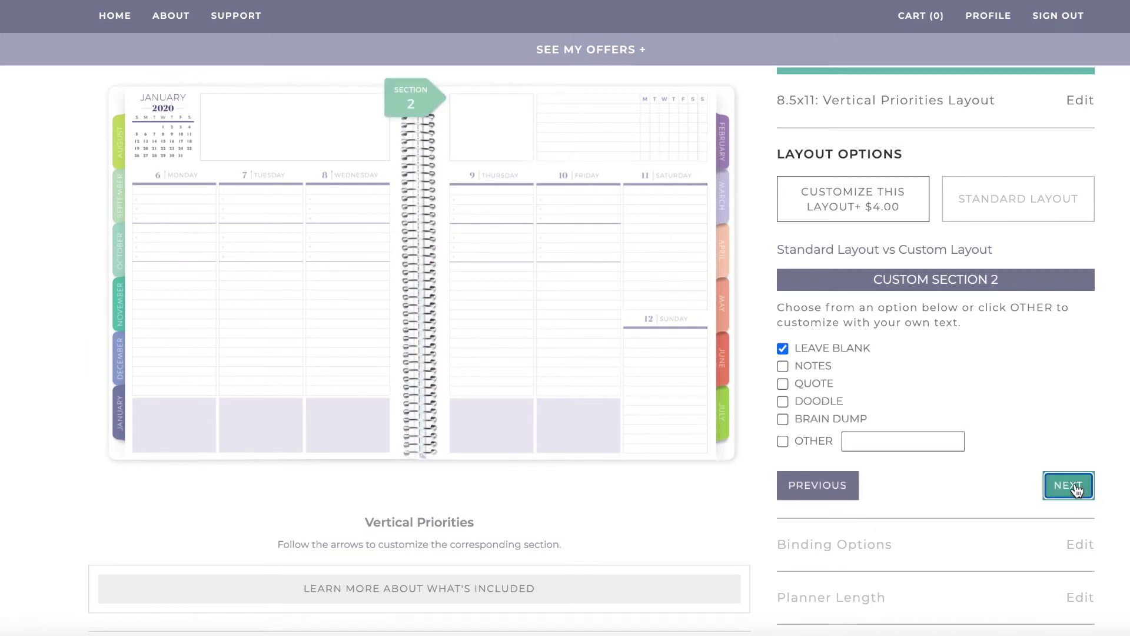
{"action": "left_click", "coordinate": [1070, 486]}
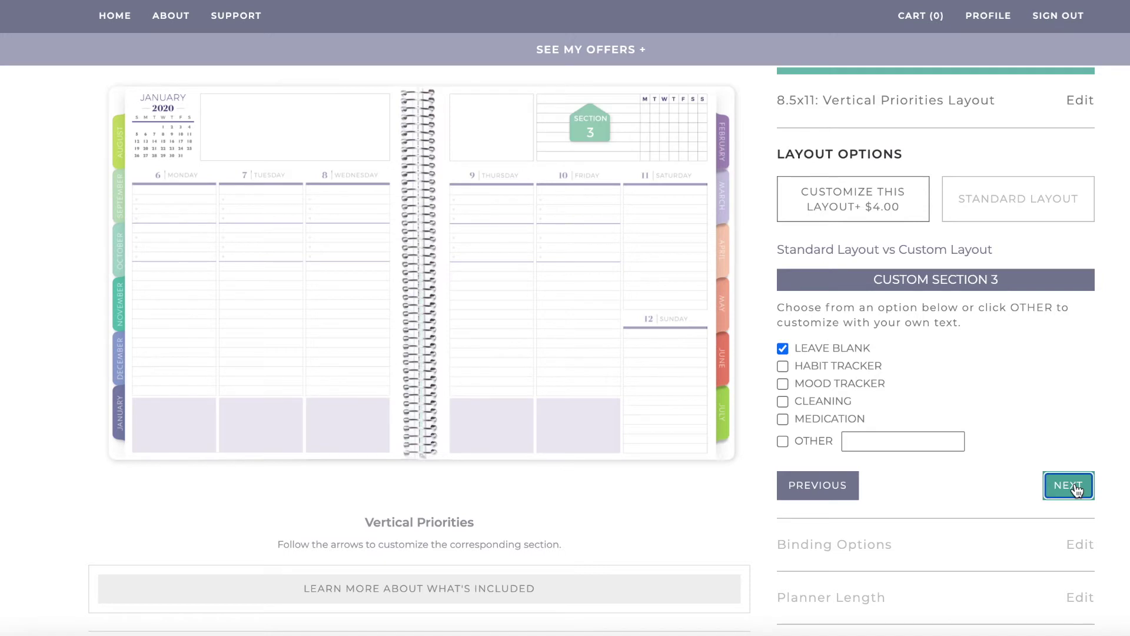
Leave custom sections 3, 5 and 6 blank, set section 4 to My Main 3 Goals, and preview the customized layout.
{"action": "left_click", "coordinate": [1071, 486]}
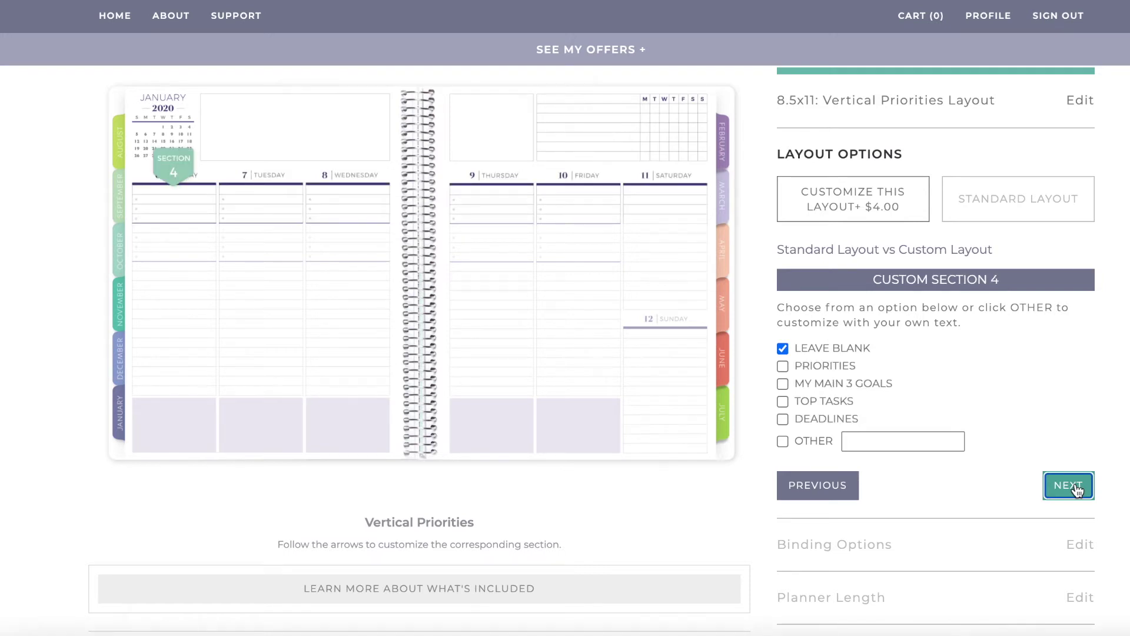
{"action": "left_click", "coordinate": [783, 383]}
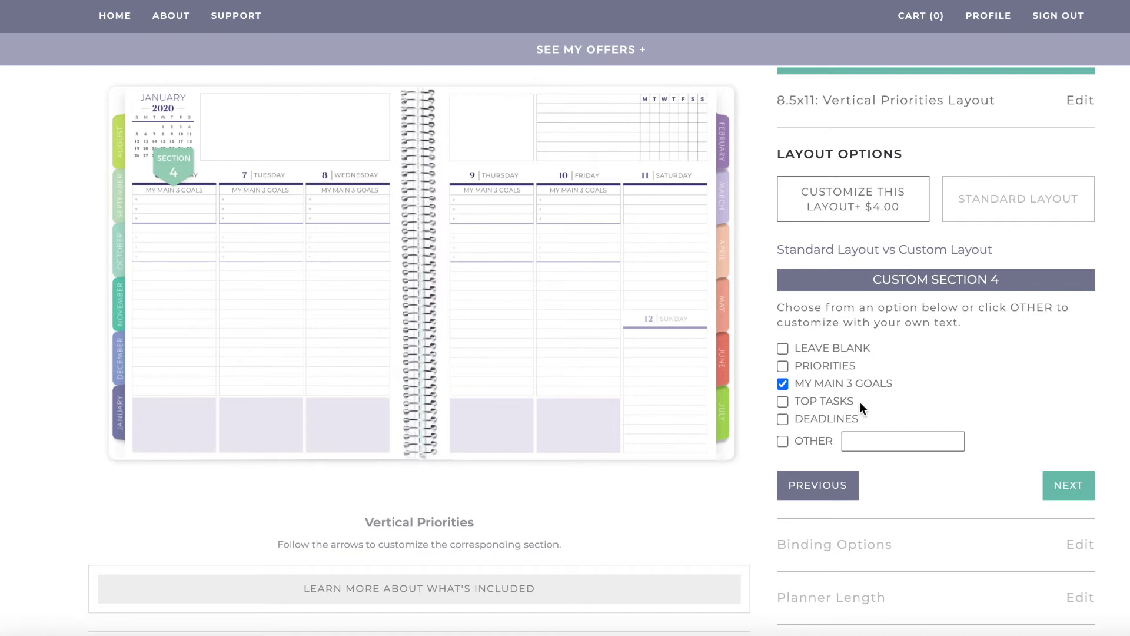
{"action": "left_click", "coordinate": [1057, 488]}
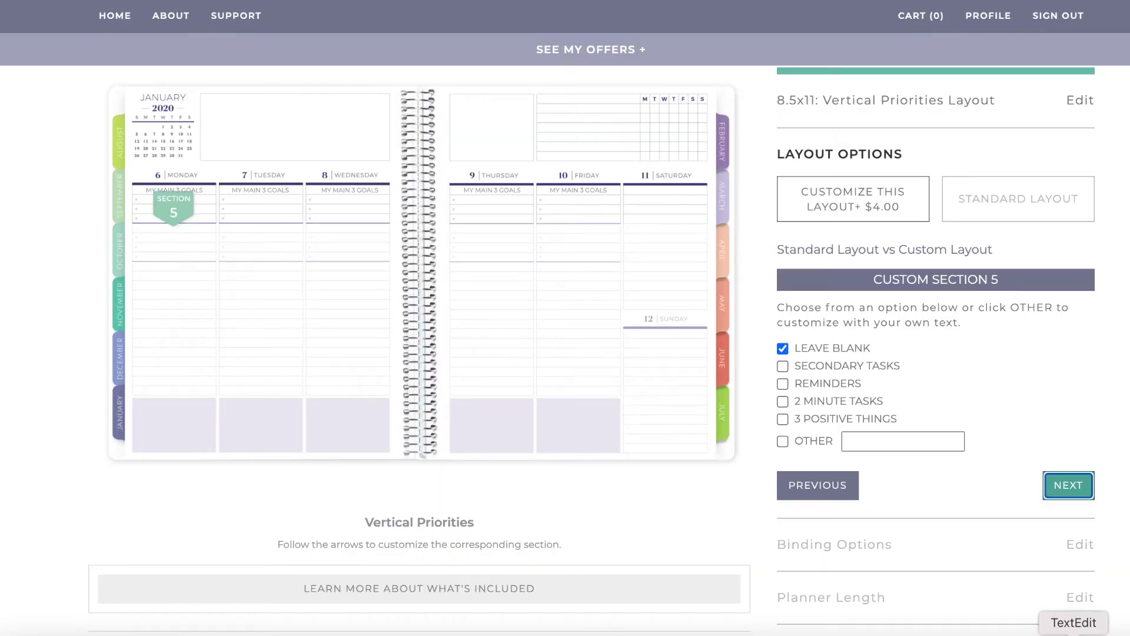
{"action": "left_click", "coordinate": [1063, 488]}
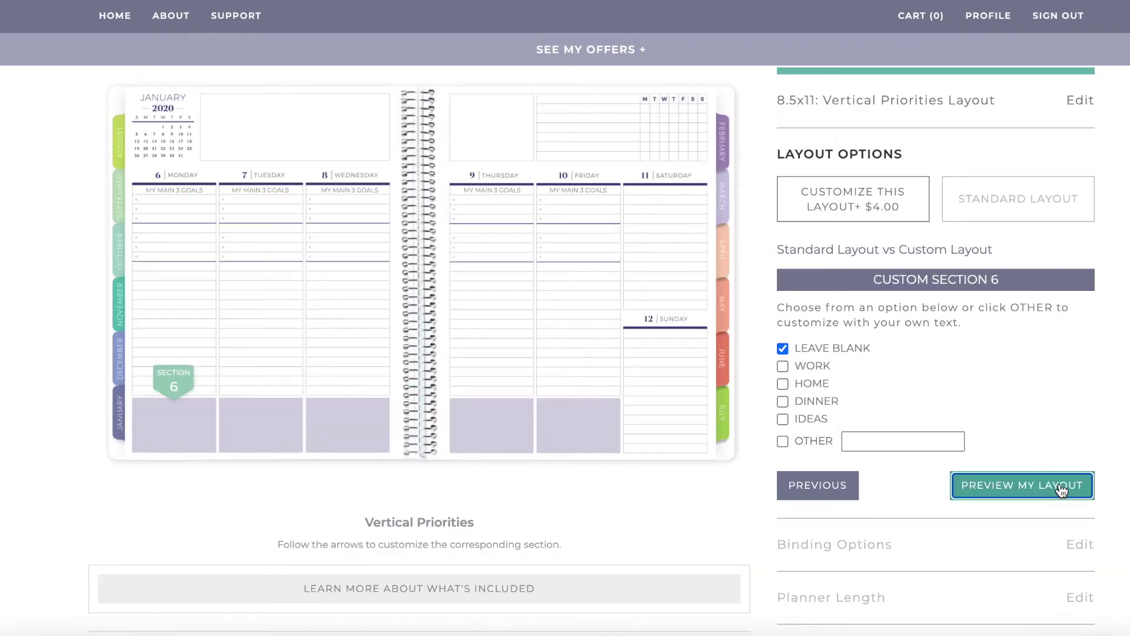
{"action": "left_click", "coordinate": [1061, 490]}
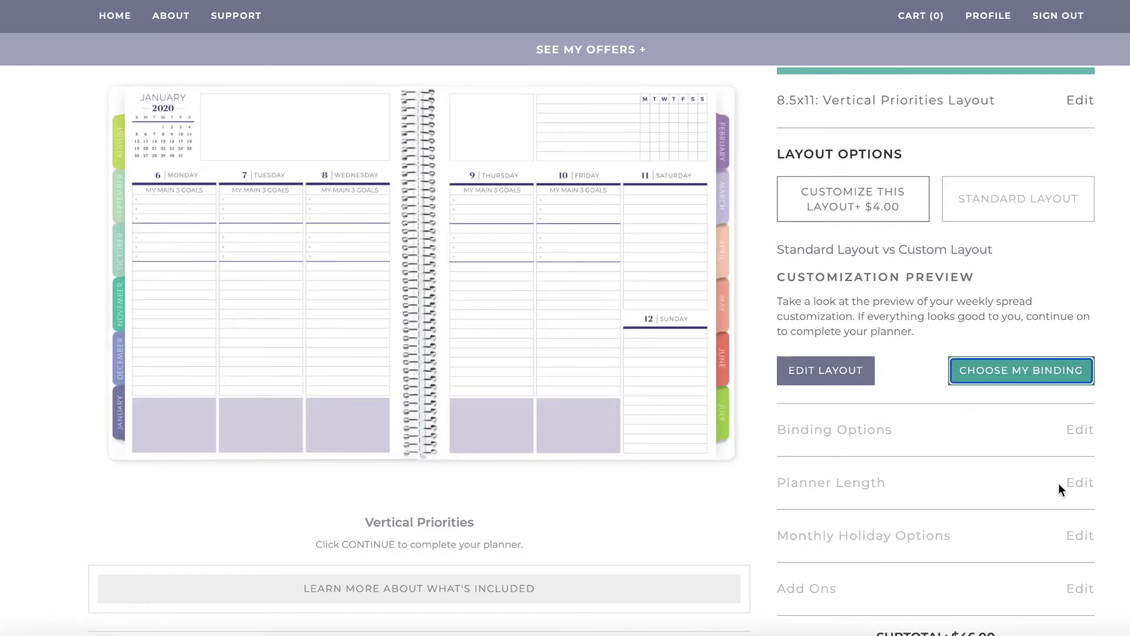
Accept the layout preview, choose Metal Coil Binding, and continue to the start month choice.
{"action": "left_click", "coordinate": [1039, 372]}
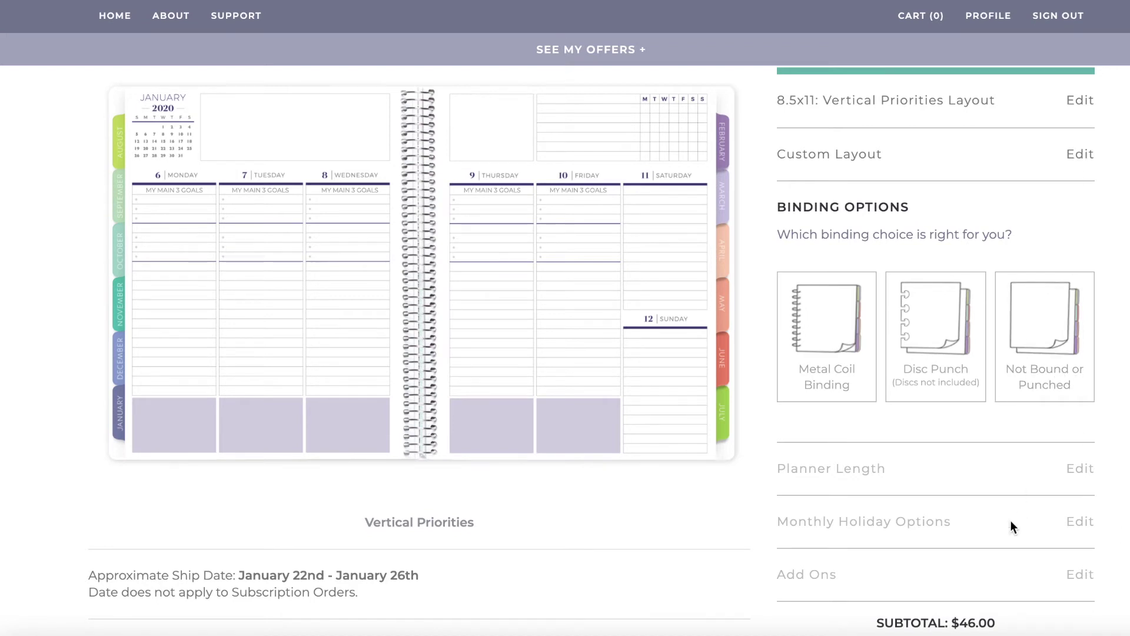
{"action": "left_click", "coordinate": [813, 351]}
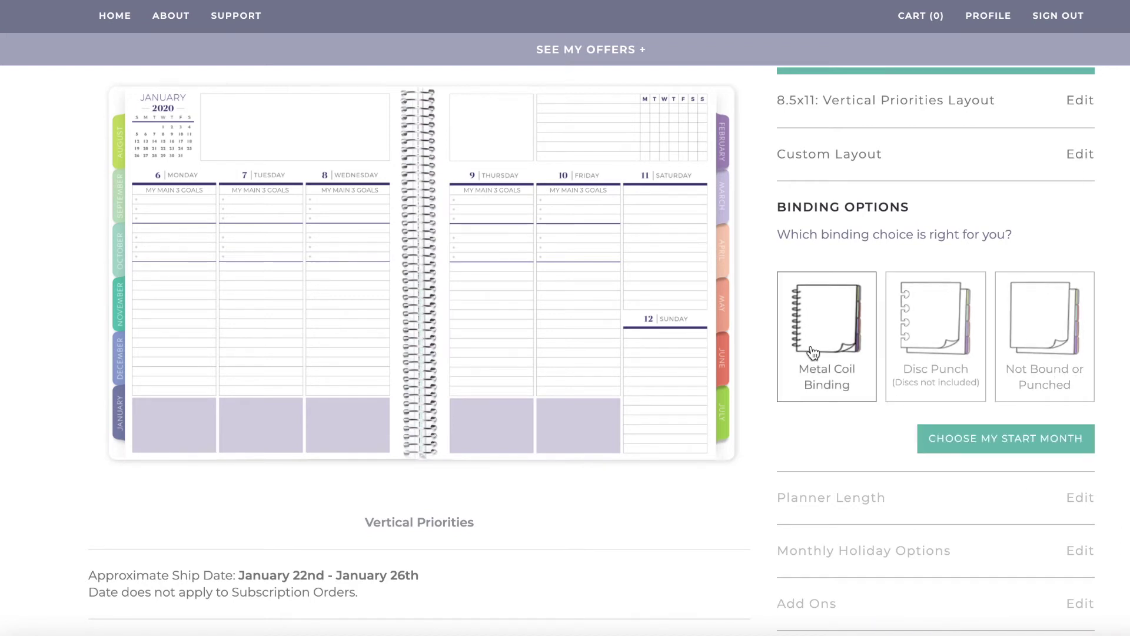
{"action": "left_click", "coordinate": [969, 439]}
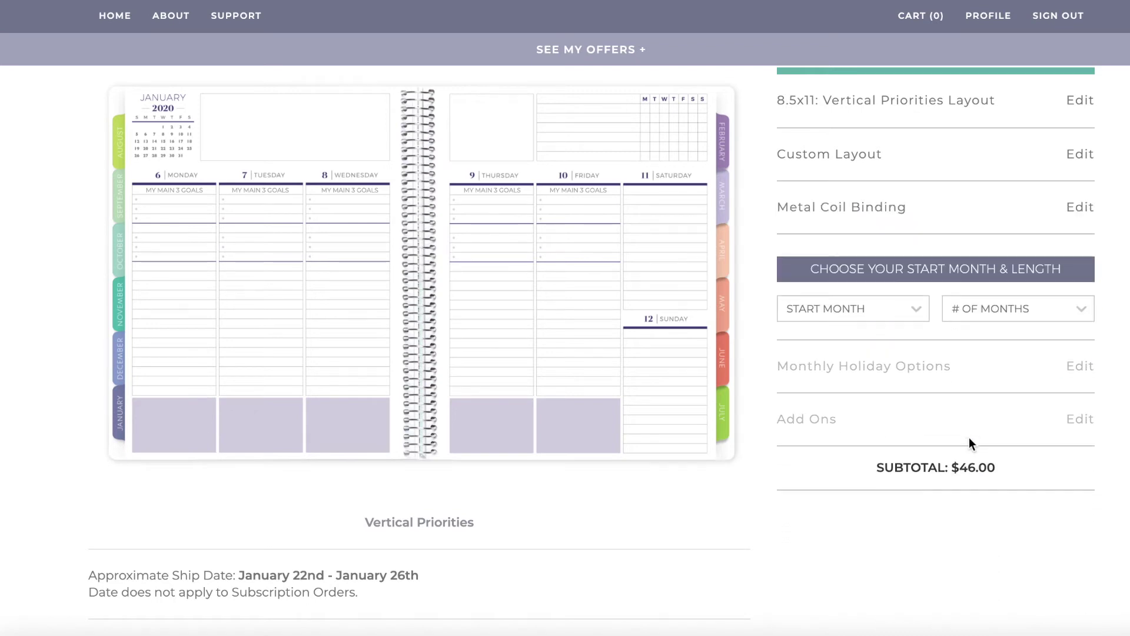
Set the planner's start month to January 2021 and its length to 12 Month Planner.
{"action": "left_click", "coordinate": [909, 313]}
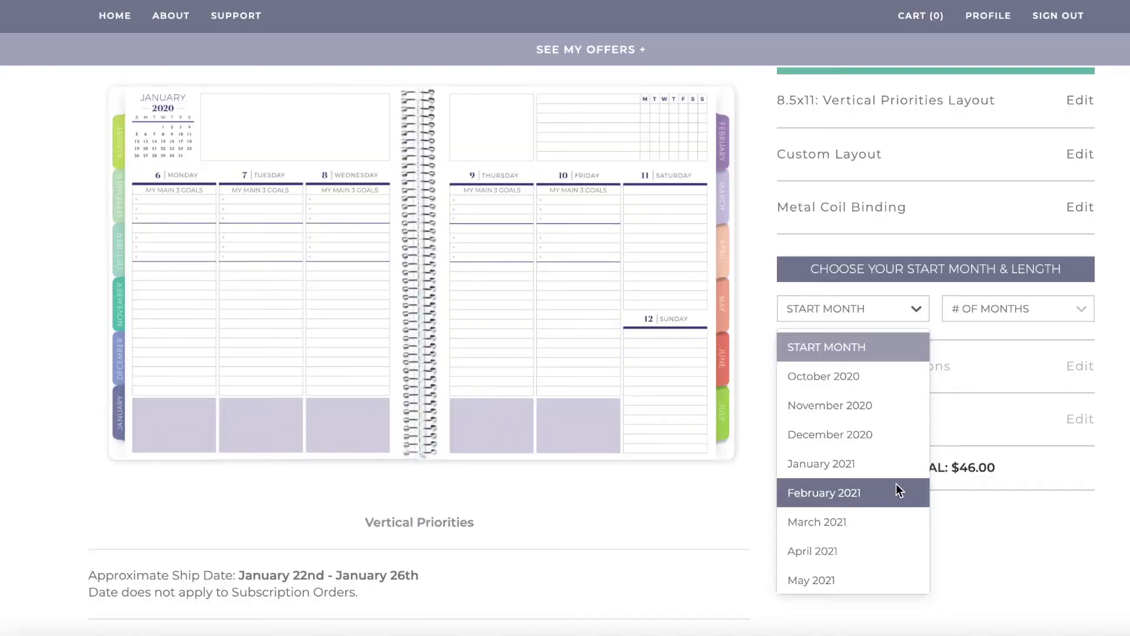
{"action": "left_click", "coordinate": [881, 462]}
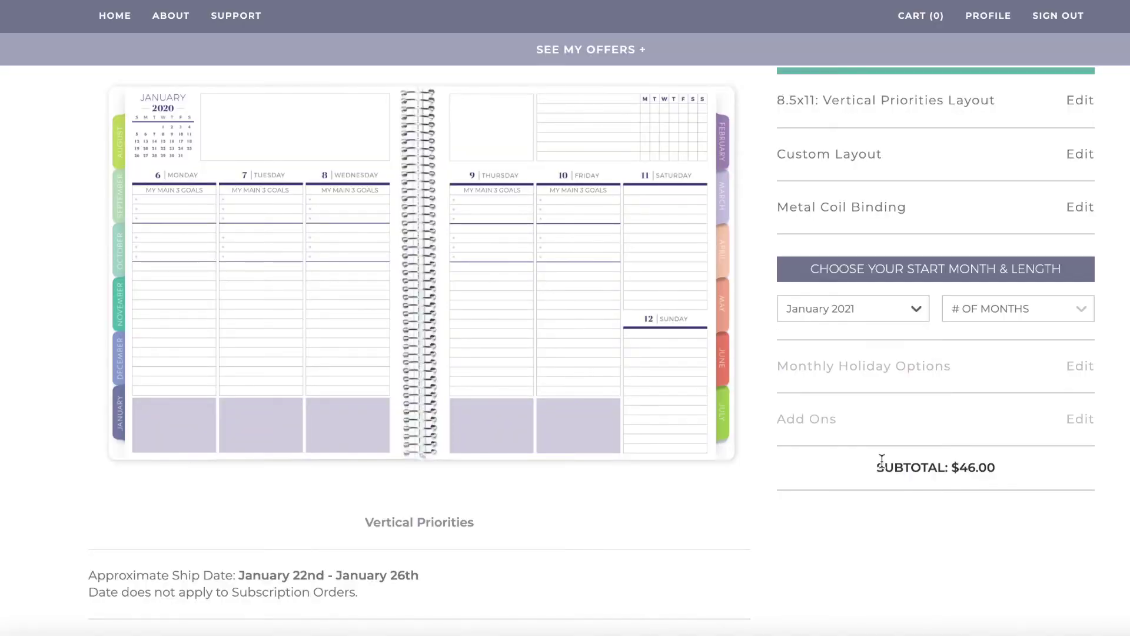
{"action": "left_click", "coordinate": [999, 309]}
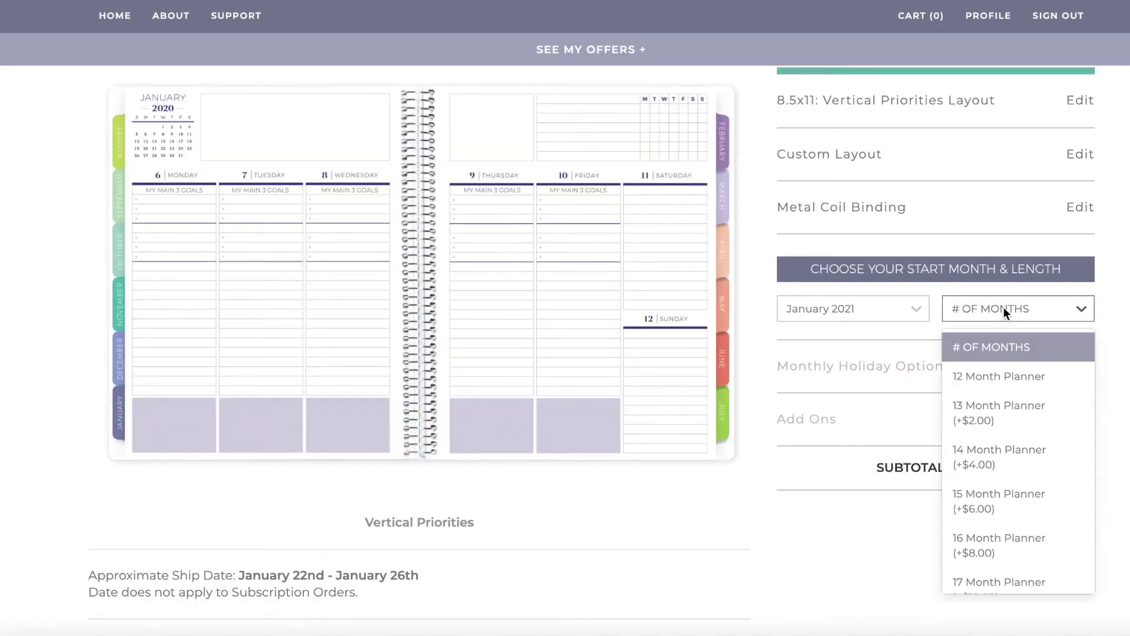
{"action": "left_click", "coordinate": [1011, 367]}
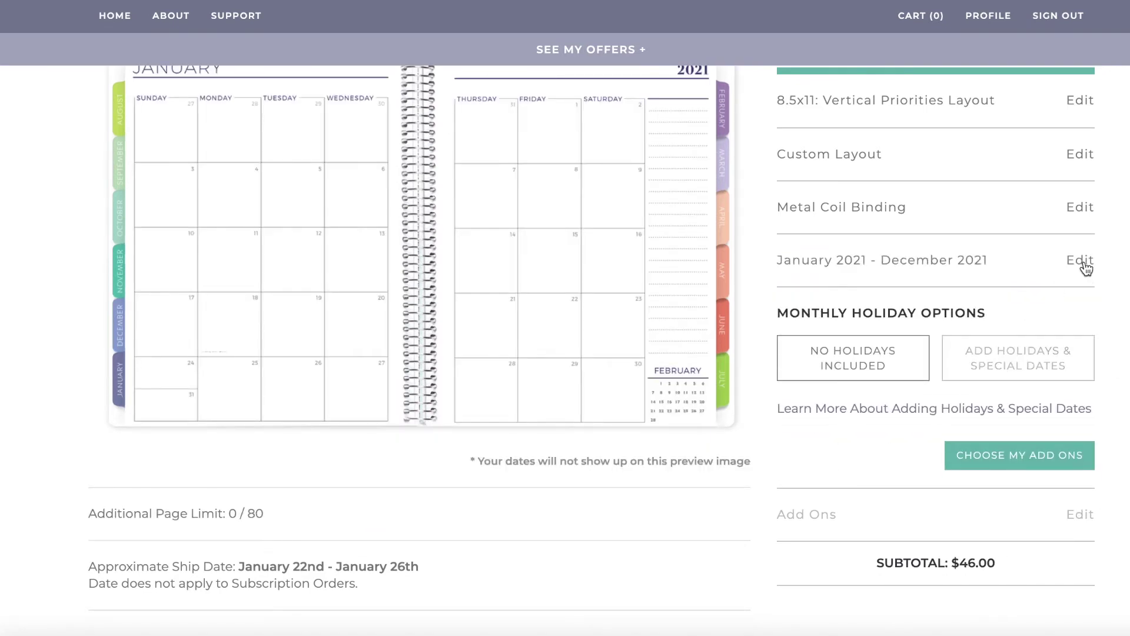
Reopen the planner length settings to examine the available numbers of months, and return to the monthly holiday options.
{"action": "left_click", "coordinate": [1083, 261]}
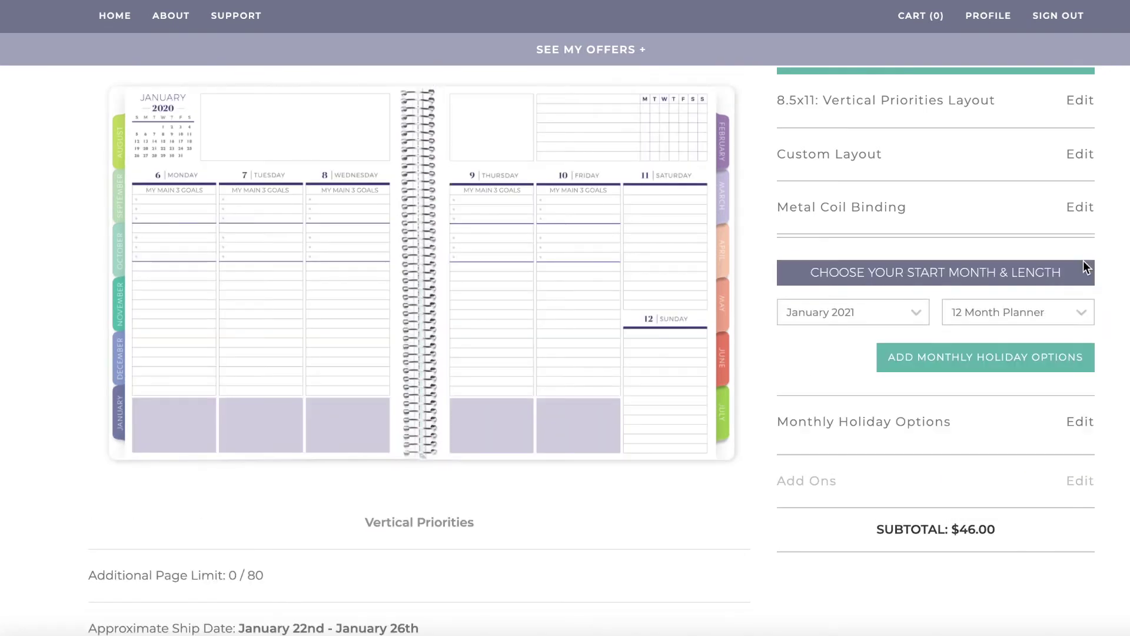
{"action": "left_click", "coordinate": [1060, 315]}
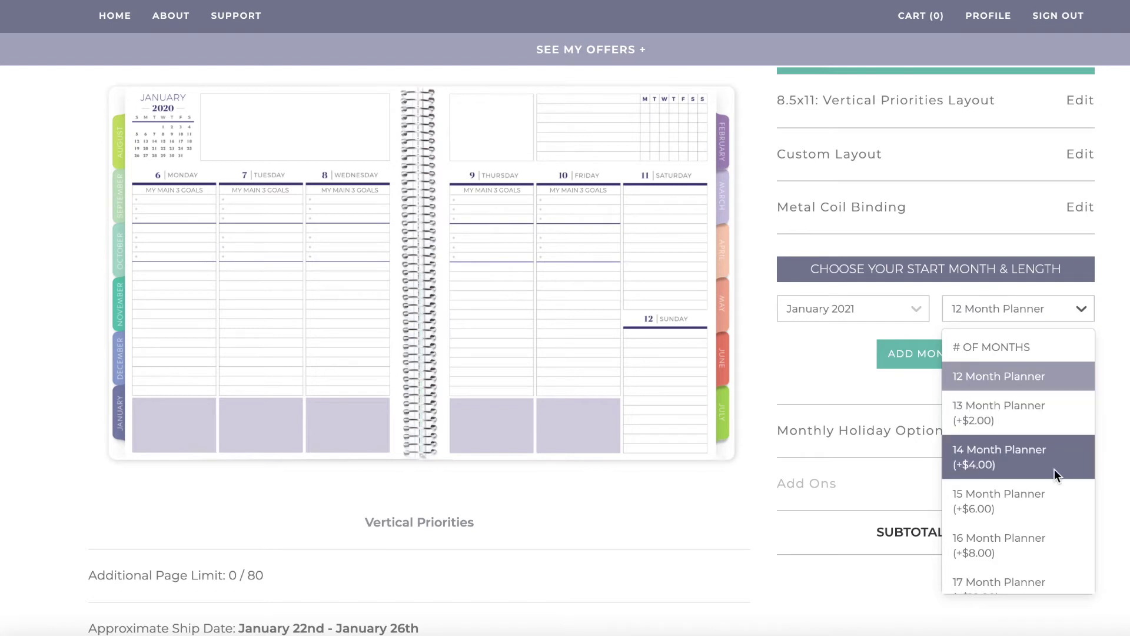
{"action": "scroll", "coordinate": [1058, 518], "scroll_direction": "down", "scroll_amount": 2}
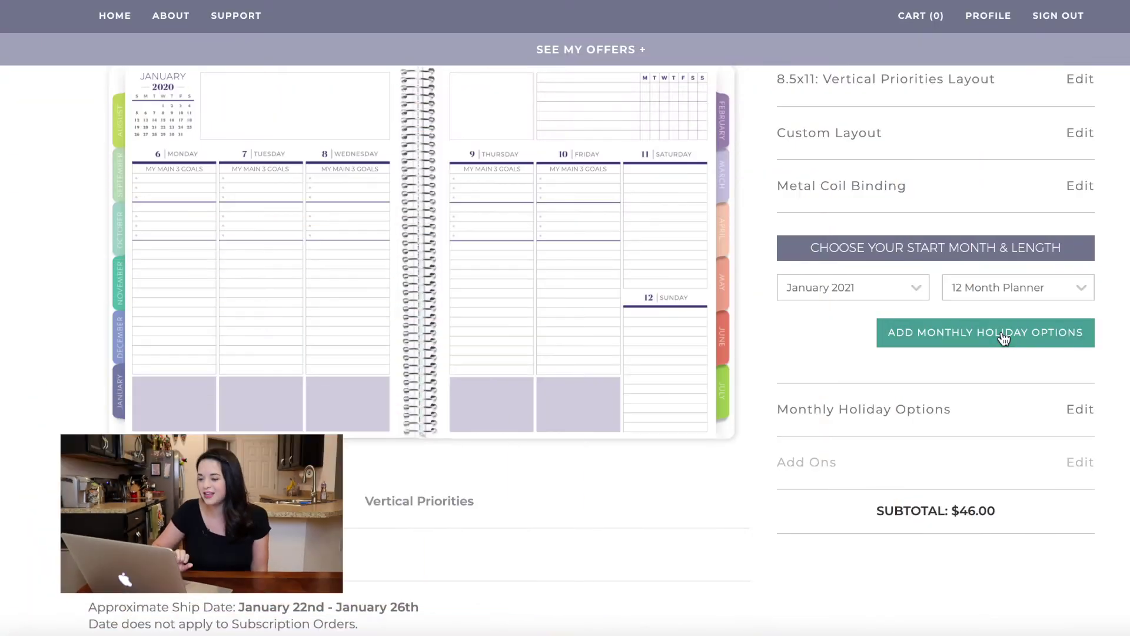
{"action": "left_click", "coordinate": [1001, 336]}
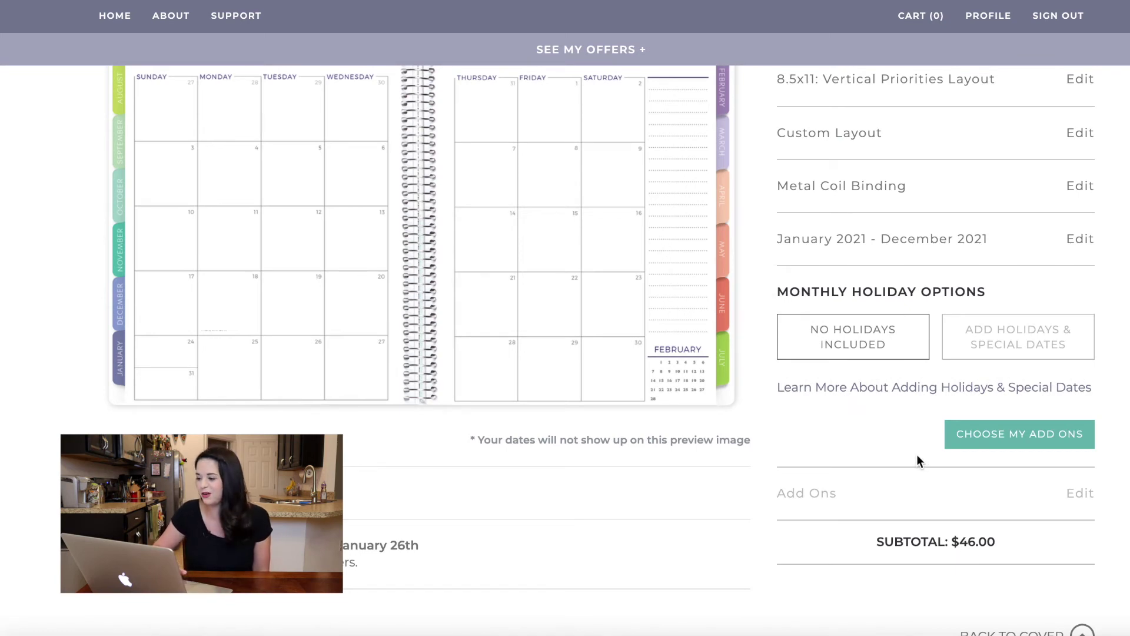
Choose to add holidays and special dates, include the saved personal special dates, and review their list.
{"action": "left_click", "coordinate": [1017, 358]}
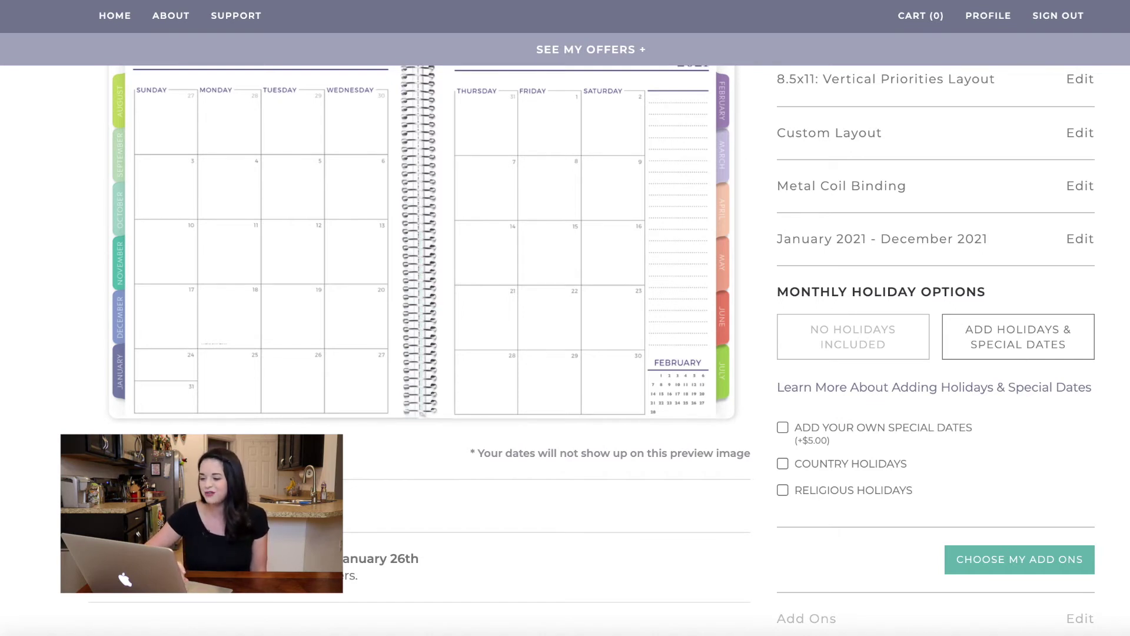
{"action": "left_click", "coordinate": [783, 428]}
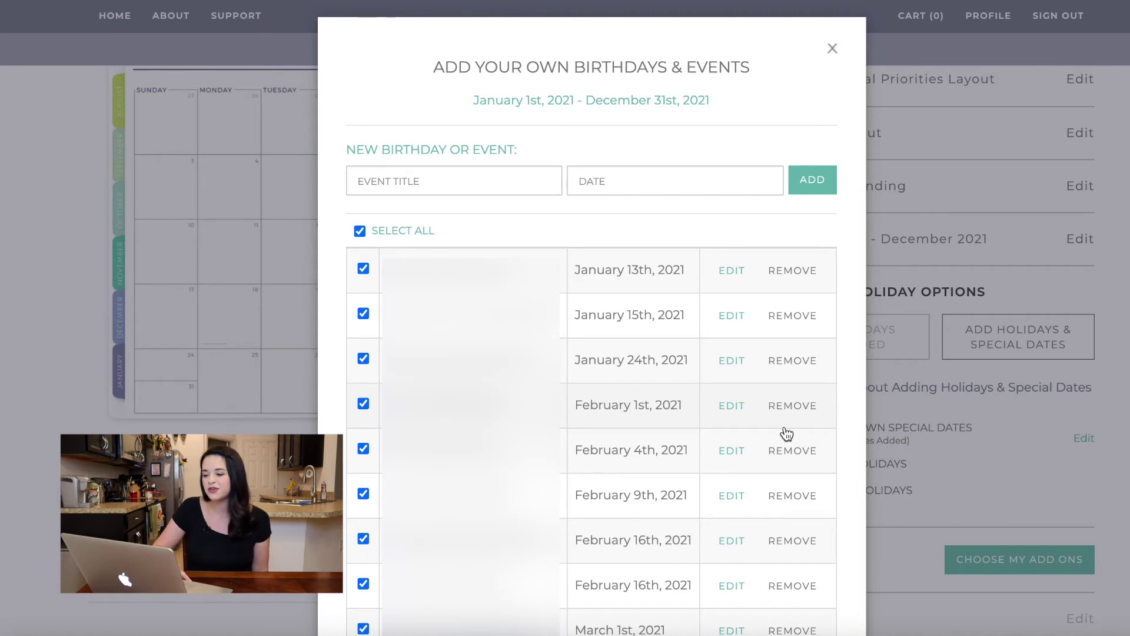
{"action": "scroll", "coordinate": [787, 434], "scroll_direction": "down", "scroll_amount": 3}
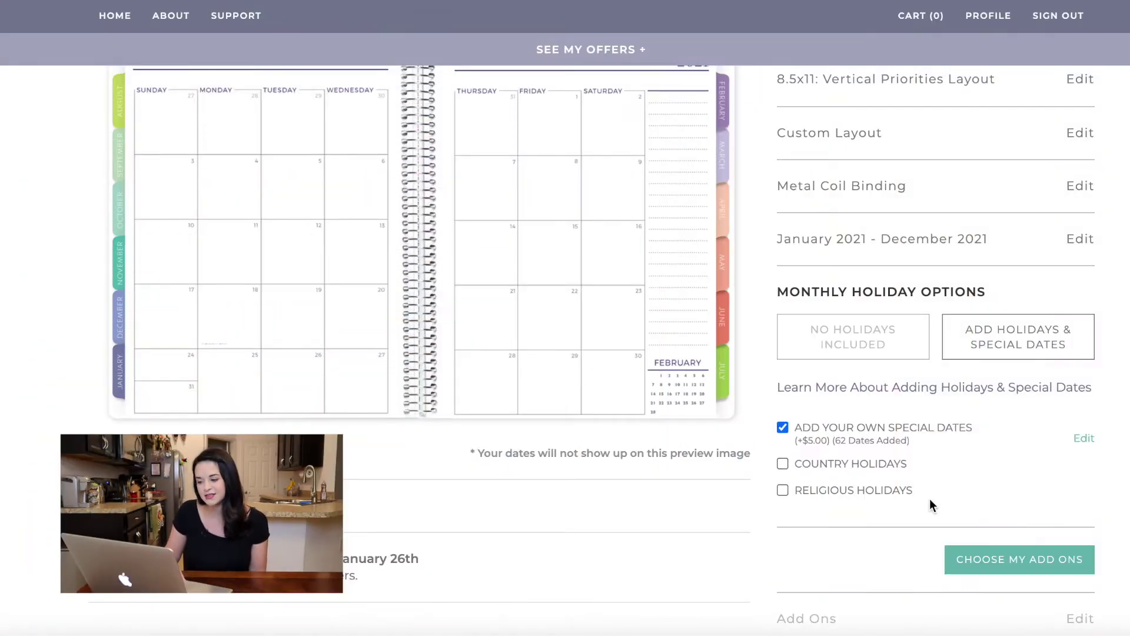
Turn on country holidays and include the US holidays except Tax Day.
{"action": "left_click", "coordinate": [783, 464]}
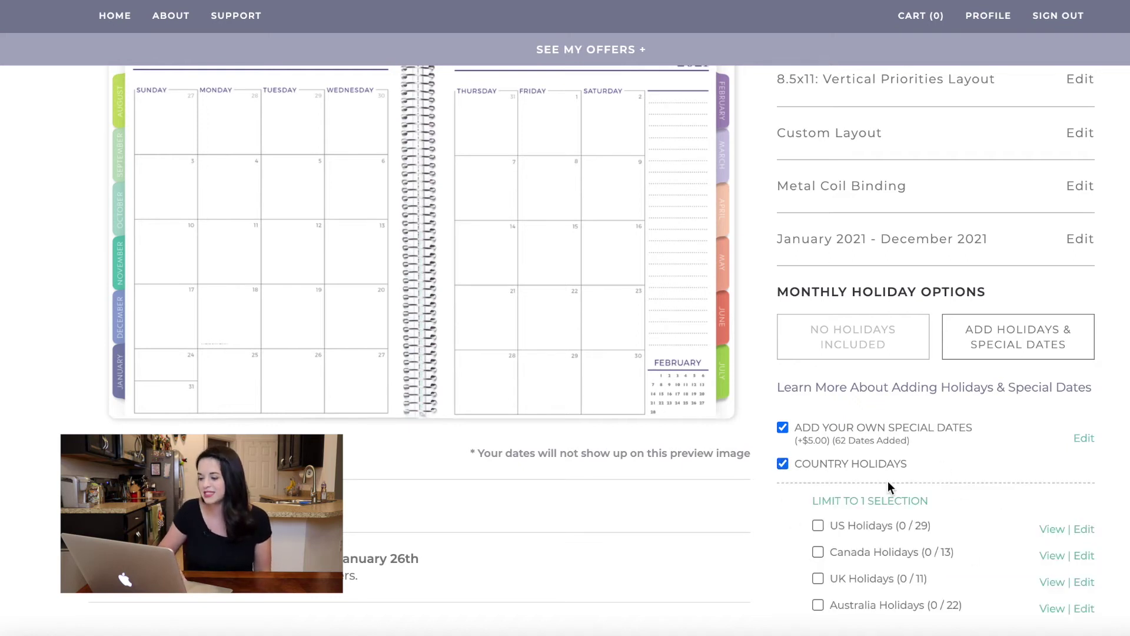
{"action": "scroll", "coordinate": [889, 487], "scroll_direction": "down", "scroll_amount": 1}
{"action": "left_click", "coordinate": [820, 491]}
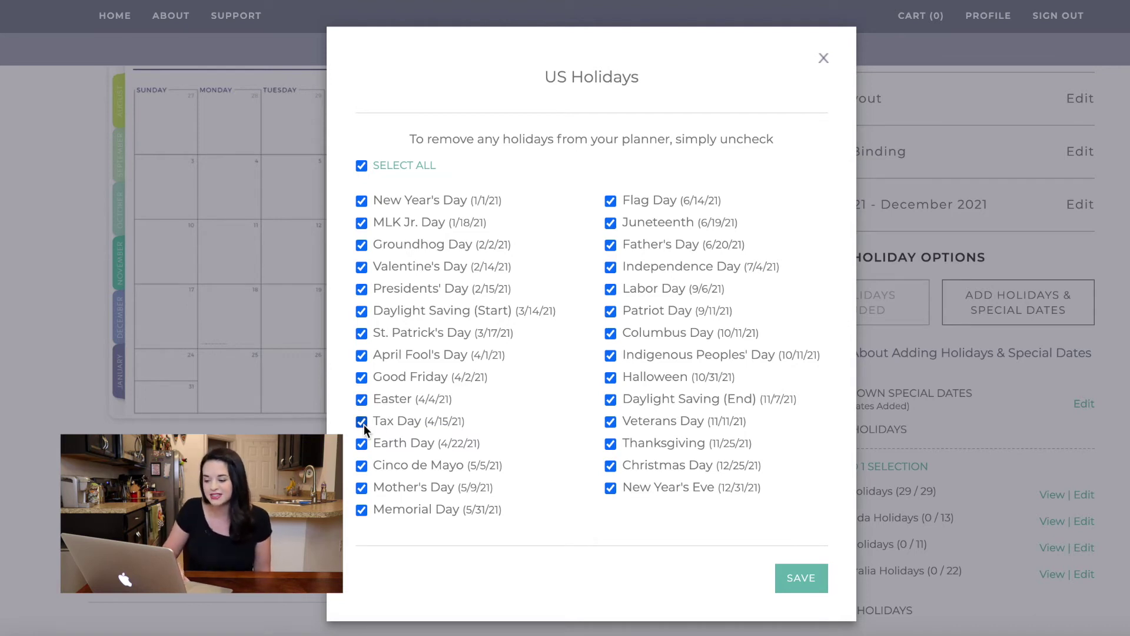
{"action": "left_click", "coordinate": [802, 579]}
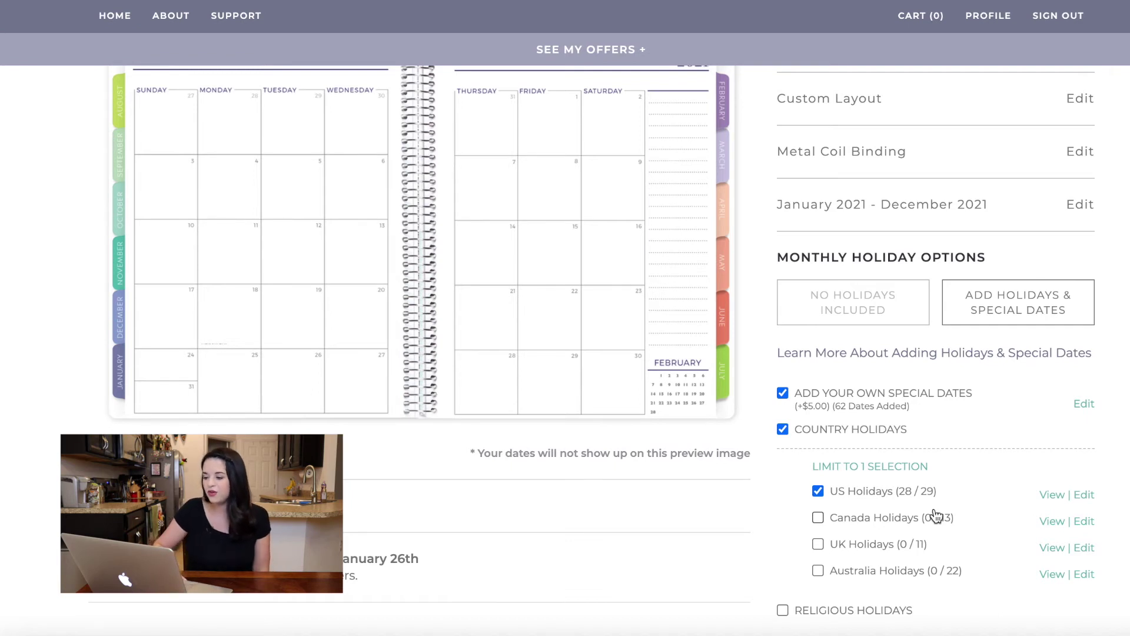
Turn on religious holidays and include the full Christian, Hindu, Jewish and Muslim / Islamic holiday sets.
{"action": "scroll", "coordinate": [936, 515], "scroll_direction": "down", "scroll_amount": 3}
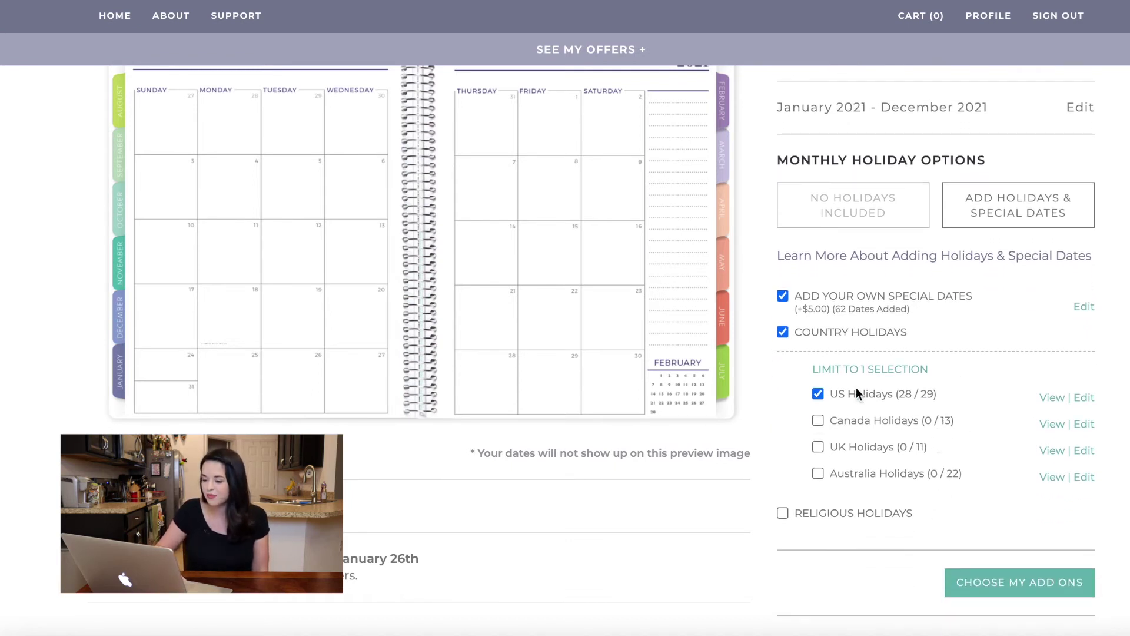
{"action": "left_click", "coordinate": [784, 514]}
{"action": "scroll", "coordinate": [786, 515], "scroll_direction": "down", "scroll_amount": 2}
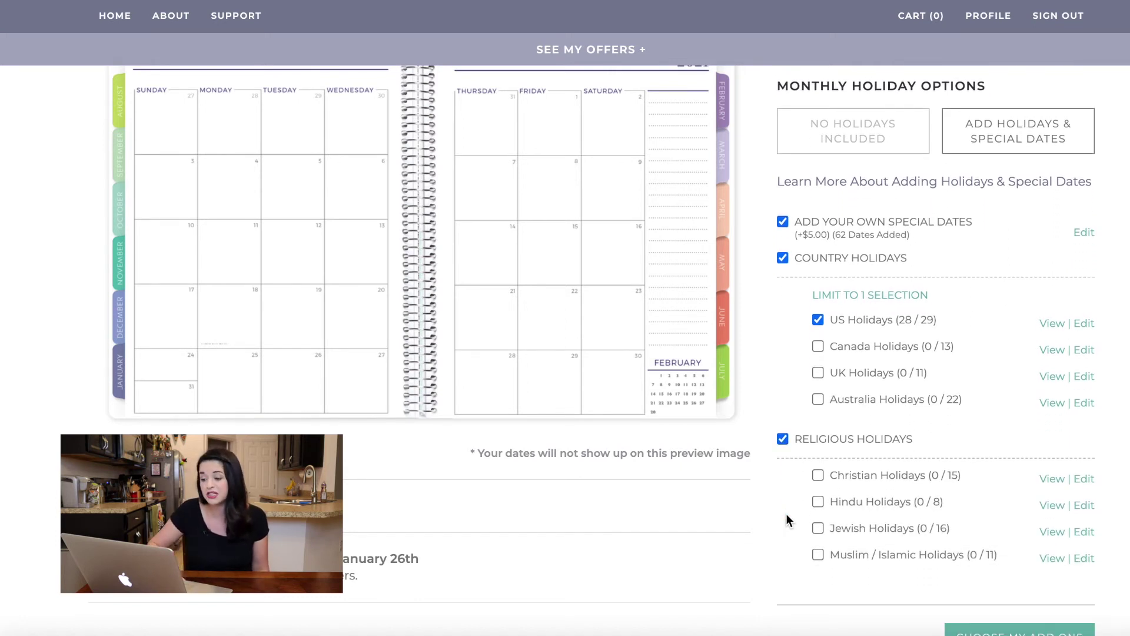
{"action": "left_click", "coordinate": [816, 476]}
{"action": "left_click", "coordinate": [815, 510]}
{"action": "left_click", "coordinate": [819, 500]}
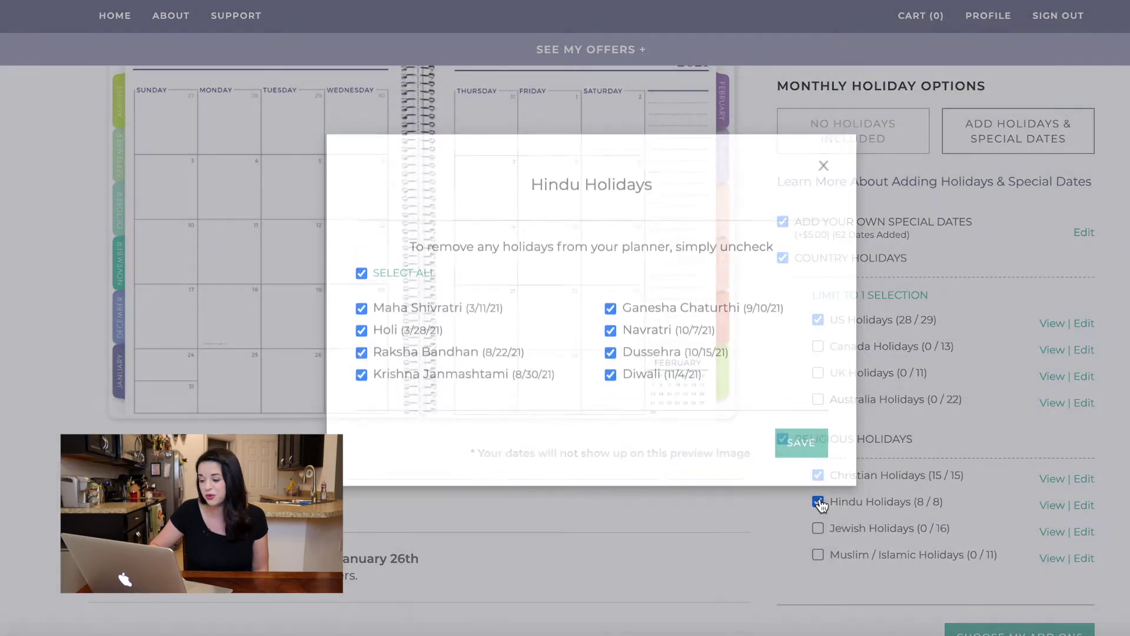
{"action": "left_click", "coordinate": [803, 459]}
{"action": "left_click", "coordinate": [818, 528]}
{"action": "left_click", "coordinate": [818, 504]}
{"action": "left_click", "coordinate": [819, 554]}
{"action": "left_click", "coordinate": [801, 478]}
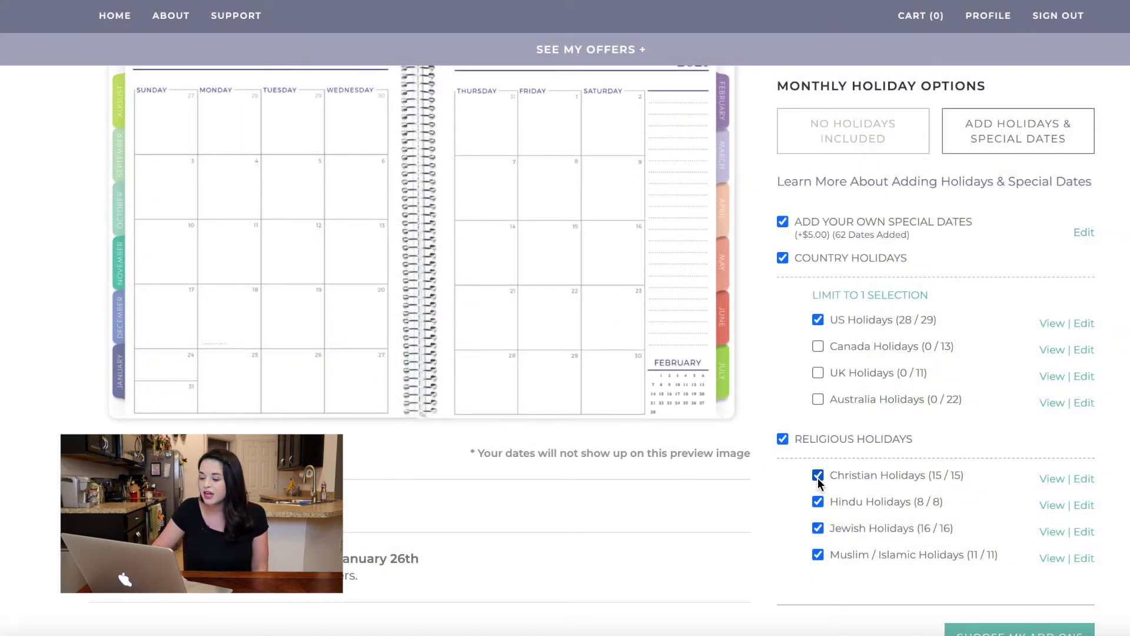
Exclude the Christian, Hindu and Muslim / Islamic holiday sets from the planner.
{"action": "left_click", "coordinate": [818, 476]}
{"action": "left_click", "coordinate": [818, 502]}
{"action": "left_click", "coordinate": [818, 554]}
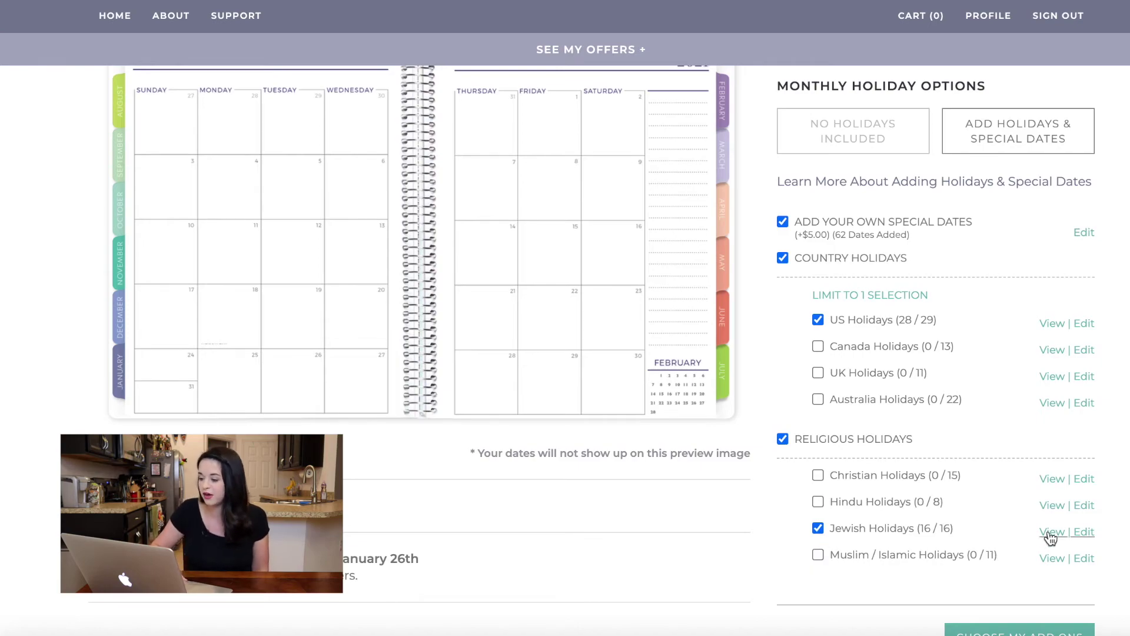